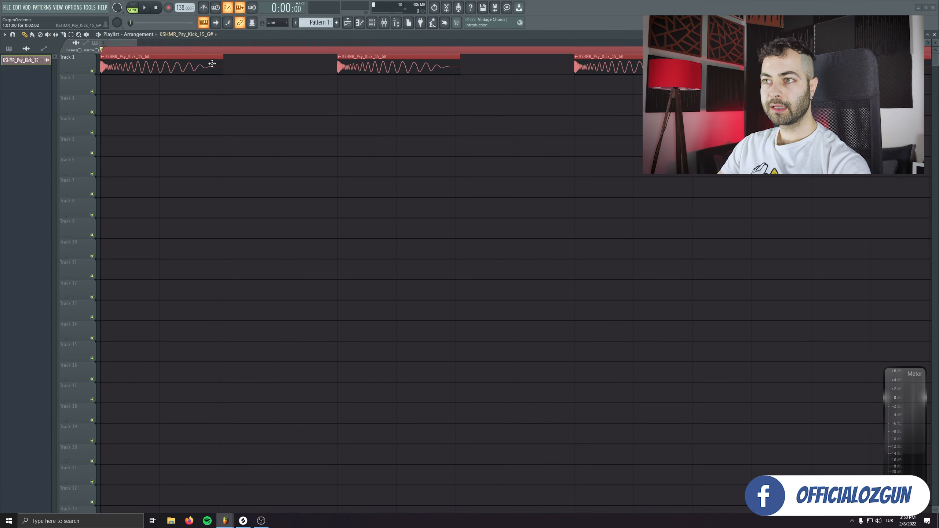
# - Trim the tails of the kick clips on Track 1 and play back the kick loop
pyautogui.moveTo(223, 66); pyautogui.dragTo(329, 88)
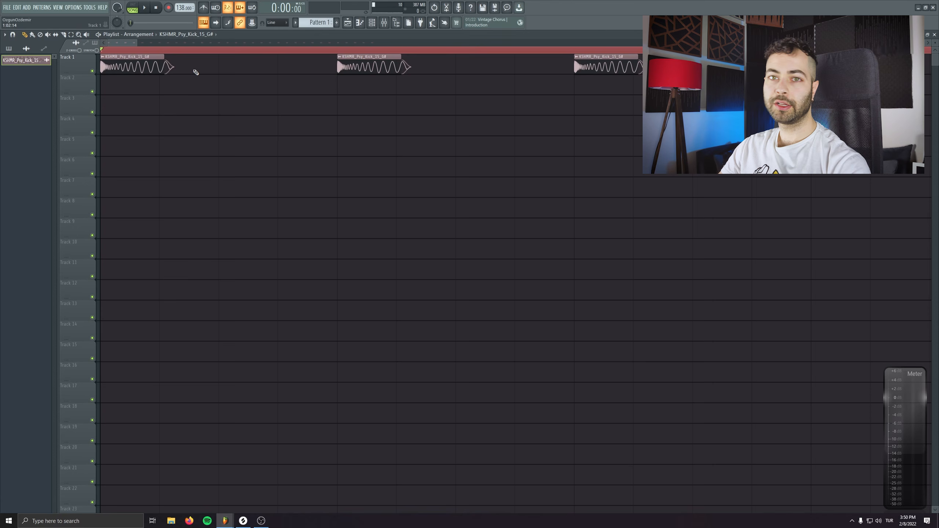
pyautogui.click(85, 67)
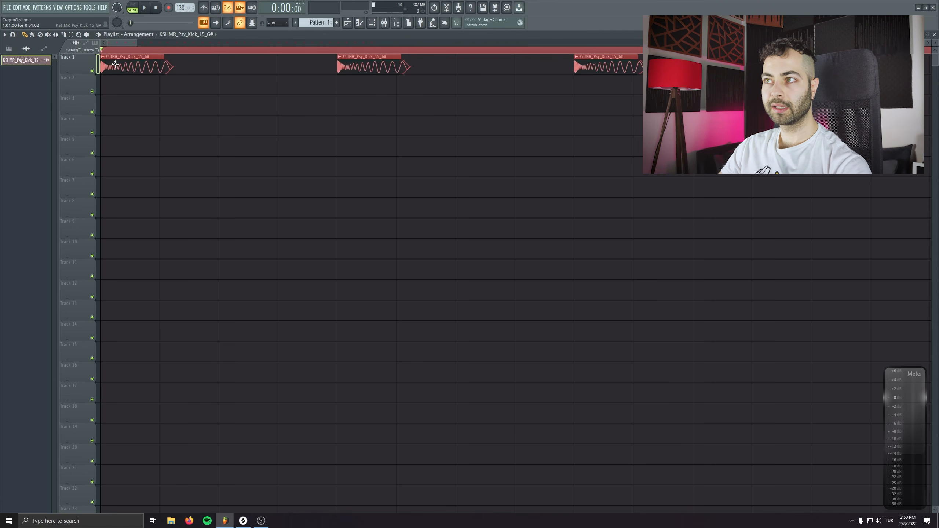
pyautogui.press('space')
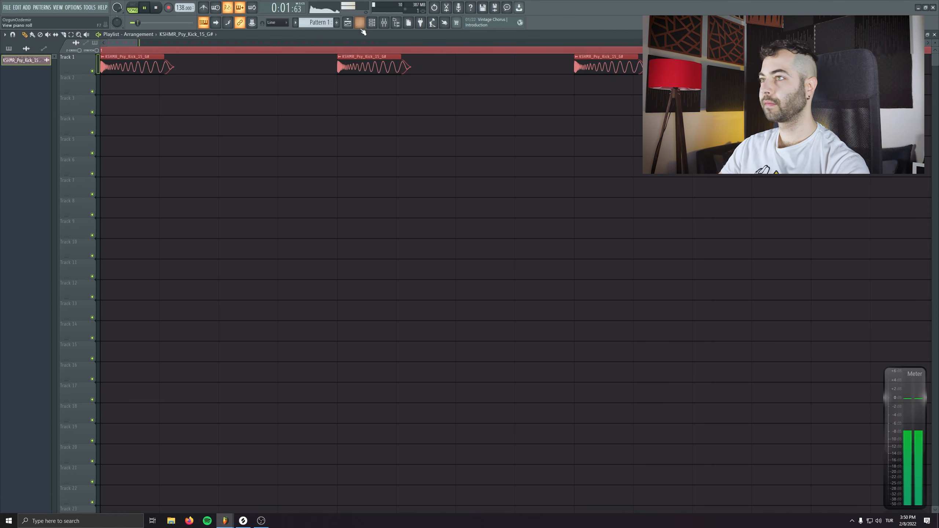
pyautogui.moveTo(315, 83); pyautogui.dragTo(142, 85)
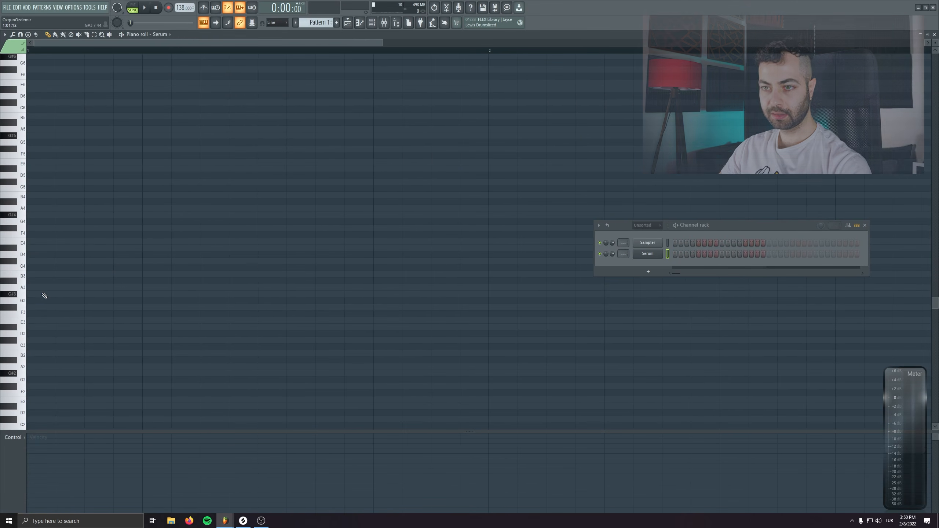
# - Add two consecutive one-step G#3 notes at the start of the Serum pattern and transpose both down an octave
pyautogui.click(39, 296)
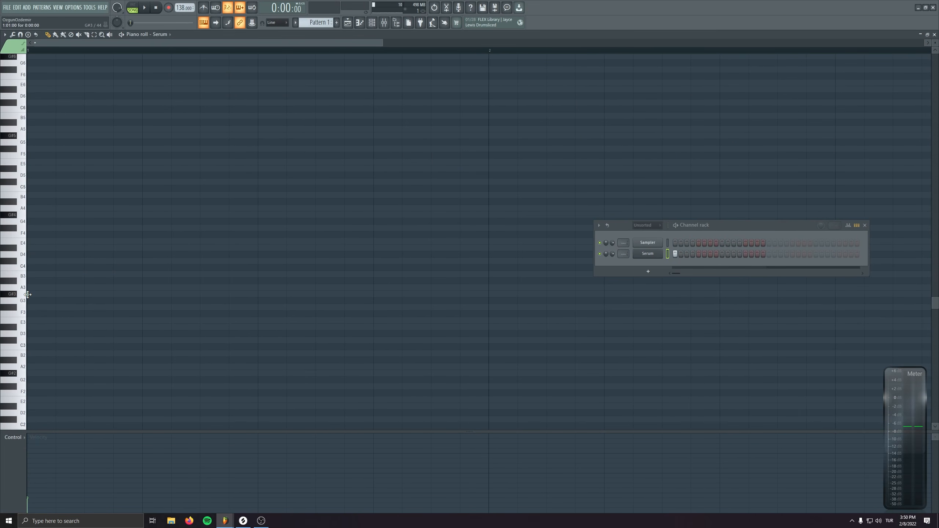
pyautogui.moveTo(56, 297); pyautogui.dragTo(58, 297)
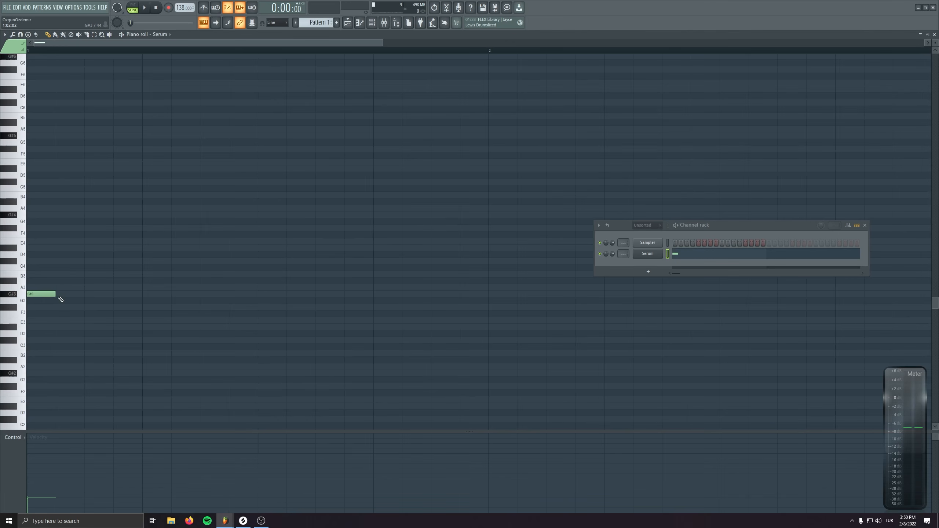
pyautogui.click(60, 297)
pyautogui.hotkey('ctrl', 'a')
pyautogui.hotkey('ctrl', 'Down')
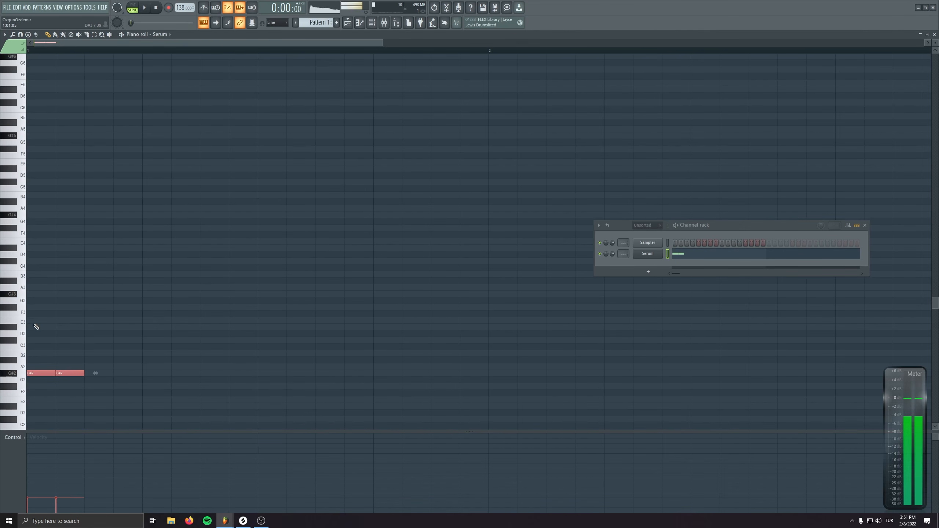
# - Delete the G#2 note on step 1 and place another G#2 note on step 4
pyautogui.scroll(-3, 87, 358)
pyautogui.rightClick(48, 314)
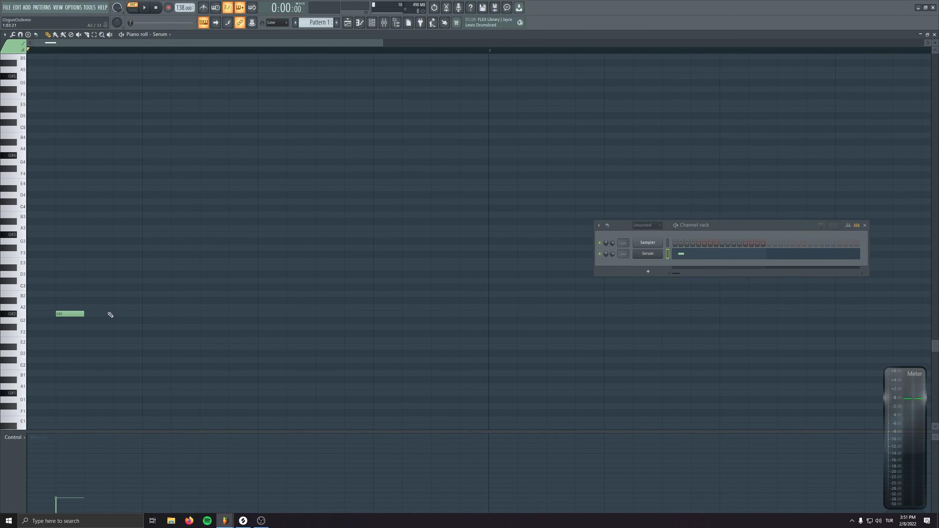
pyautogui.click(116, 314)
# - Turn on the metronome and audition the bass pattern
pyautogui.press('space')
pyautogui.press('space')
pyautogui.click(204, 8)
pyautogui.press('space')
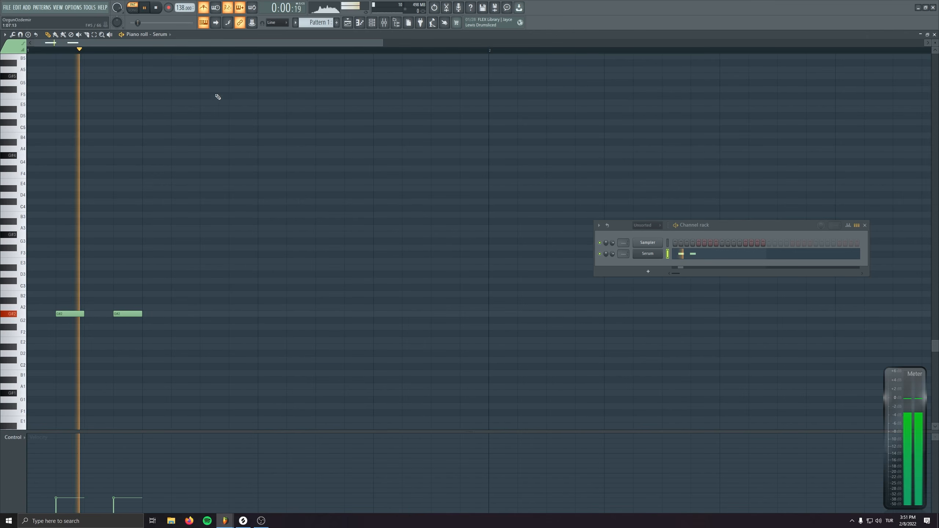
# - Add G#2 notes on steps 6, 7 and 10, making the one on step 7 two steps long
pyautogui.click(185, 314)
pyautogui.moveTo(200, 313); pyautogui.dragTo(254, 316)
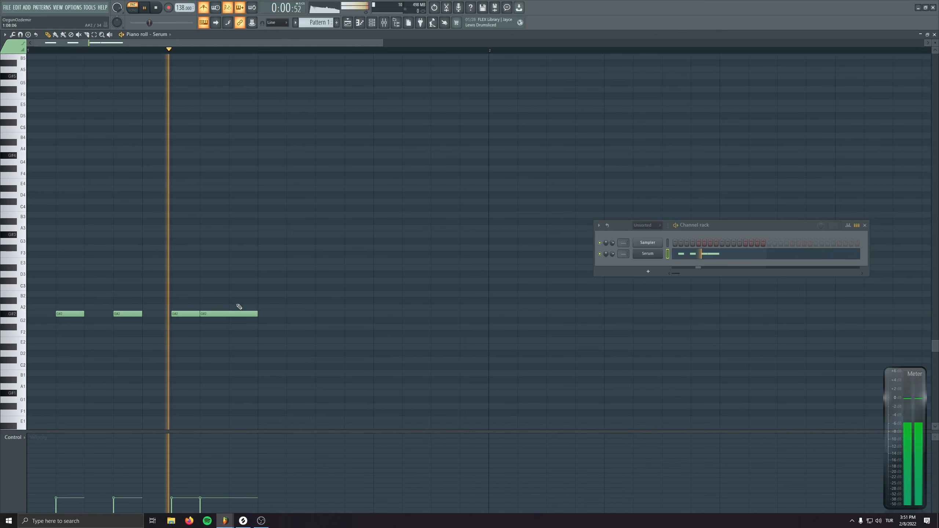
pyautogui.press('space')
pyautogui.click(288, 313)
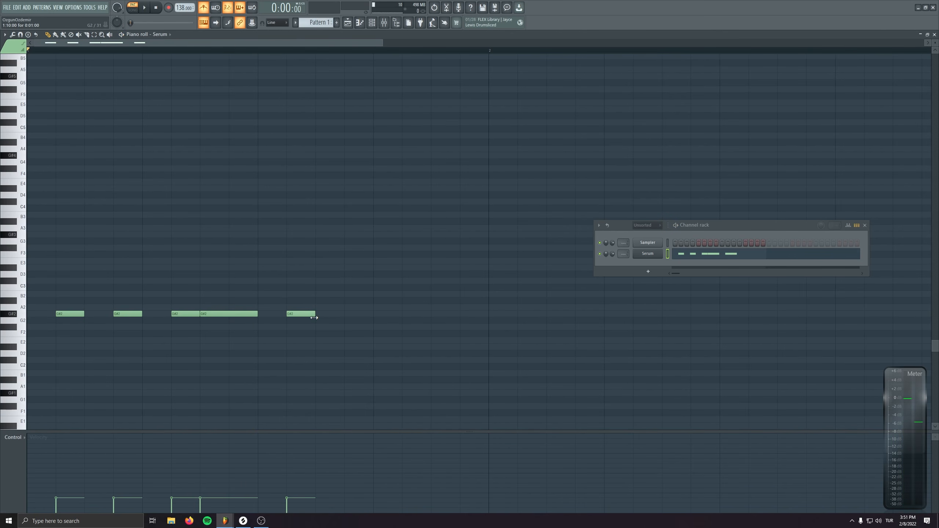
# - Place an A3 note on step 11 and a G#3 note on step 12
pyautogui.click(319, 185)
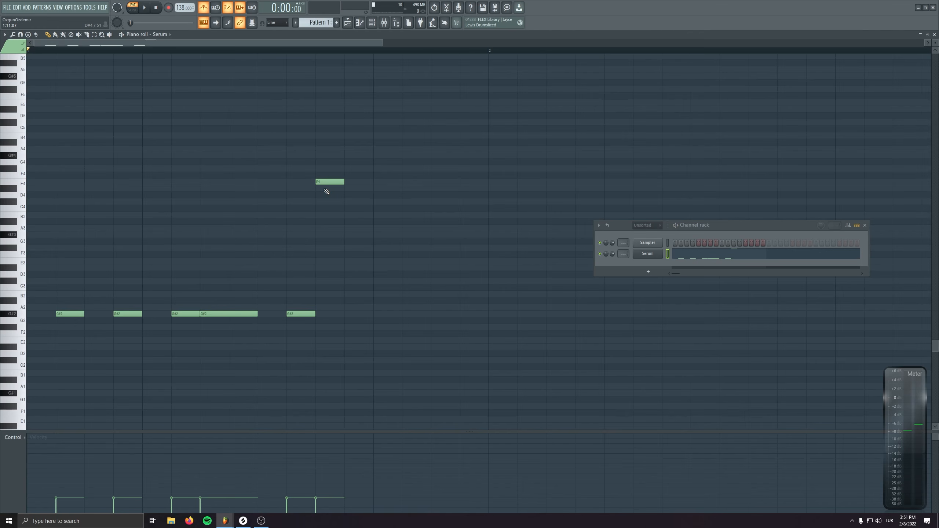
pyautogui.rightClick(322, 185)
pyautogui.press('space')
pyautogui.click(317, 226)
pyautogui.click(347, 234)
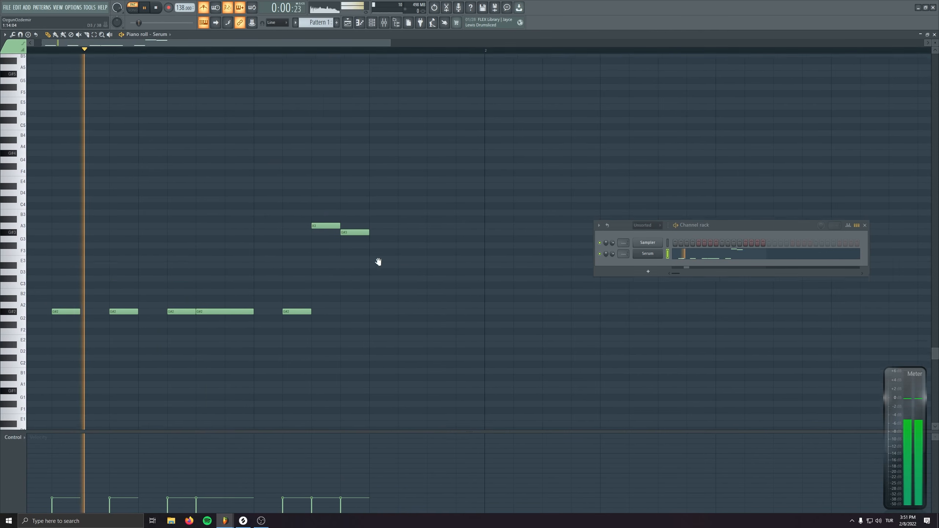
# - Add an A2 note on step 13 and G#2 notes on steps 14 and 15, and audition the bassline
pyautogui.scroll(-2, 370, 259)
pyautogui.hscroll(2, 355, 255)
pyautogui.press('space')
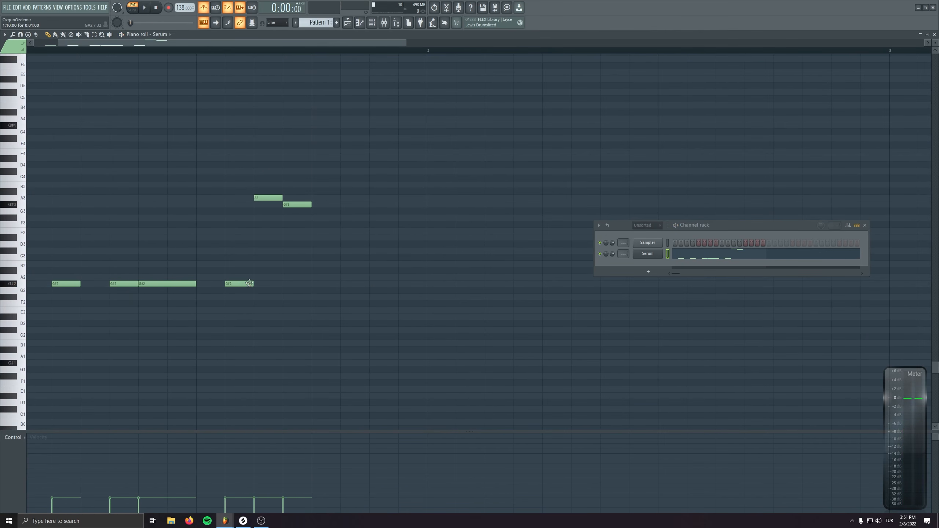
pyautogui.click(315, 277)
pyautogui.click(372, 284)
pyautogui.press('space')
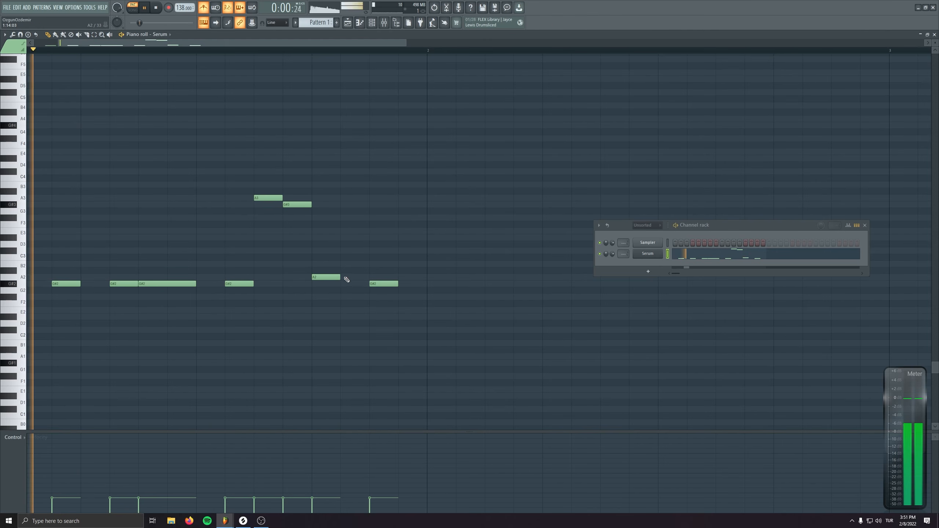
pyautogui.moveTo(340, 277)
pyautogui.mouseDown()
pyautogui.moveTo(369, 277)
pyautogui.moveTo(340, 277)
pyautogui.mouseUp()
pyautogui.click(343, 283)
pyautogui.press('space')
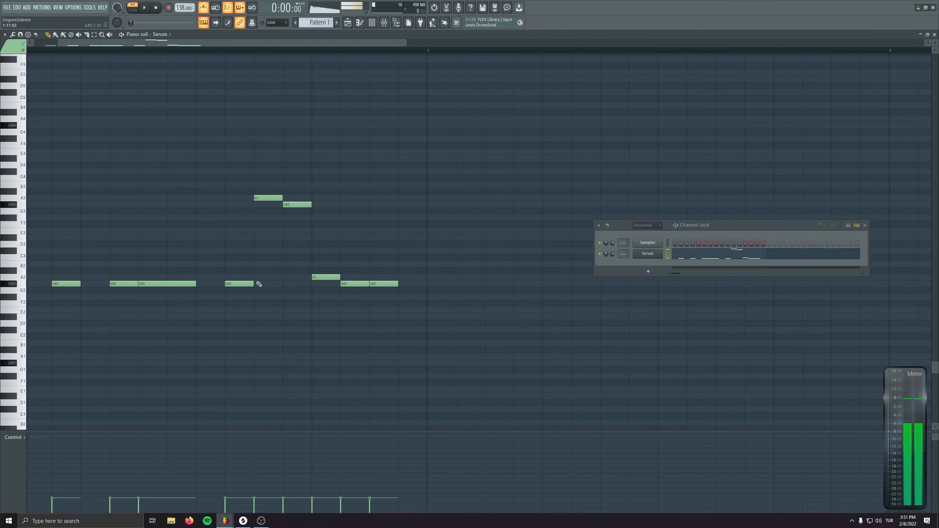
# - Delete the G#2 note on step 10 and shift the A3, G#3, A2 and G#2 run one step earlier
pyautogui.moveTo(243, 283); pyautogui.dragTo(266, 206)
pyautogui.keyDown('ctrl'); pyautogui.click(297, 205); pyautogui.keyUp('ctrl')
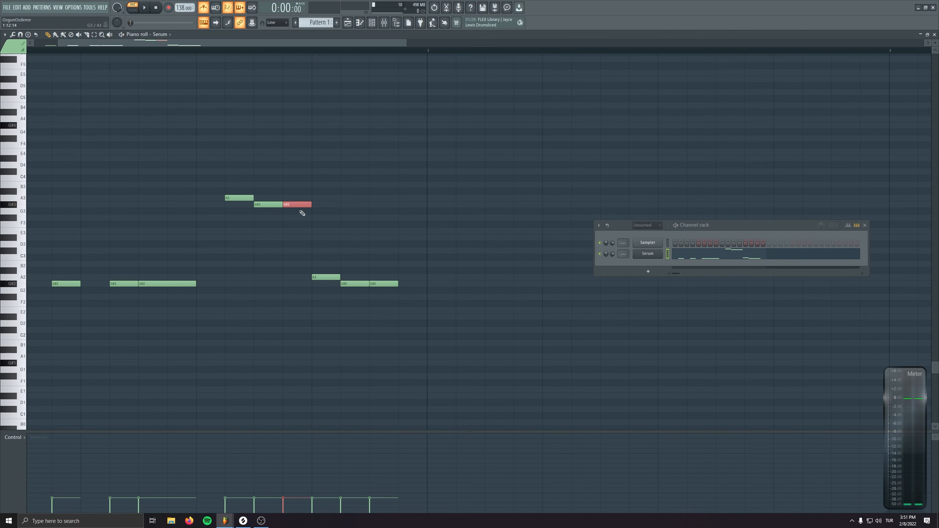
pyautogui.moveTo(318, 277); pyautogui.dragTo(318, 284)
pyautogui.press('space')
pyautogui.rightClick(354, 283)
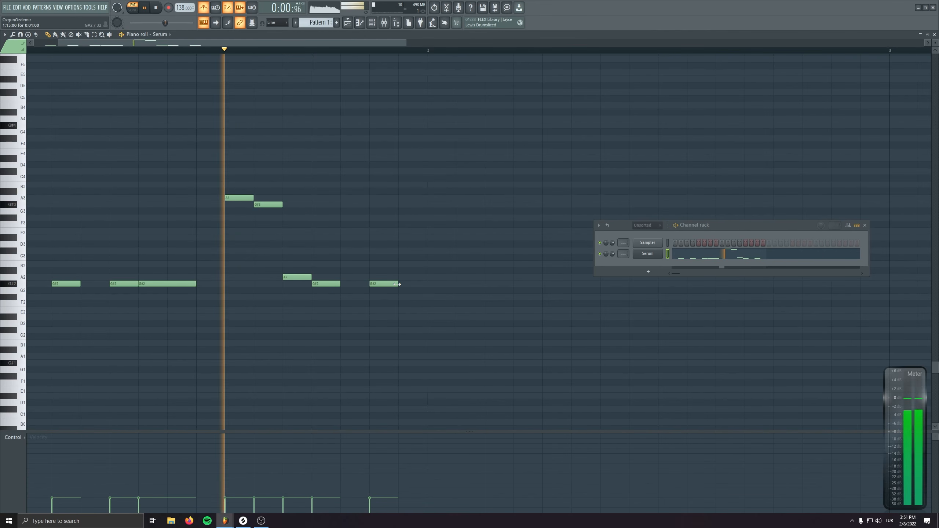
# - Lengthen the last G#2 note to the end of the bar and move the G#2 note on step 13 to step 14
pyautogui.moveTo(396, 284)
pyautogui.mouseDown()
pyautogui.moveTo(418, 285)
pyautogui.moveTo(395, 285)
pyautogui.mouseUp()
pyautogui.moveTo(326, 284); pyautogui.dragTo(354, 284)
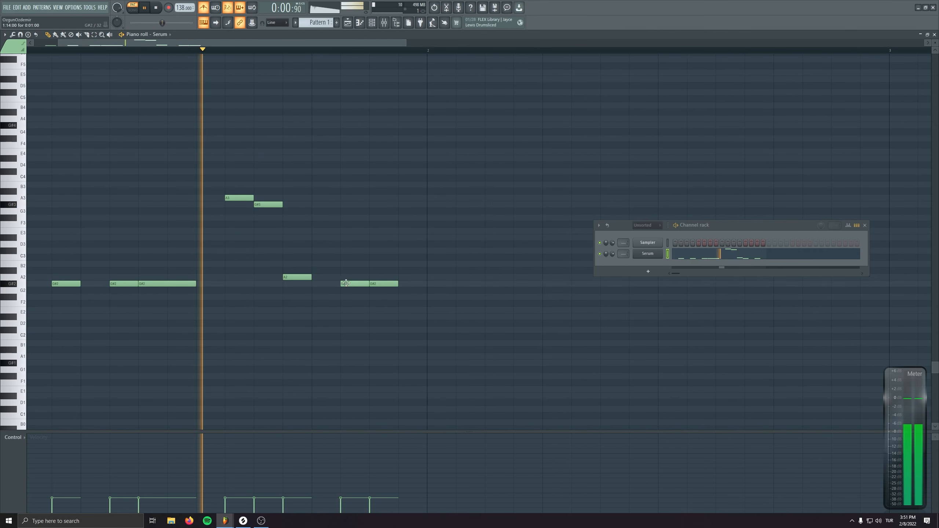
pyautogui.scroll(-4, 370, 307)
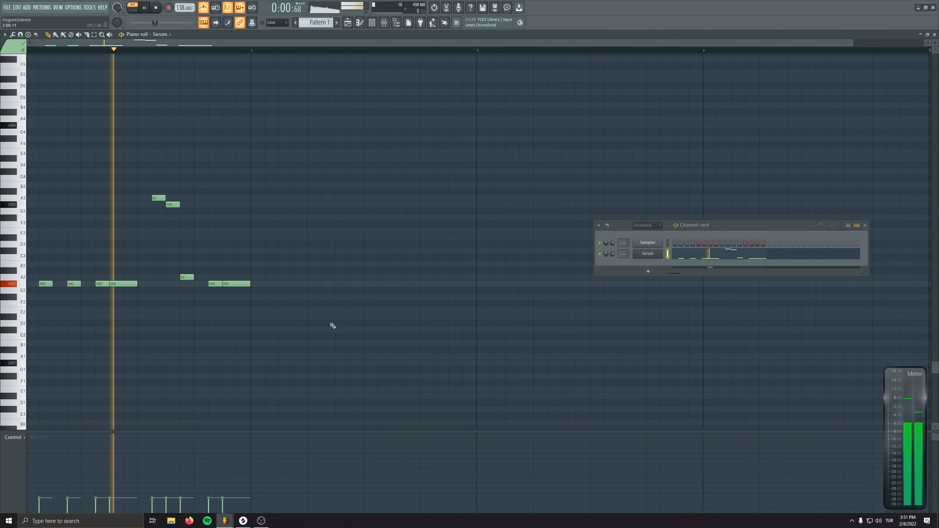
pyautogui.press('space')
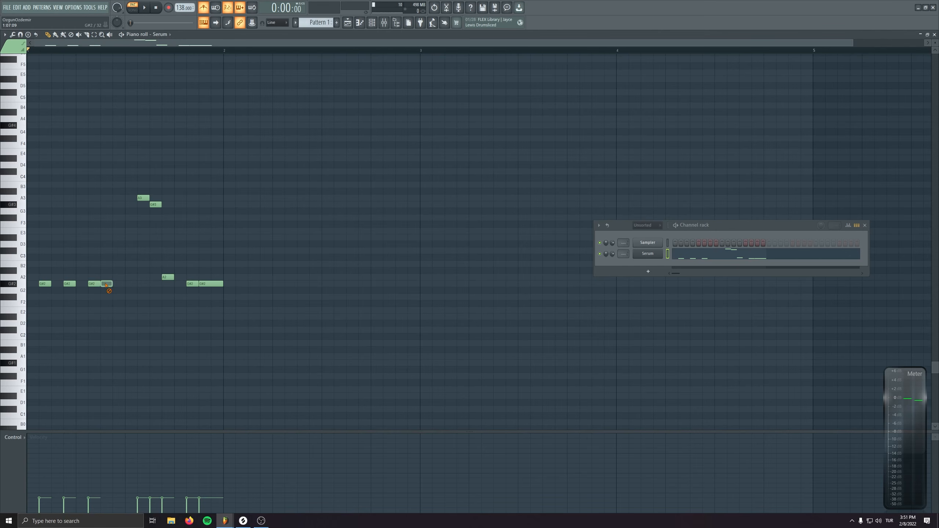
# - Replace the long G#2 note on step 7 with an A3 note, add a G#2 note on step 8, and audition the bassline
pyautogui.click(104, 198)
pyautogui.press('space')
pyautogui.press('space')
pyautogui.click(120, 277)
pyautogui.press('space')
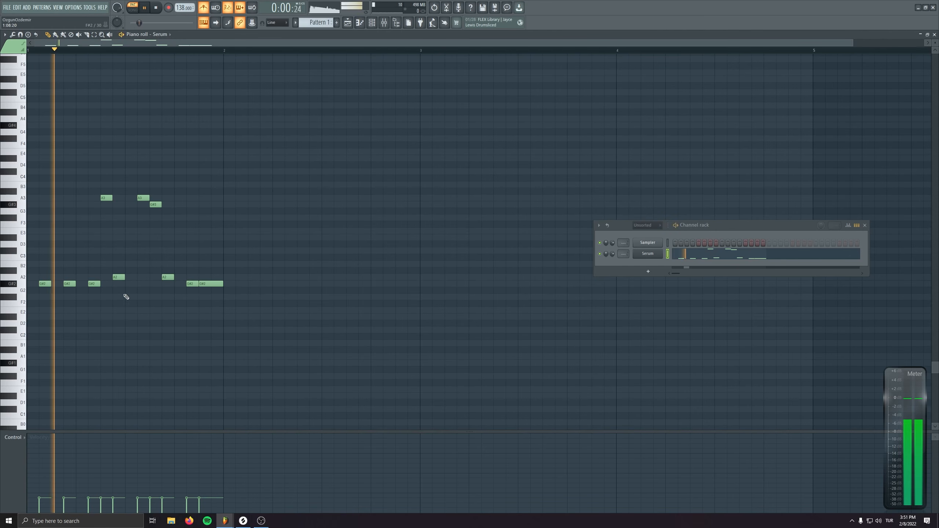
pyautogui.moveTo(117, 279); pyautogui.dragTo(117, 285)
pyautogui.press('space')
pyautogui.press('space')
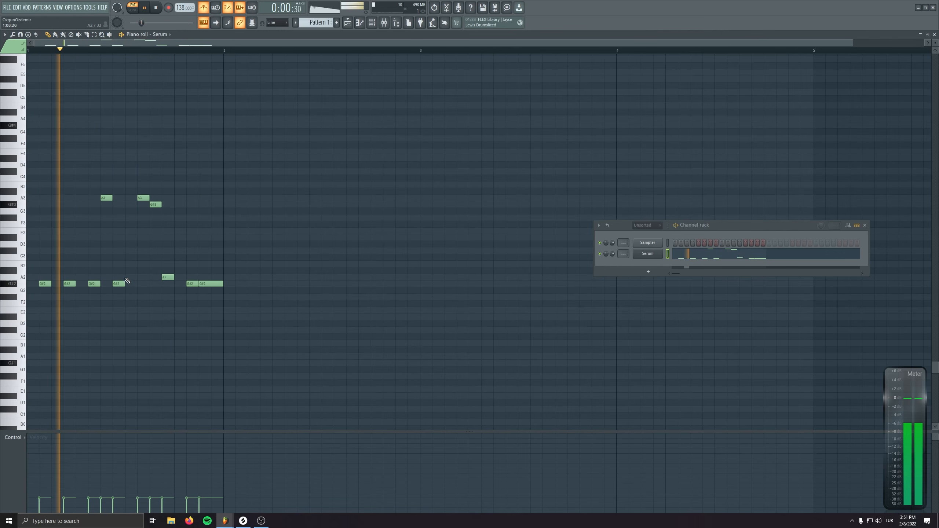
pyautogui.moveTo(192, 284); pyautogui.dragTo(168, 285)
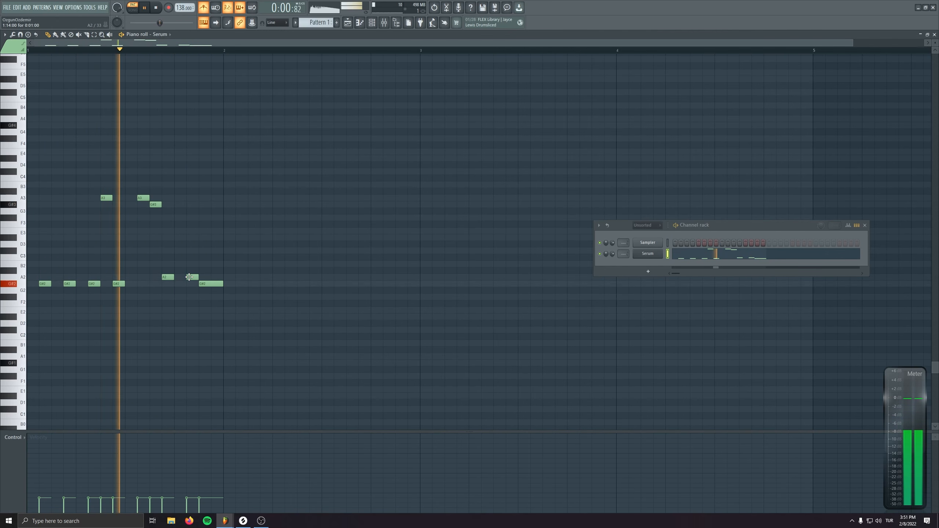
pyautogui.moveTo(189, 277); pyautogui.dragTo(189, 283)
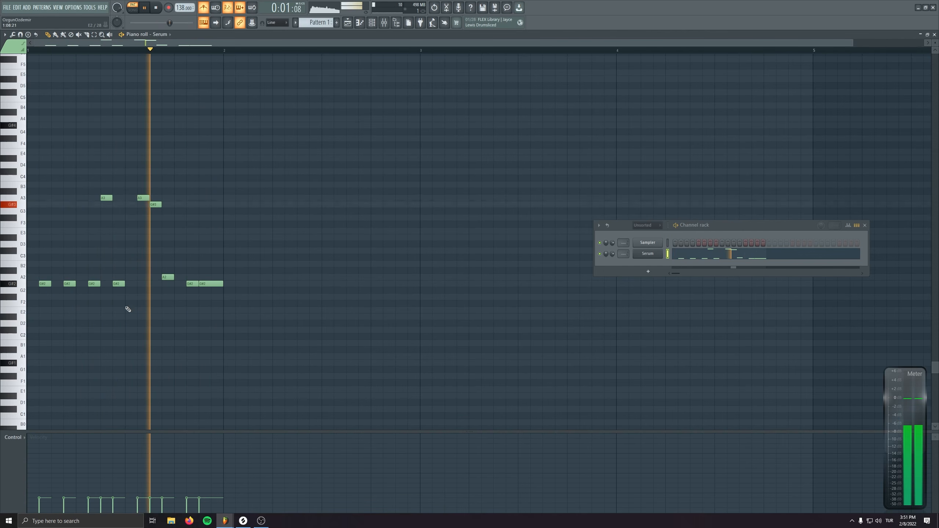
# - Duplicate the whole one-bar bass pattern into bar 2
pyautogui.press('space')
pyautogui.hotkey('ctrl', 'a')
pyautogui.hotkey('ctrl', 'b')
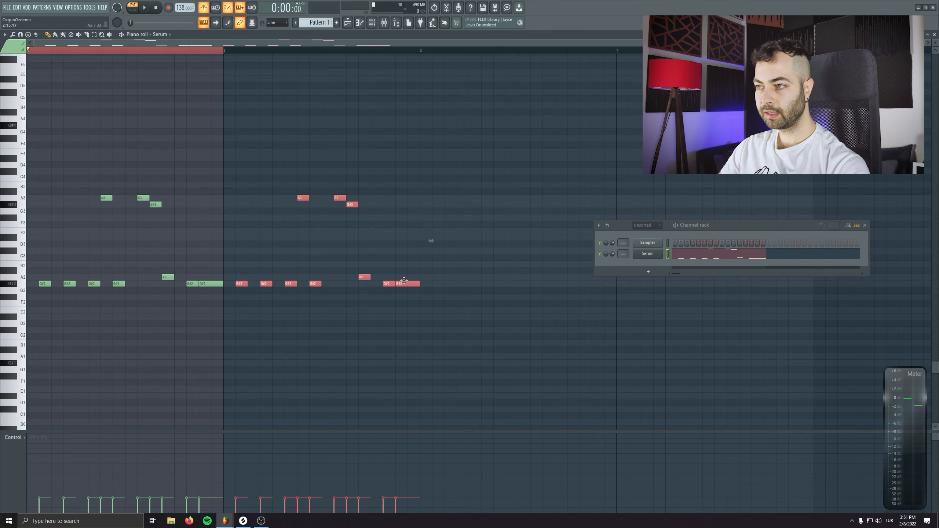
# - Open the Serum synth and set oscillator A's random phase to 0% and its phase to 0 degrees
pyautogui.click(648, 254)
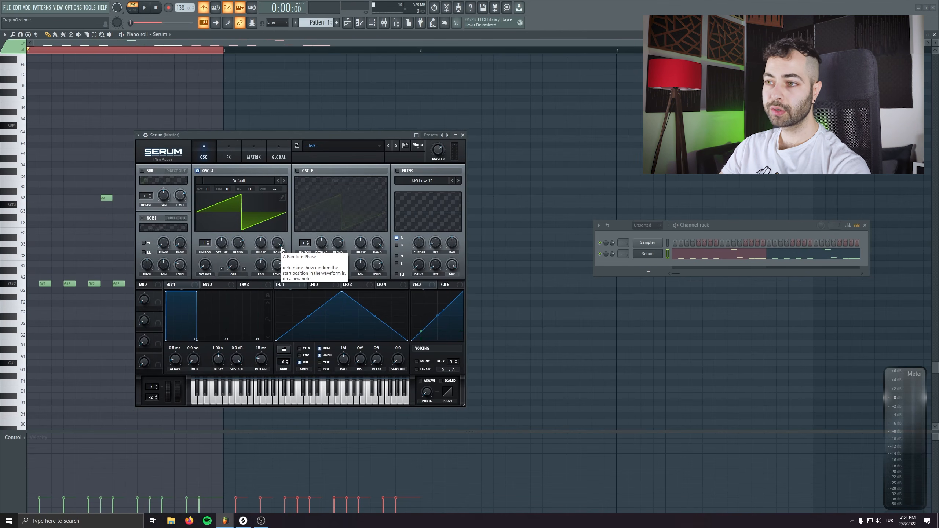
pyautogui.moveTo(280, 244); pyautogui.dragTo(282, 336)
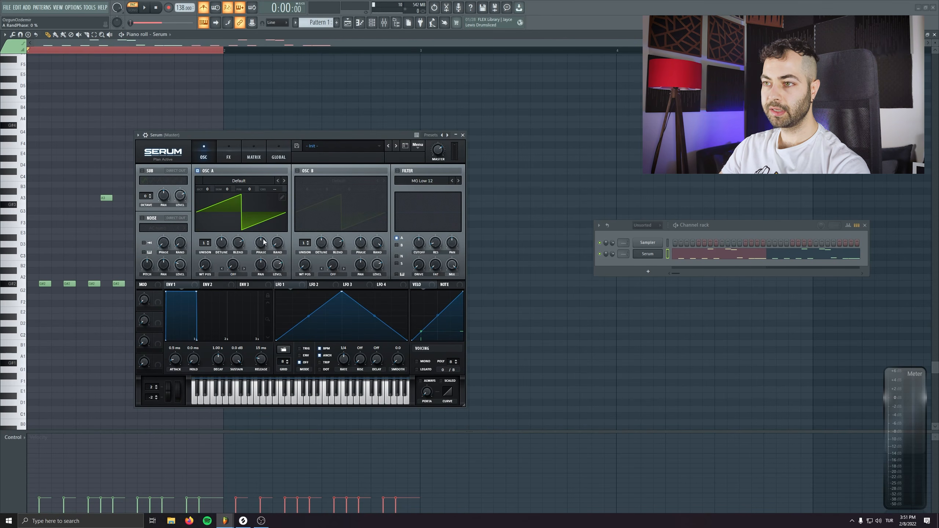
pyautogui.moveTo(262, 241)
pyautogui.mouseDown()
pyautogui.moveTo(265, 291)
pyautogui.moveTo(264, 251)
pyautogui.mouseUp()
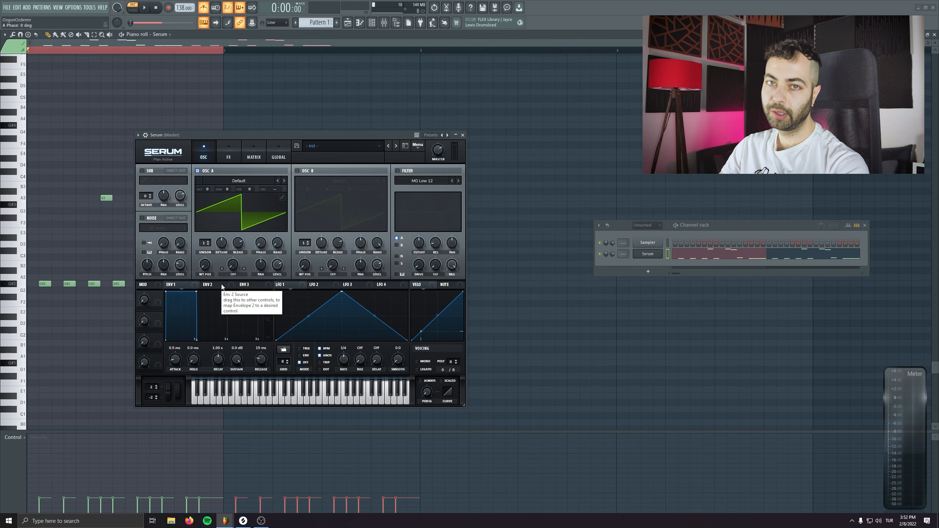
# - Enable Serum's filter and set its type to MG Low 18
pyautogui.click(397, 171)
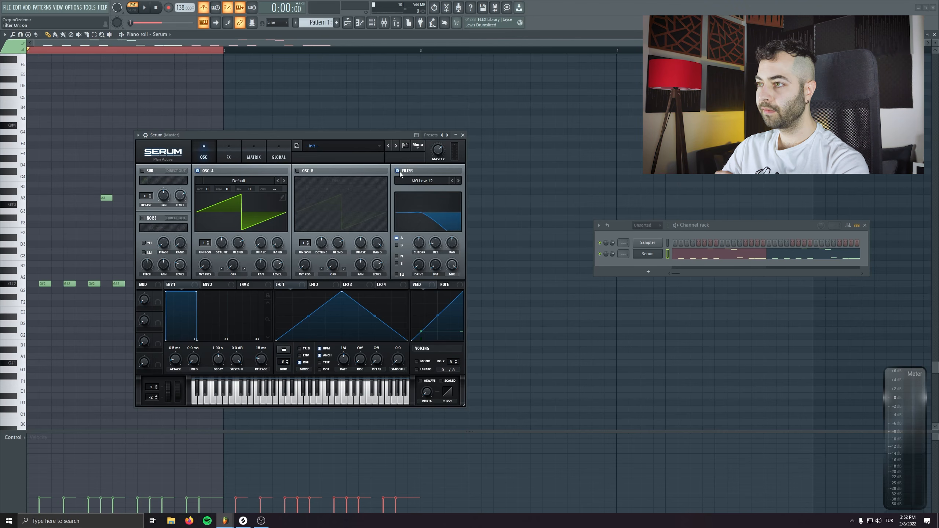
pyautogui.click(459, 180)
pyautogui.click(453, 182)
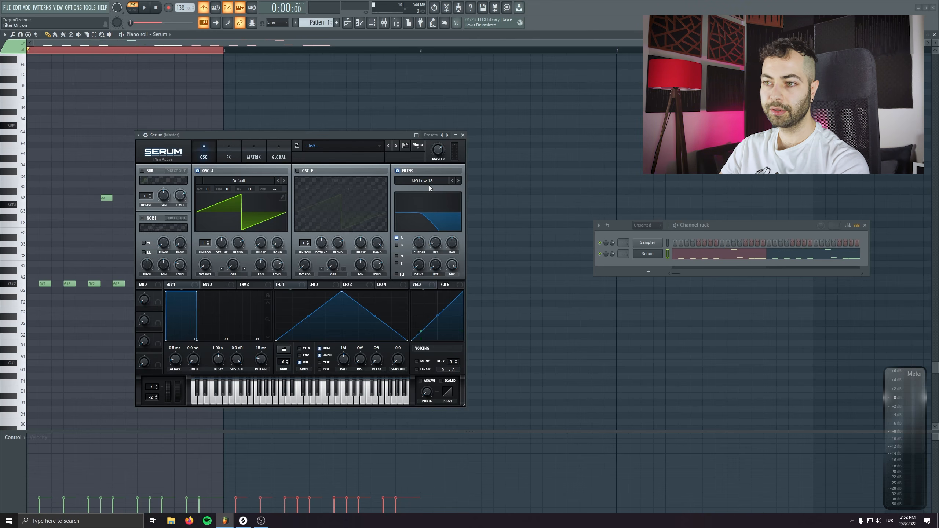
# - Set Envelope 2's sustain to 50% and decay to 573 ms, and assign it to the filter cutoff
pyautogui.click(229, 288)
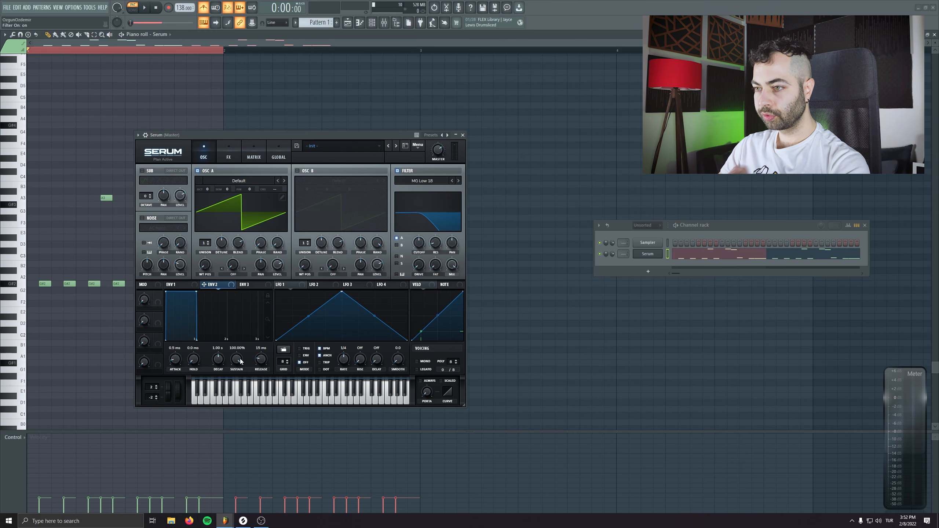
pyautogui.moveTo(237, 402); pyautogui.dragTo(238, 394)
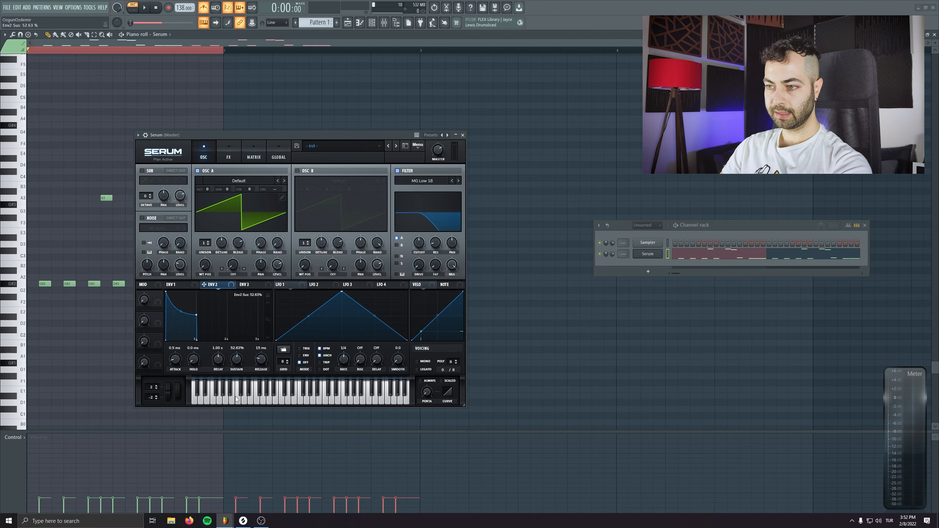
pyautogui.moveTo(220, 358)
pyautogui.mouseDown()
pyautogui.moveTo(220, 370)
pyautogui.moveTo(215, 364)
pyautogui.mouseUp()
pyautogui.press('space')
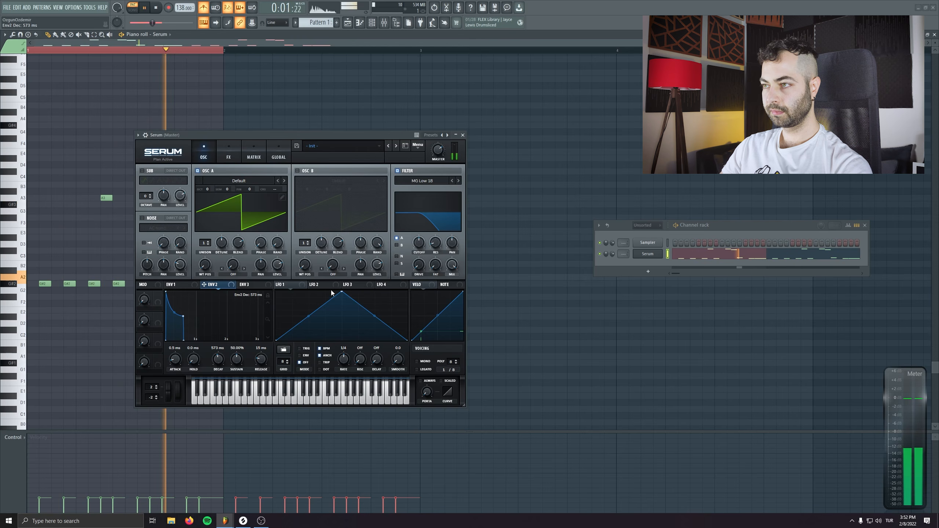
pyautogui.press('space')
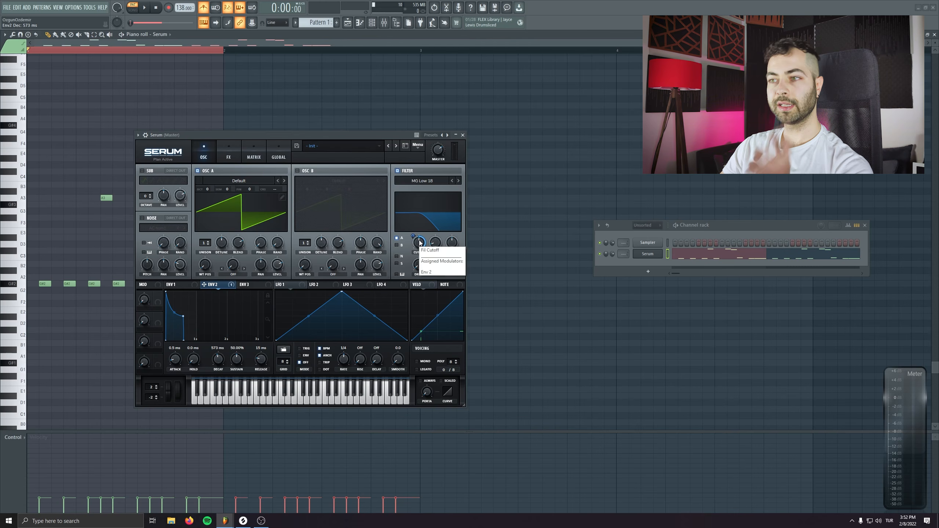
# - Set Envelope 2's modulation of the filter cutoff to 100 and play the bass pattern
pyautogui.click(419, 242)
pyautogui.moveTo(414, 234); pyautogui.dragTo(417, 242)
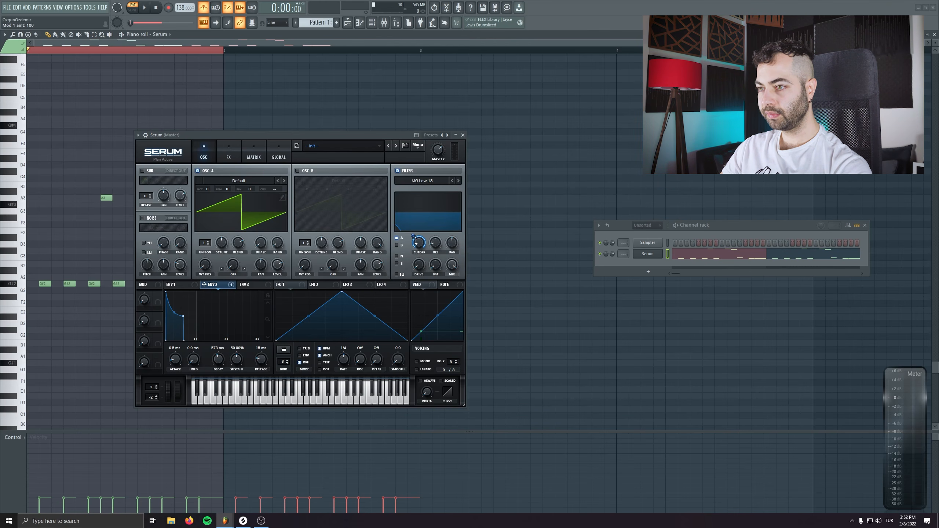
pyautogui.press('space')
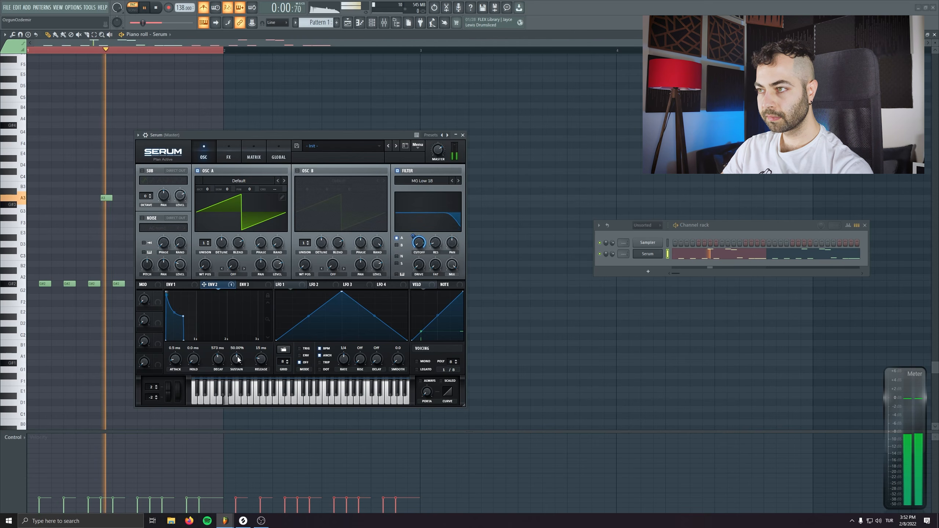
# - Refine Envelope 2 while auditioning the bass, setting the decay to 324 ms and the sustain to about 45%
pyautogui.moveTo(238, 362); pyautogui.dragTo(217, 361)
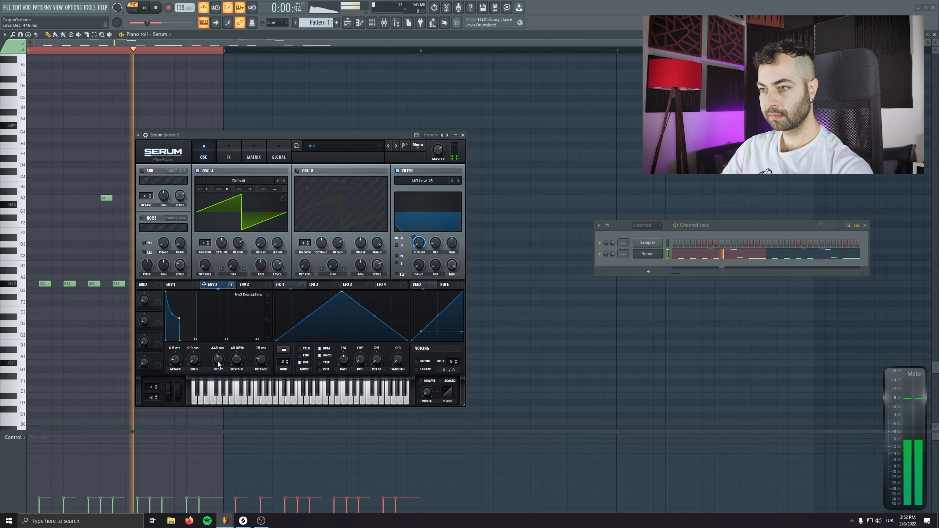
pyautogui.press('space')
pyautogui.click(268, 297)
pyautogui.press('space')
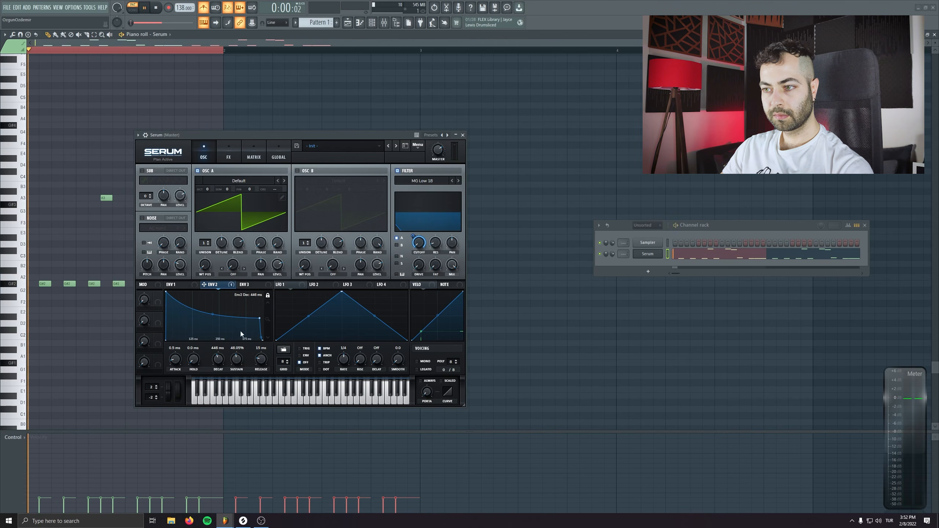
pyautogui.moveTo(218, 361)
pyautogui.mouseDown()
pyautogui.moveTo(237, 361)
pyautogui.moveTo(216, 360)
pyautogui.mouseUp()
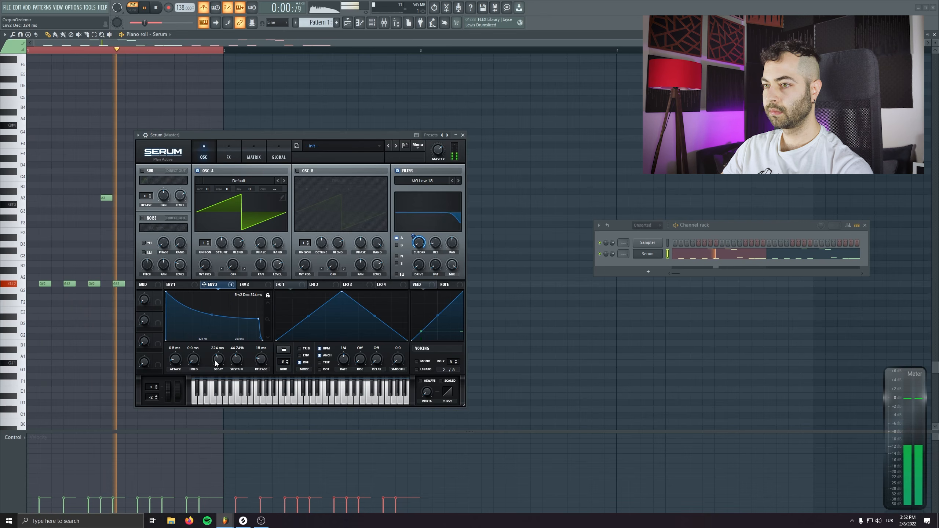
pyautogui.press('space')
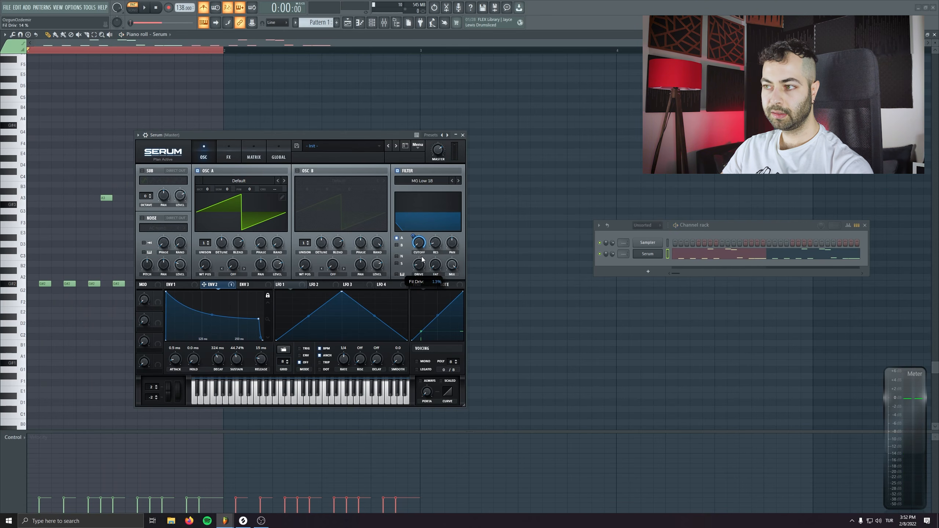
# - Raise the filter drive to 20% and audition the bass
pyautogui.moveTo(423, 259); pyautogui.dragTo(422, 251)
pyautogui.press('space')
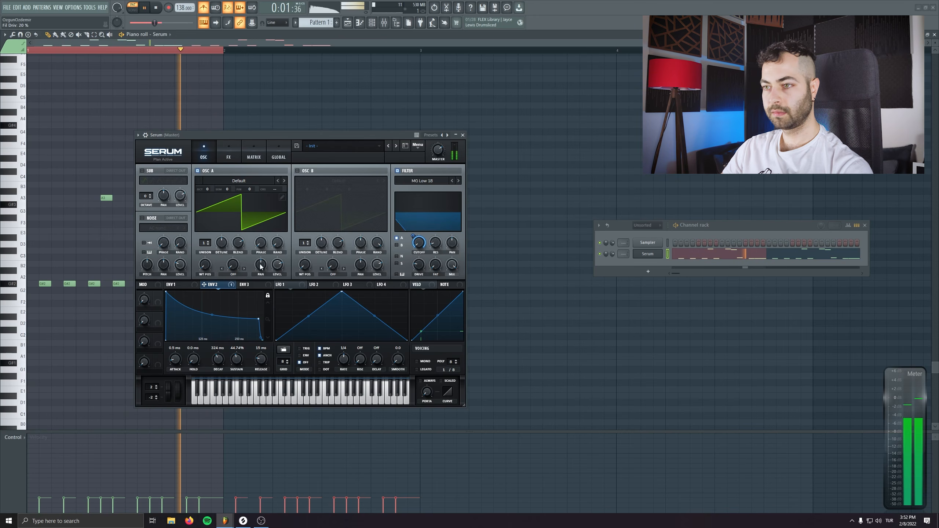
pyautogui.press('space')
# - Set Envelope 1 to a 22 ms hold, 324 ms decay and -12.0 dB sustain
pyautogui.click(184, 283)
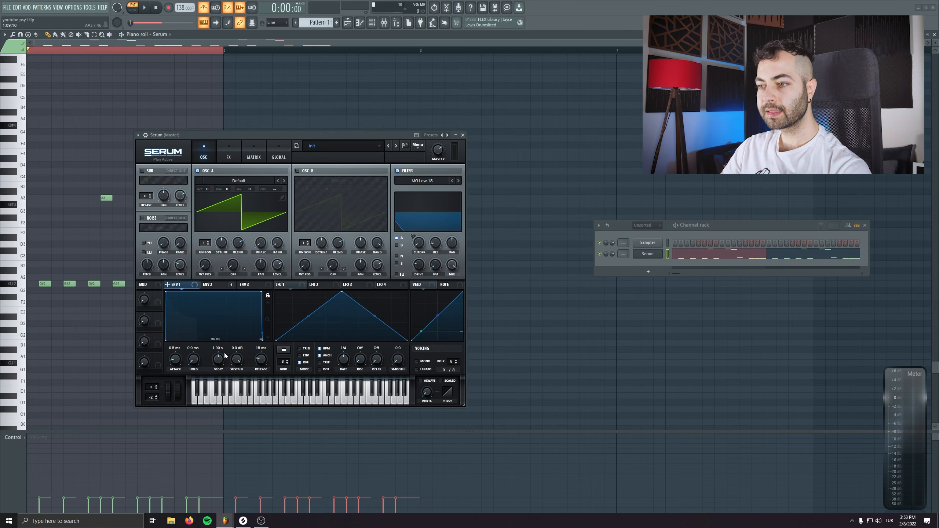
pyautogui.moveTo(218, 366); pyautogui.dragTo(218, 360)
pyautogui.moveTo(237, 359); pyautogui.dragTo(234, 398)
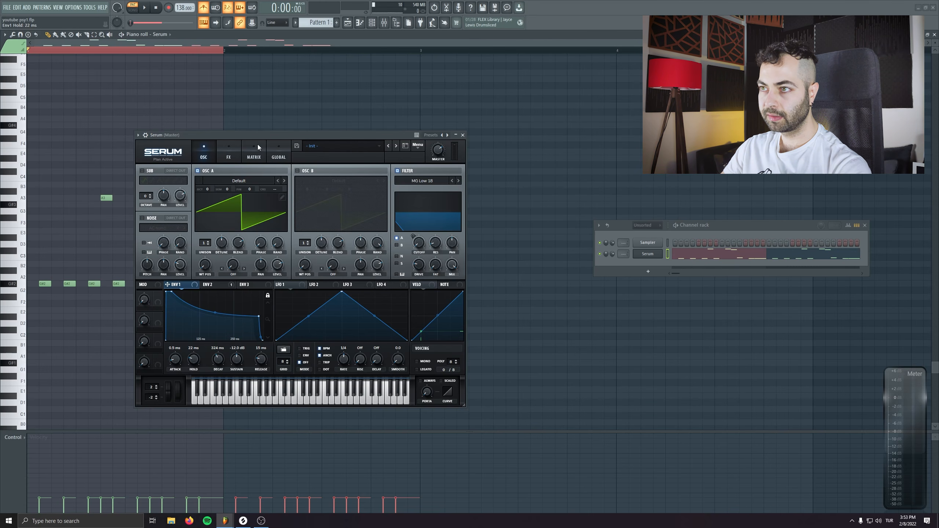
pyautogui.press('space')
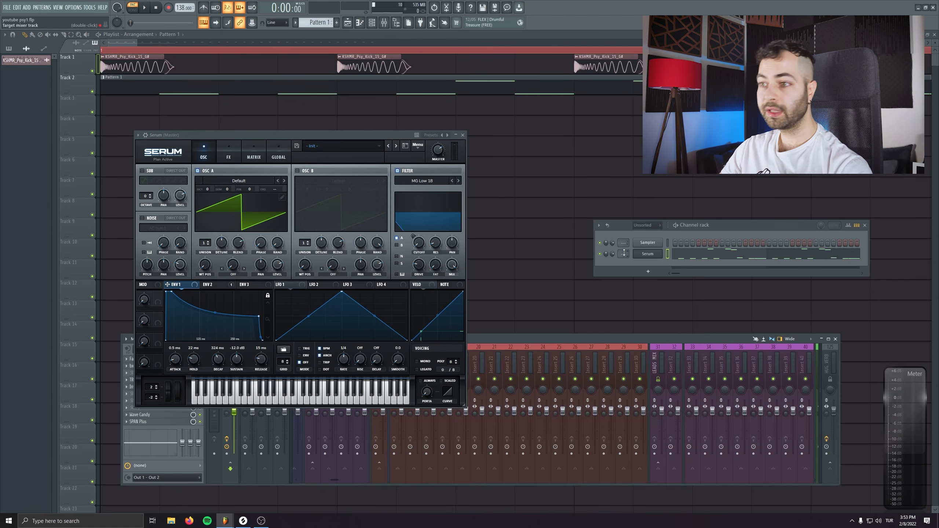
# - Route Serum to mixer Insert 5 and load LFOTool in its third effect slot
pyautogui.scroll(5, 624, 253)
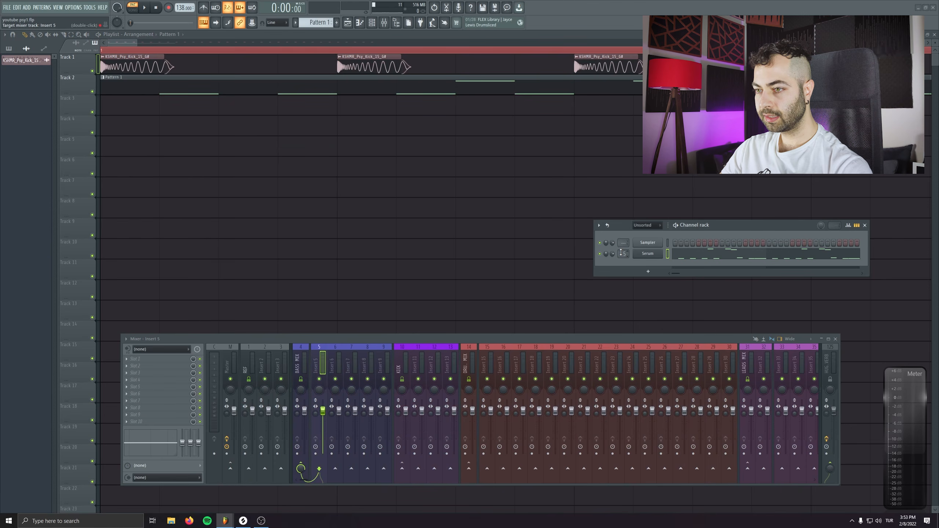
pyautogui.click(177, 372)
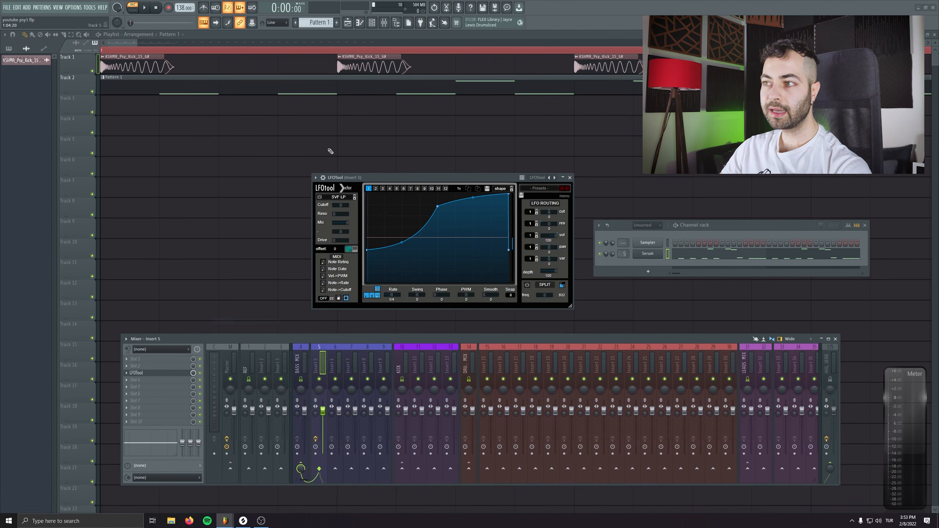
pyautogui.moveTo(367, 178); pyautogui.dragTo(207, 178)
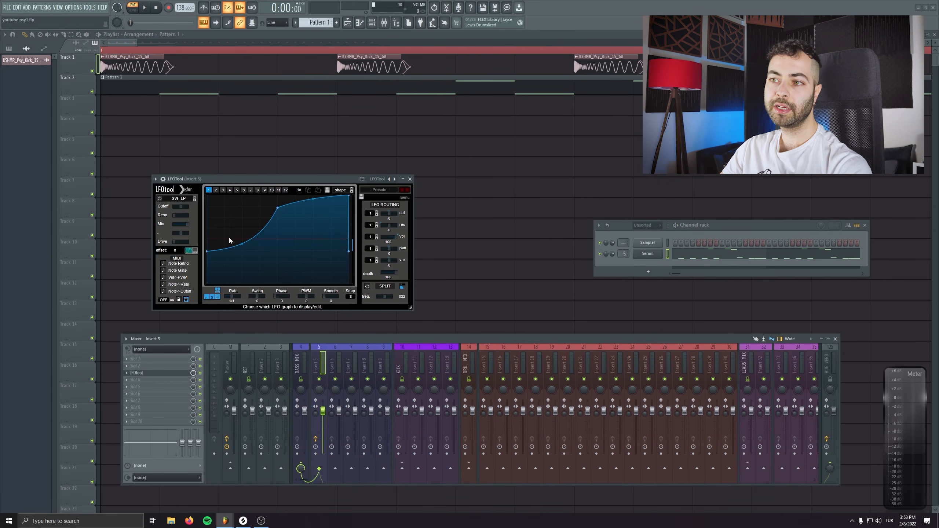
# - Reshape the LFOTool volume curve to duck under the kick, starting at zero, rising through an added midpoint to an earlier 100% peak
pyautogui.moveTo(208, 252); pyautogui.dragTo(208, 298)
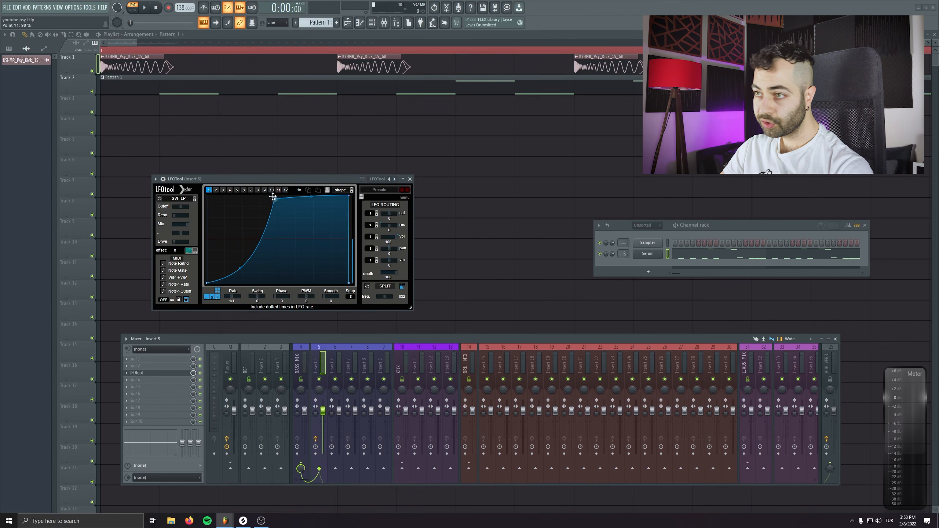
pyautogui.moveTo(273, 197); pyautogui.dragTo(263, 194)
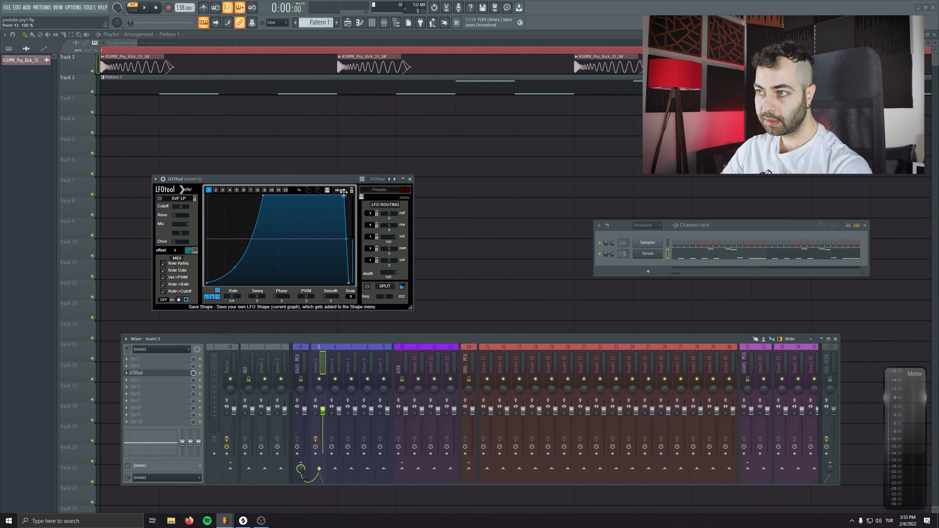
pyautogui.doubleClick(245, 228)
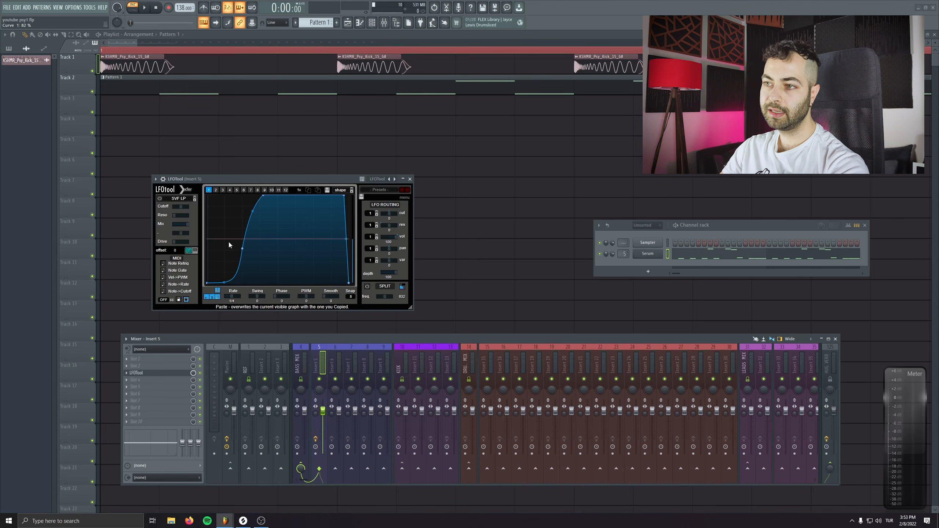
pyautogui.moveTo(242, 248); pyautogui.dragTo(243, 237)
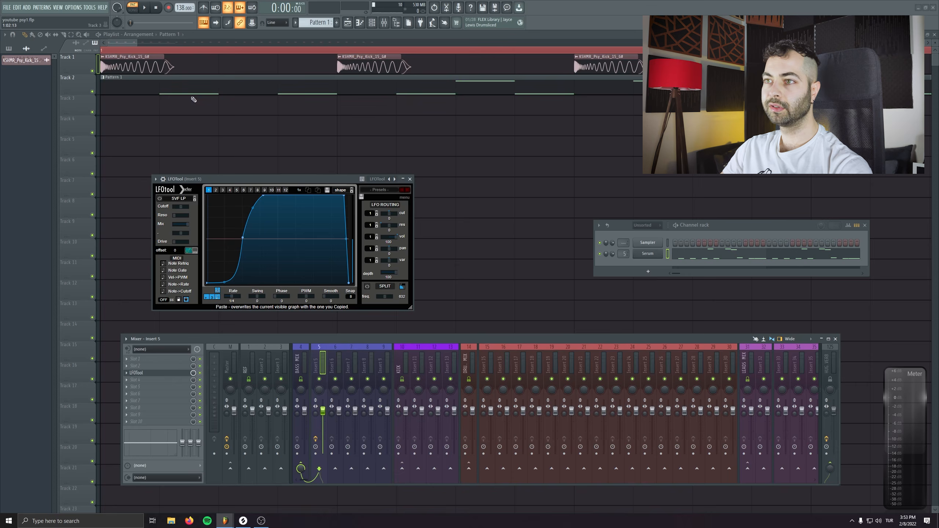
pyautogui.moveTo(169, 88); pyautogui.dragTo(204, 91)
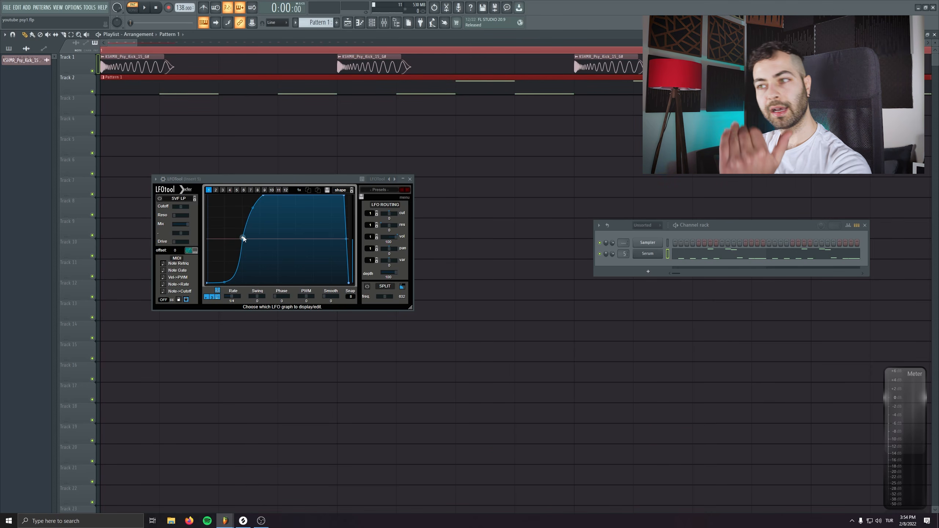
pyautogui.moveTo(243, 238); pyautogui.dragTo(243, 236)
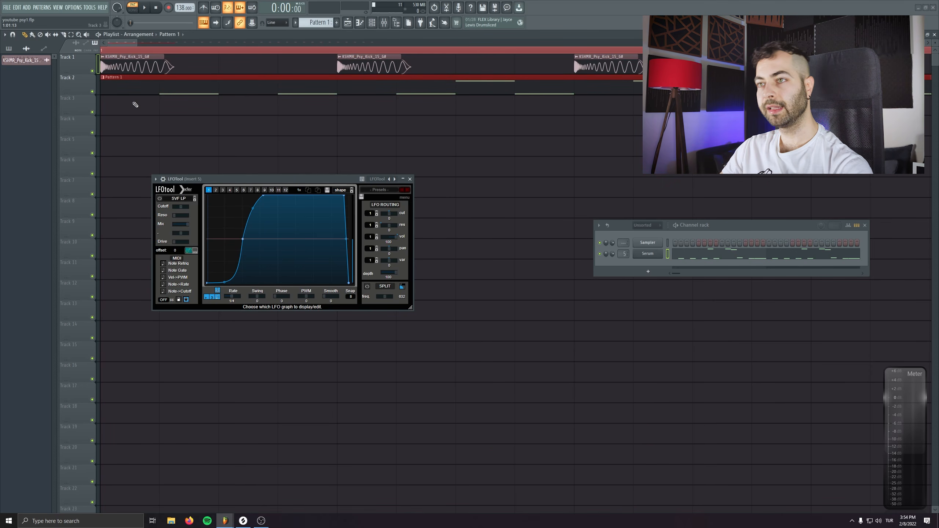
pyautogui.scroll(1, 134, 103)
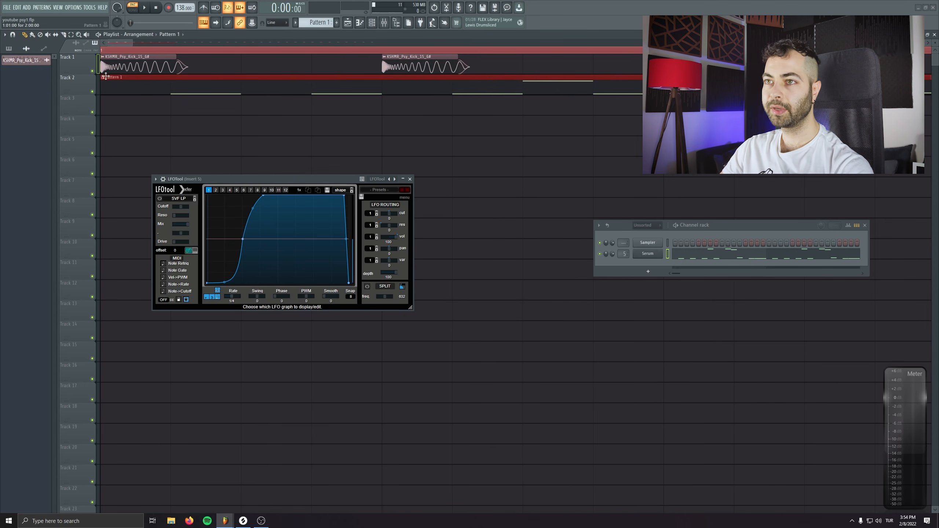
pyautogui.moveTo(159, 66); pyautogui.dragTo(215, 74)
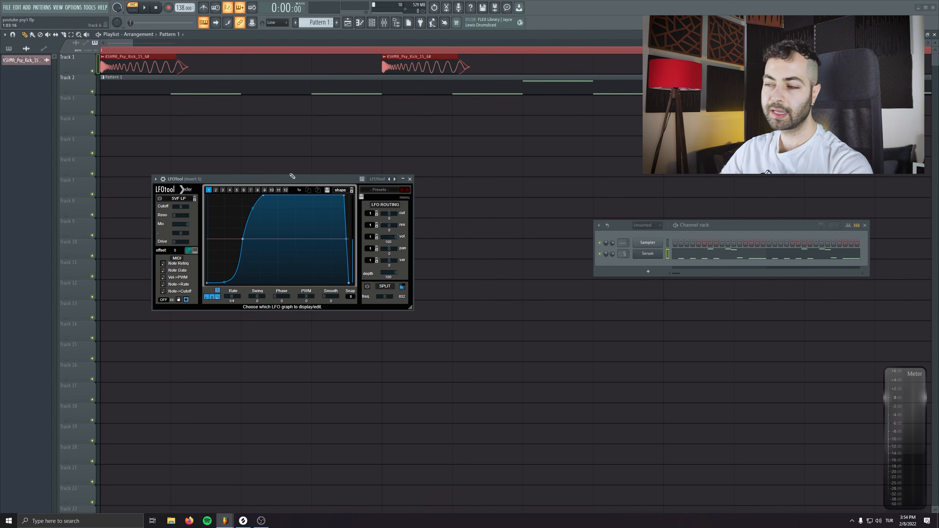
# - Fine-tune the LFOTool curve during playback by raising its midpoint and moving the peak slightly later, and close the plugin window
pyautogui.press('space')
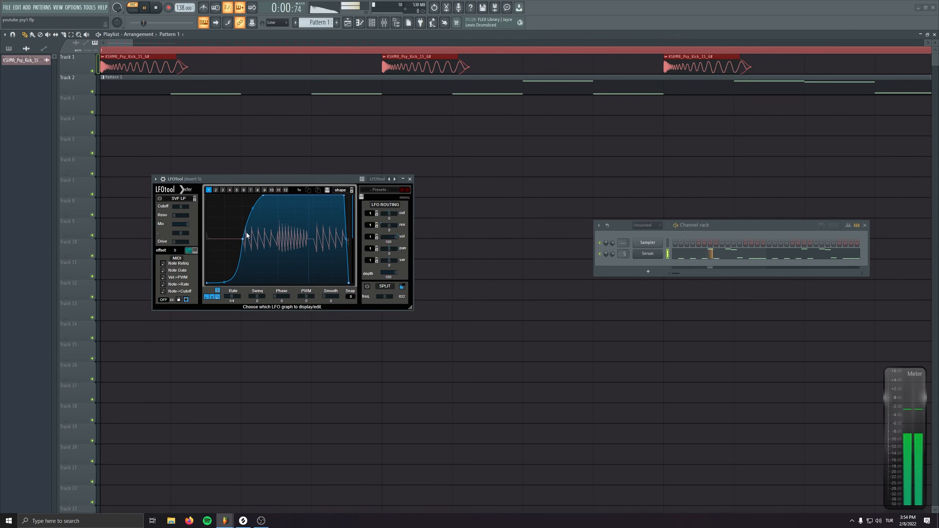
pyautogui.moveTo(242, 239)
pyautogui.mouseDown()
pyautogui.moveTo(239, 268)
pyautogui.moveTo(267, 295)
pyautogui.moveTo(243, 270)
pyautogui.moveTo(244, 242)
pyautogui.mouseUp()
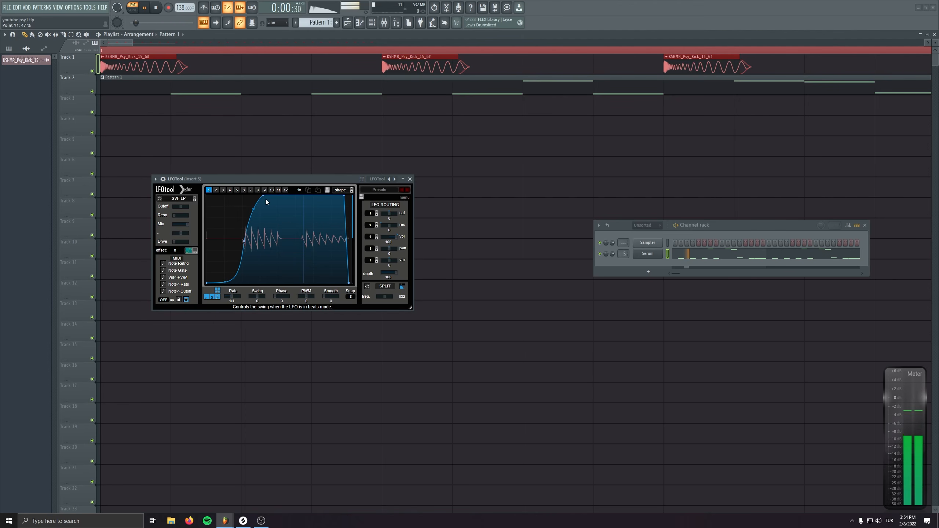
pyautogui.moveTo(263, 195)
pyautogui.mouseDown()
pyautogui.moveTo(276, 193)
pyautogui.moveTo(242, 239)
pyautogui.moveTo(258, 208)
pyautogui.mouseUp()
pyautogui.moveTo(242, 239); pyautogui.dragTo(243, 223)
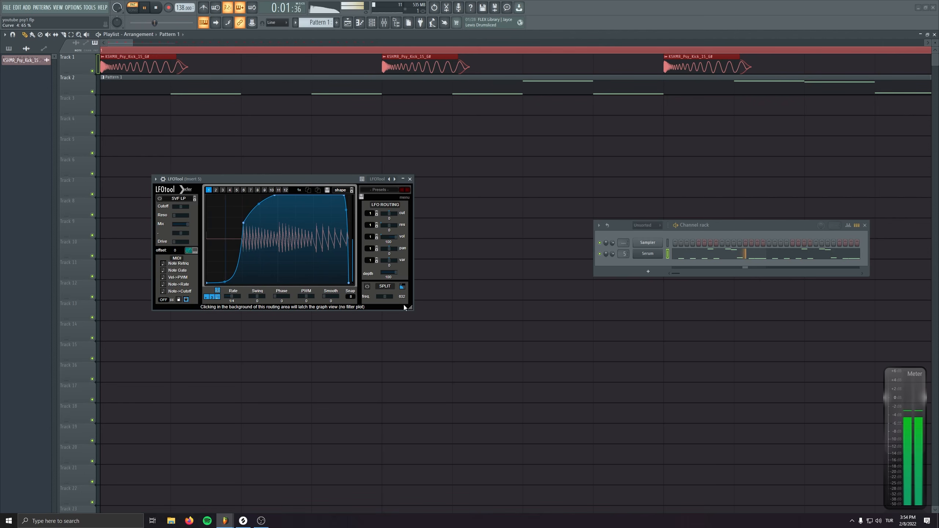
pyautogui.click(402, 179)
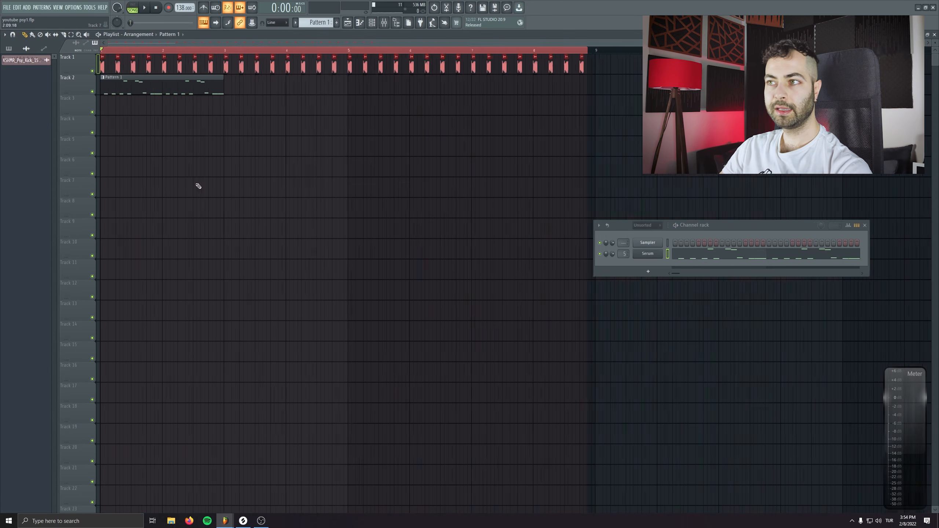
# - Pick the bass pattern in the playlist and play it together with the kick
pyautogui.scroll(-2, 196, 183)
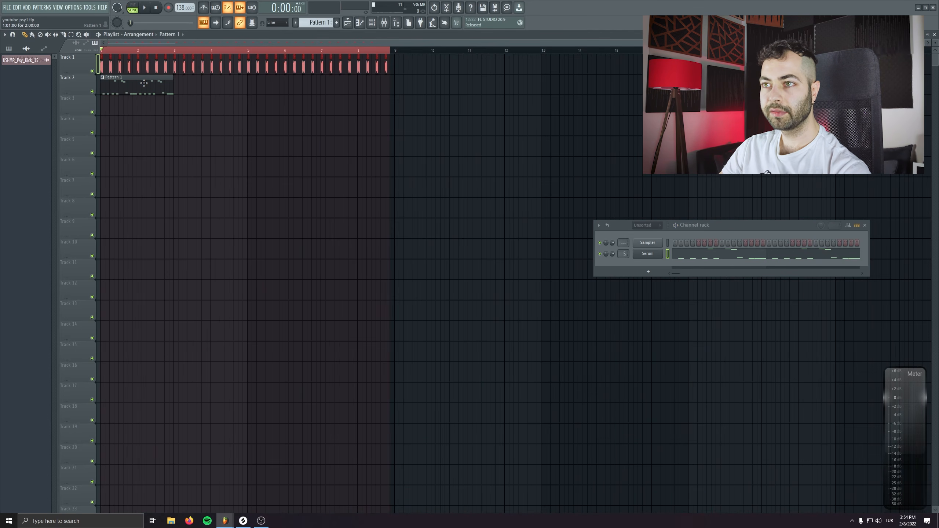
pyautogui.click(143, 82)
pyautogui.press('space')
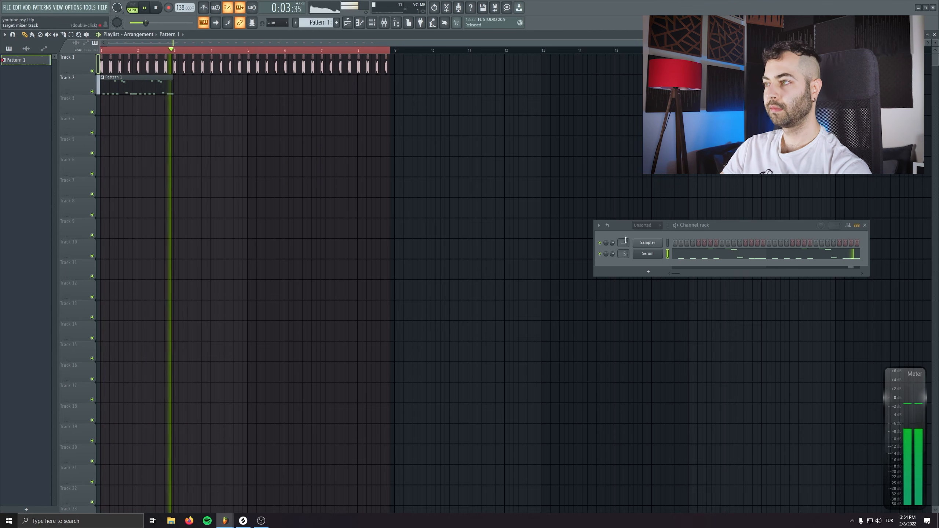
# - Reopen Serum and set Envelope 2's sustain to 53.95% while listening to the kick and bass
pyautogui.click(651, 256)
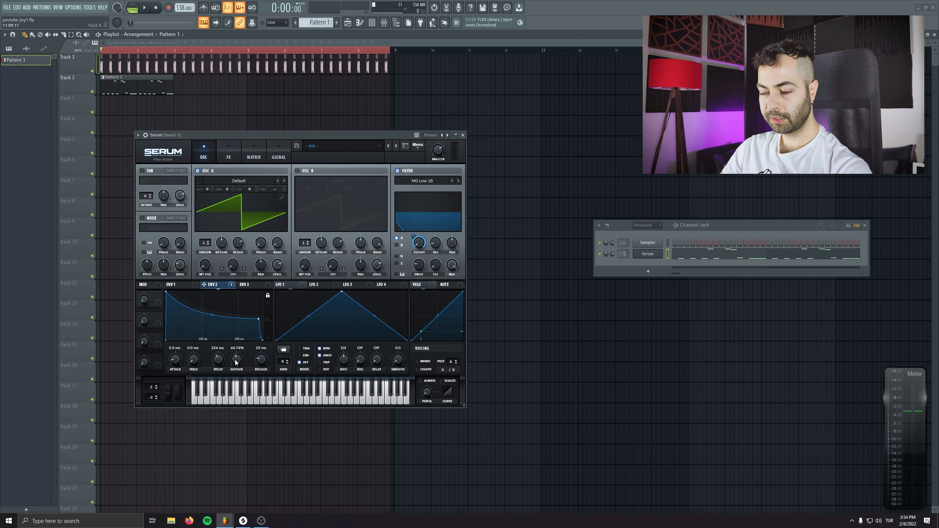
pyautogui.press('space')
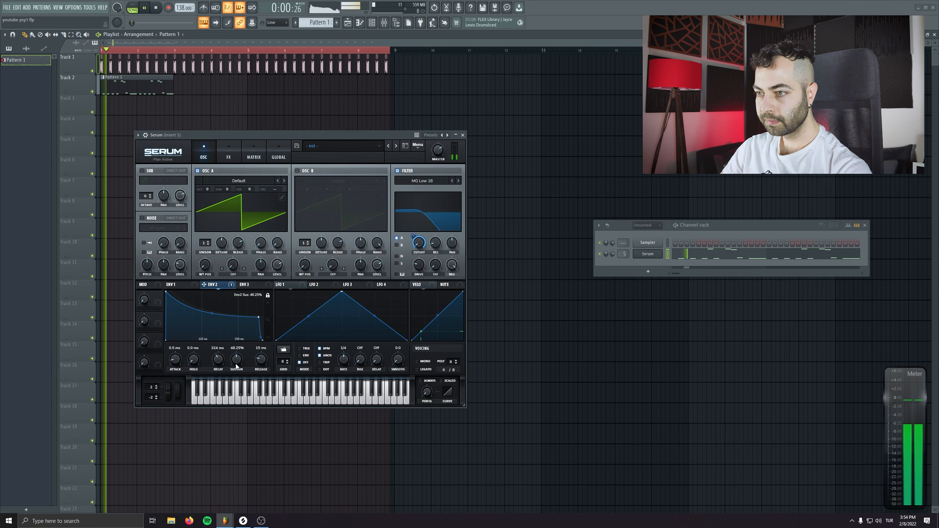
pyautogui.scroll(3, 236, 360)
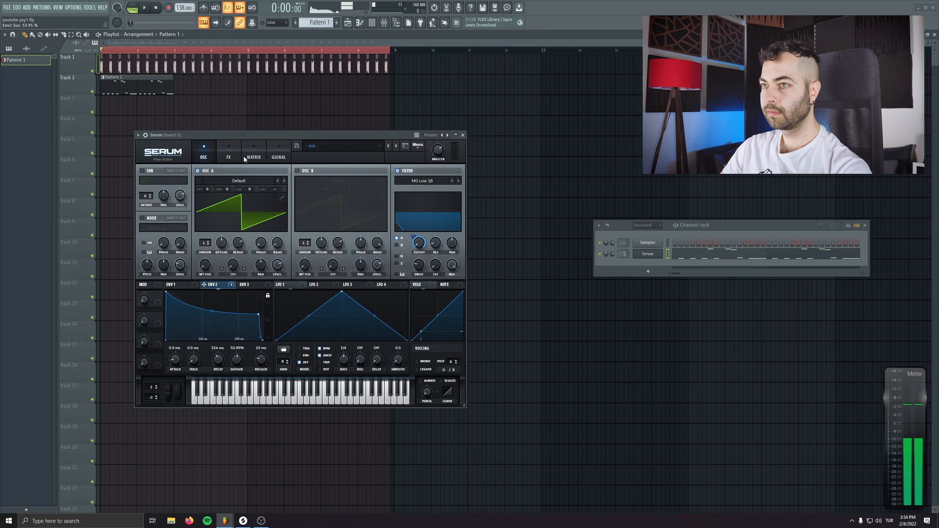
# - Duplicate the two-bar bass pattern into bars 3 and 4 of the piano roll and close the channel rack
pyautogui.press('F7')
pyautogui.hotkey('ctrl', 'a')
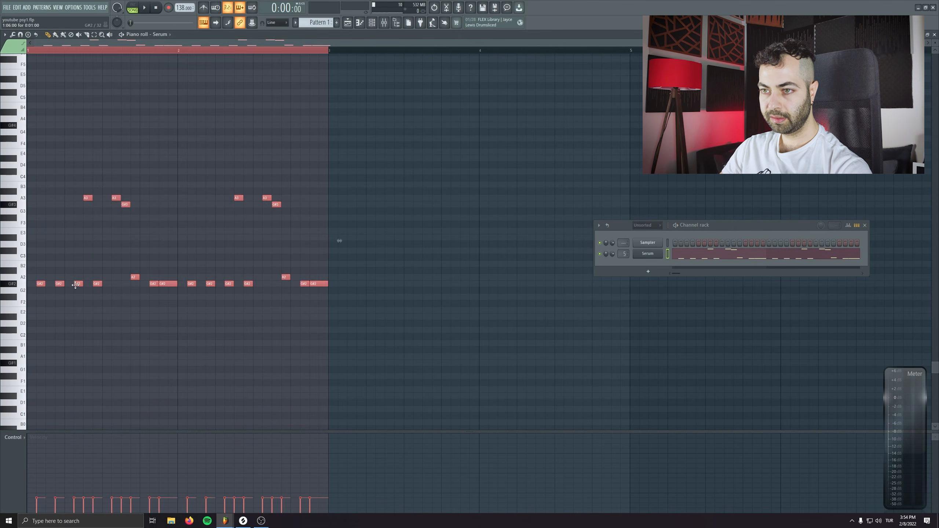
pyautogui.hotkey('ctrl', 'b')
pyautogui.moveTo(371, 283); pyautogui.dragTo(381, 282)
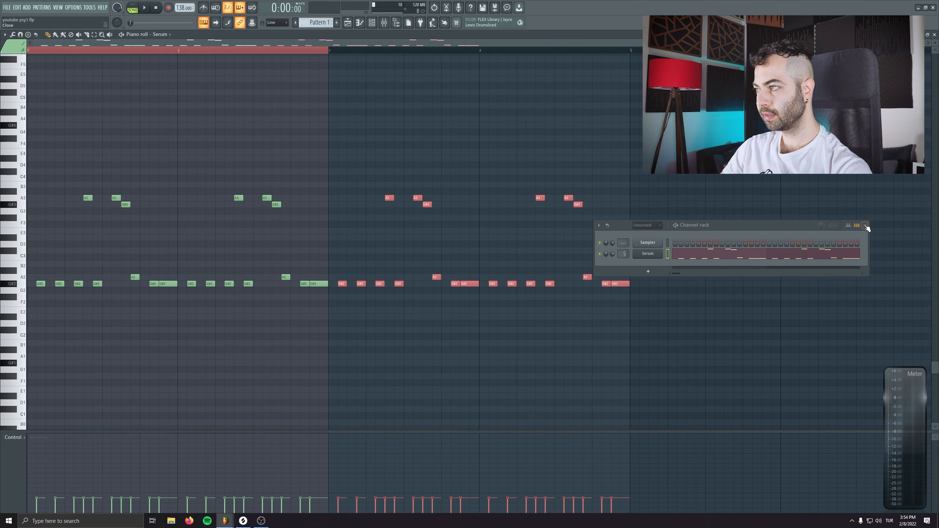
pyautogui.click(864, 225)
# - Play the extended pattern and delete the long G#2 note at the end of bar 2
pyautogui.moveTo(641, 240); pyautogui.dragTo(641, 195)
pyautogui.press('space')
pyautogui.click(710, 150)
pyautogui.rightClick(710, 149)
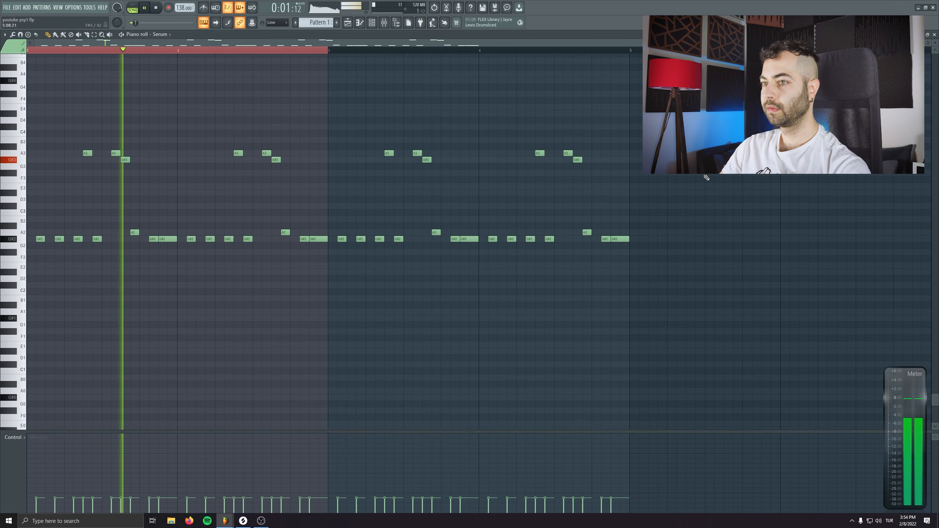
pyautogui.scroll(2, 338, 248)
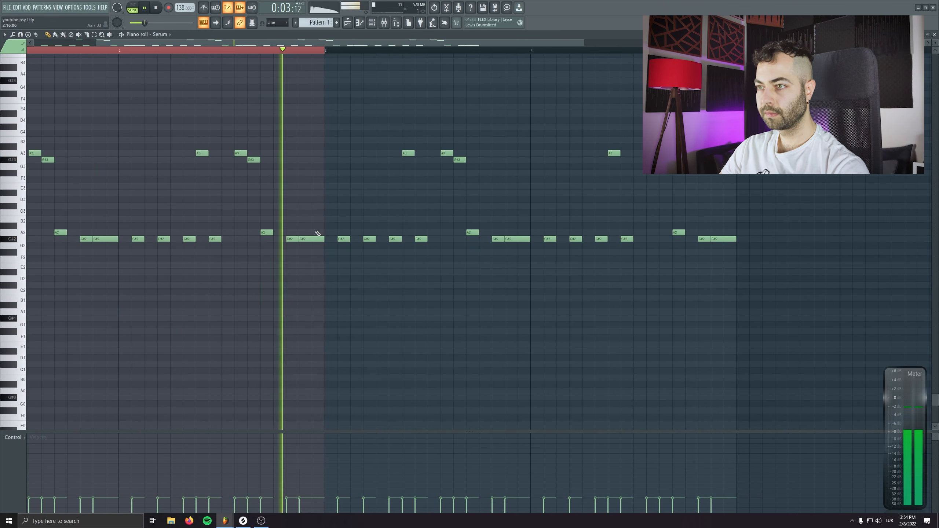
pyautogui.click(279, 246)
pyautogui.rightClick(279, 246)
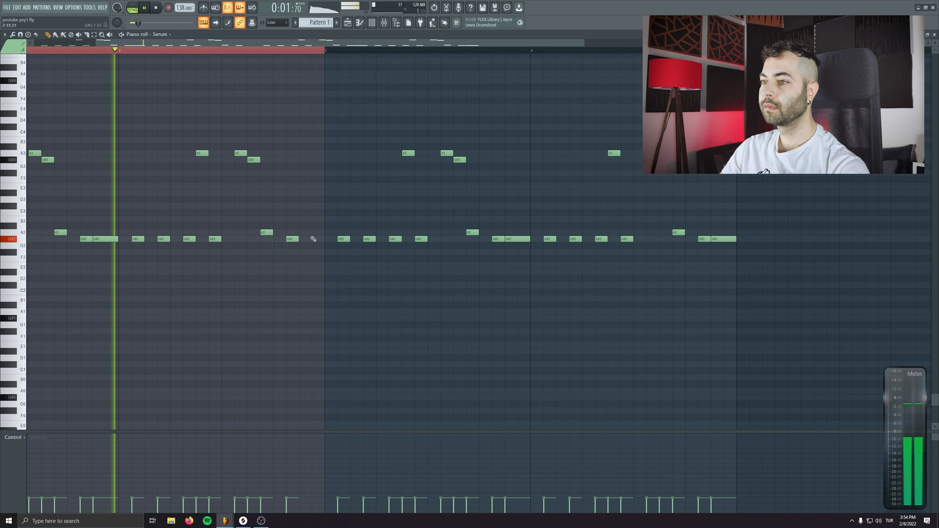
# - Try different positions and lengths for the G#2 note ending bar 2 during playback, settling on two steps from step 14
pyautogui.moveTo(292, 238)
pyautogui.mouseDown()
pyautogui.moveTo(280, 239)
pyautogui.moveTo(299, 238)
pyautogui.mouseUp()
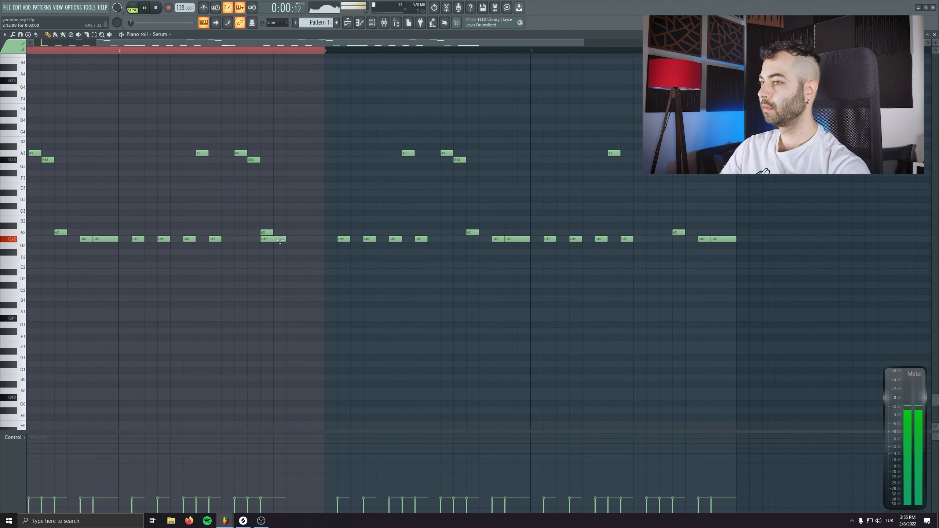
pyautogui.moveTo(297, 240)
pyautogui.mouseDown()
pyautogui.moveTo(285, 239)
pyautogui.moveTo(306, 241)
pyautogui.mouseUp()
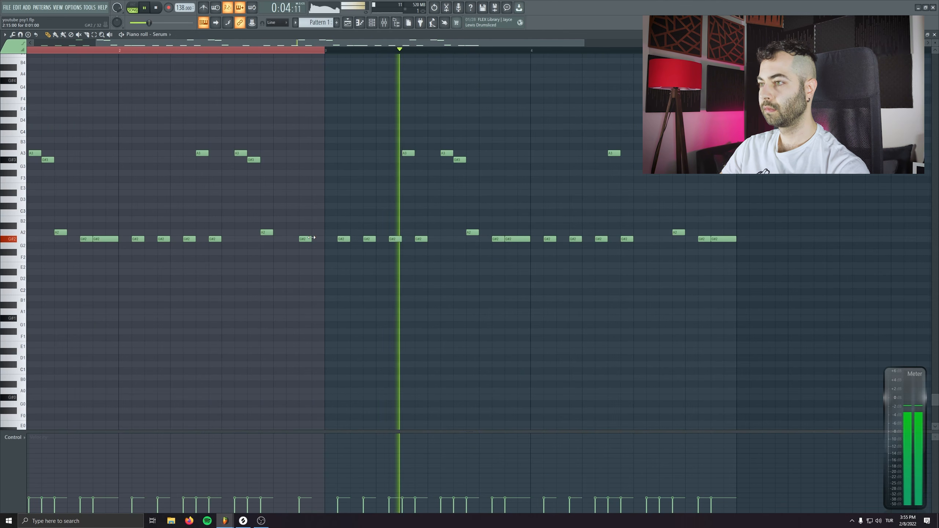
pyautogui.moveTo(527, 278); pyautogui.dragTo(310, 288)
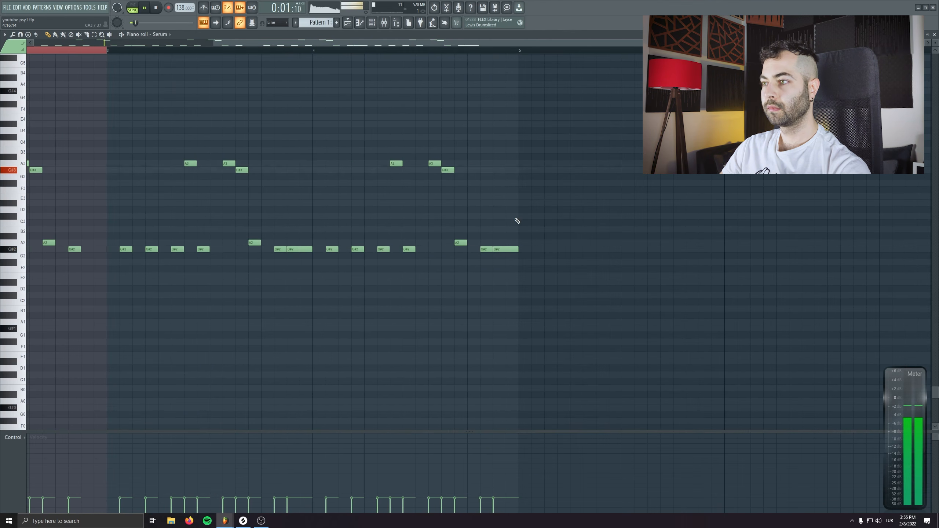
pyautogui.moveTo(486, 245); pyautogui.dragTo(603, 211)
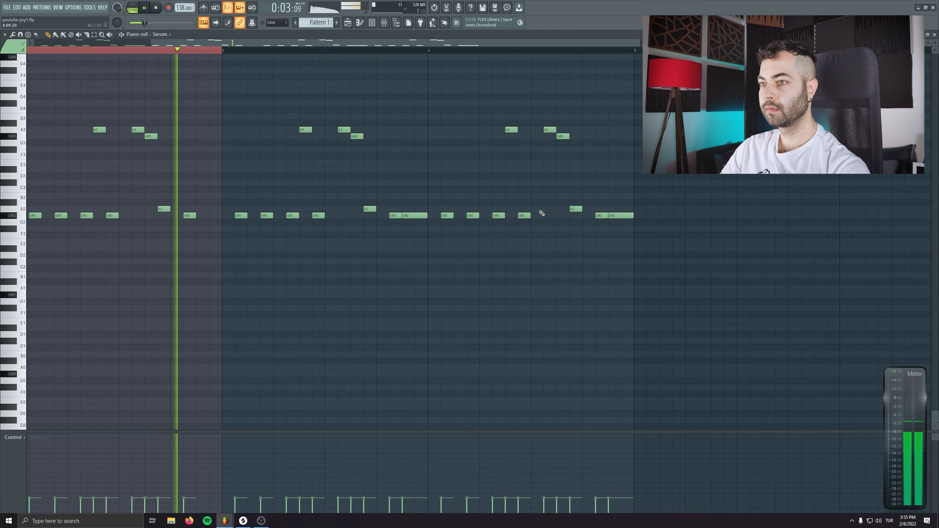
pyautogui.press('space')
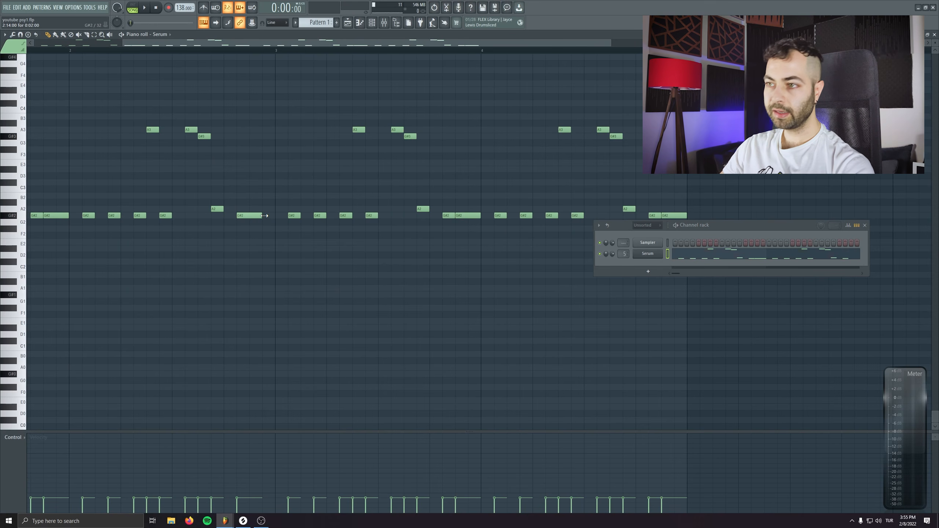
# - Enable Serum's compressor effect in multiband mode and adjust its threshold to -6.7 dB while the pattern plays
pyautogui.click(657, 256)
pyautogui.click(228, 157)
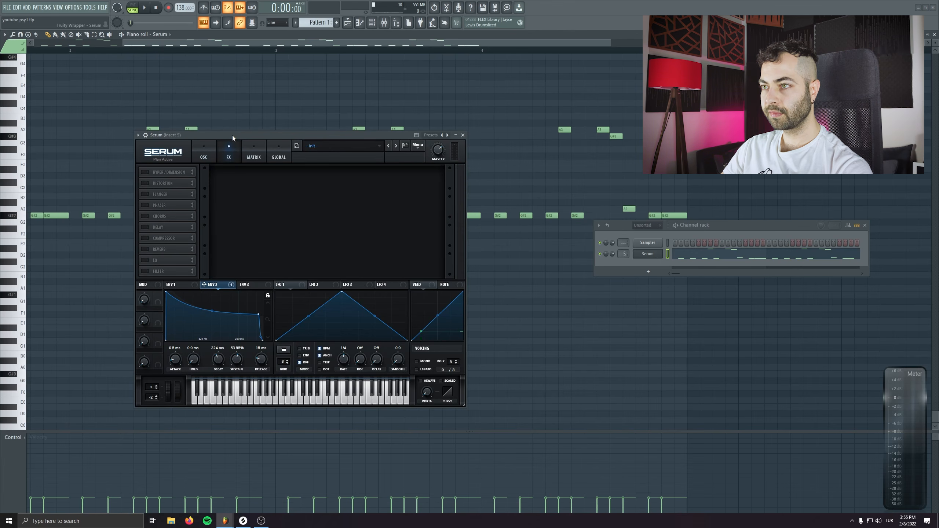
pyautogui.moveTo(232, 135); pyautogui.dragTo(260, 139)
pyautogui.click(147, 241)
pyautogui.press('space')
pyautogui.moveTo(255, 179)
pyautogui.mouseDown()
pyautogui.moveTo(255, 195)
pyautogui.moveTo(251, 179)
pyautogui.mouseUp()
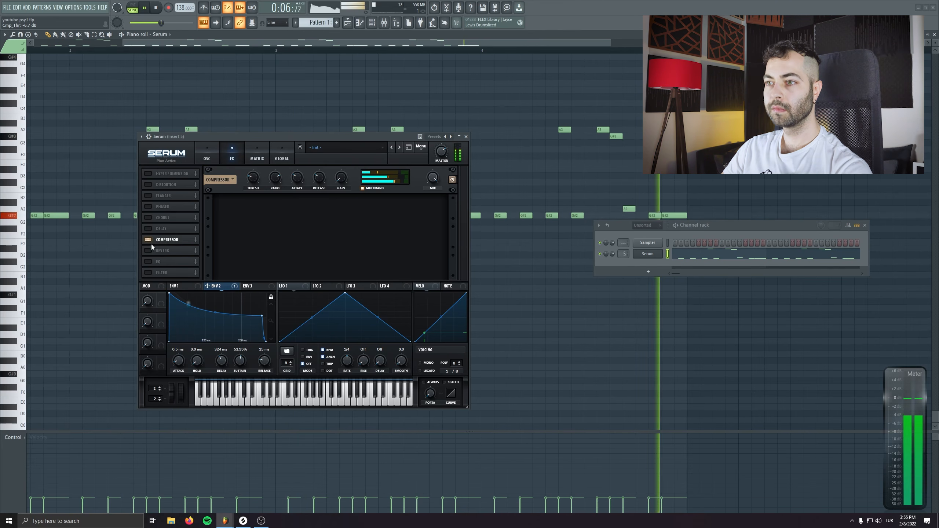
# - Enable Serum's distortion effect and place it after the compressor in the effects chain
pyautogui.press('space')
pyautogui.click(149, 184)
pyautogui.moveTo(156, 185); pyautogui.dragTo(158, 242)
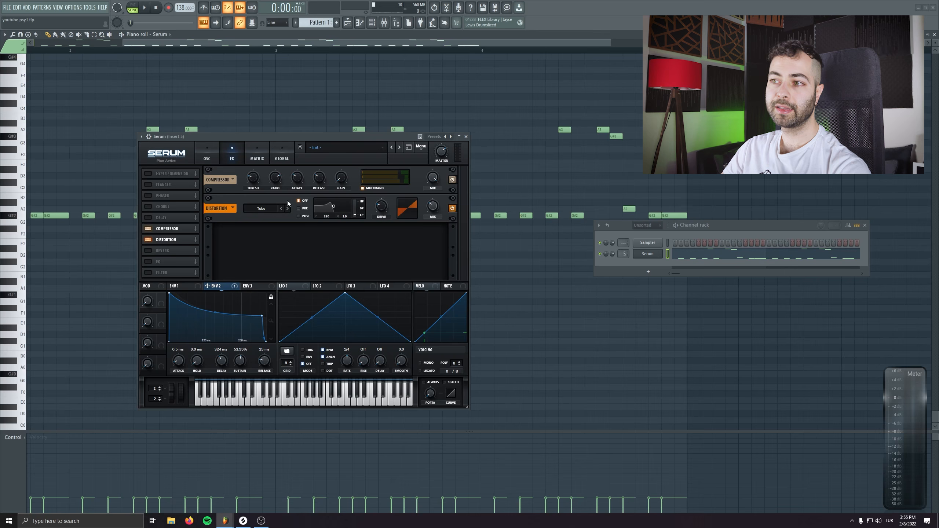
# - Audition Serum's distortion types during playback, including SoftClip, Diode 1, Diode 2 and Lin.Fold, and end on Downsample
pyautogui.press('space')
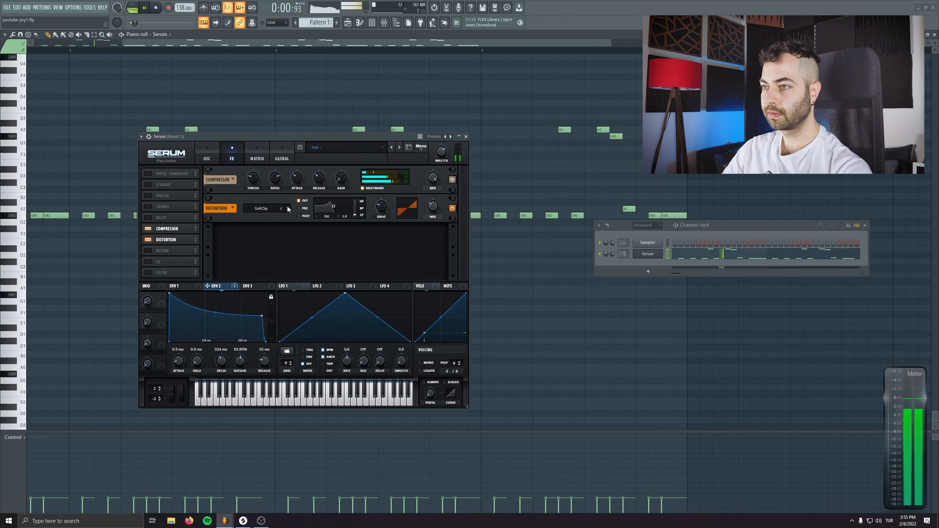
pyautogui.click(288, 208)
pyautogui.click(288, 208)
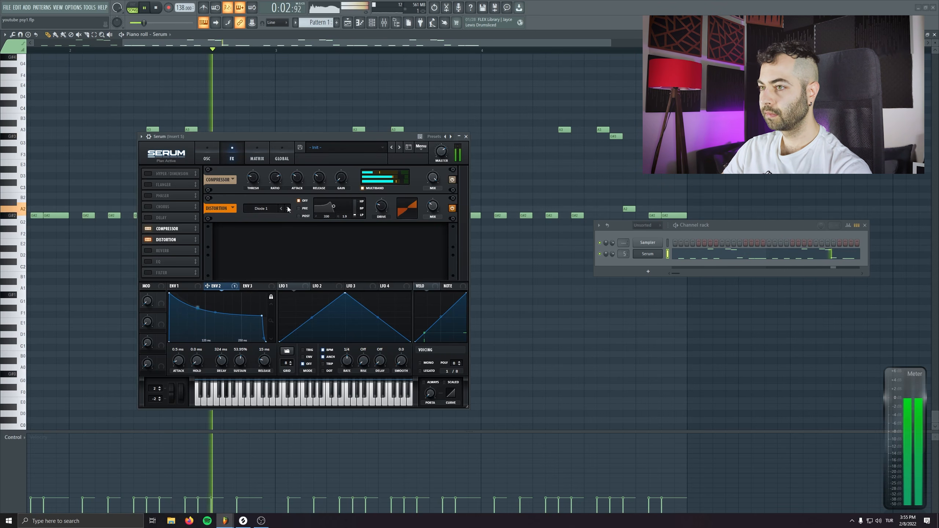
pyautogui.click(288, 208)
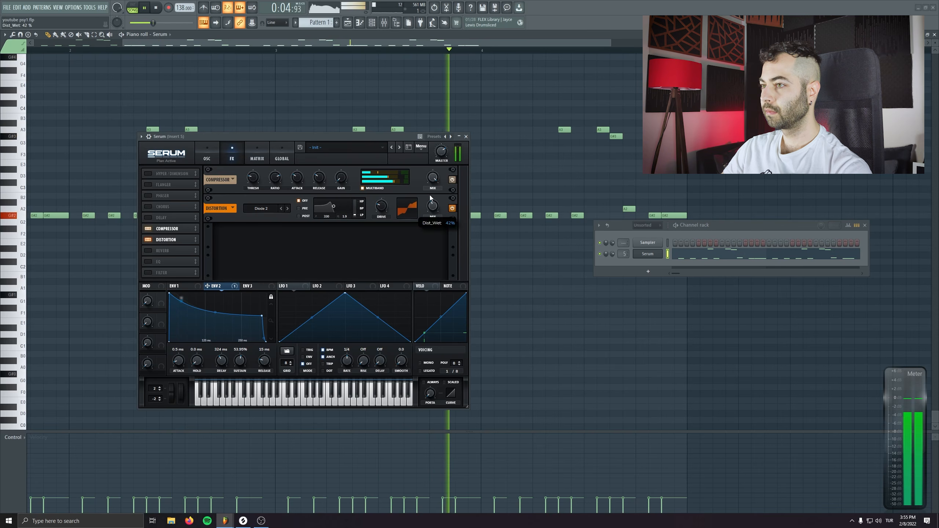
pyautogui.click(288, 209)
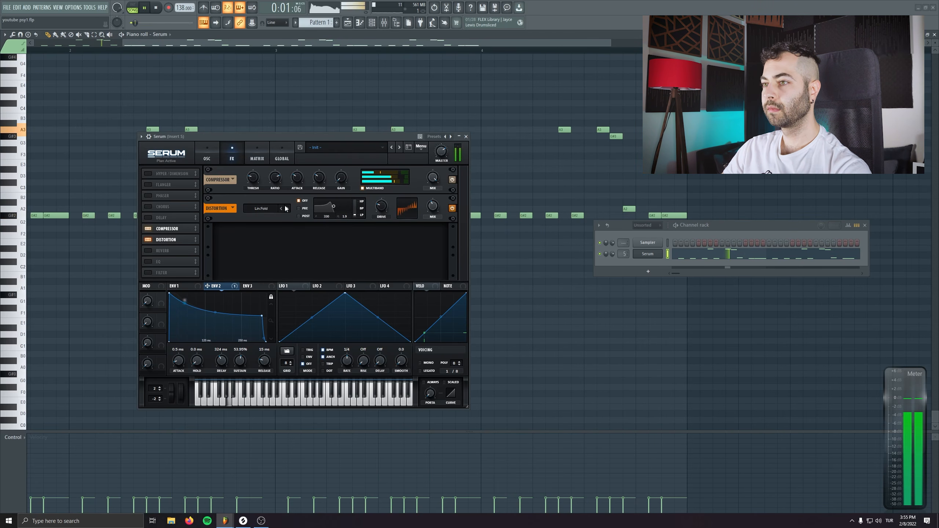
pyautogui.click(287, 209)
pyautogui.click(288, 209)
pyautogui.click(287, 209)
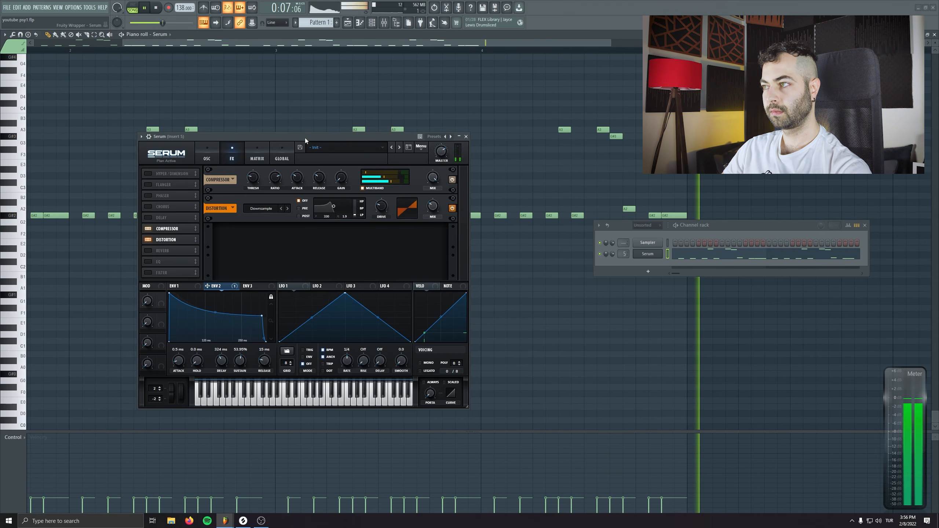
pyautogui.press('space')
pyautogui.click(466, 136)
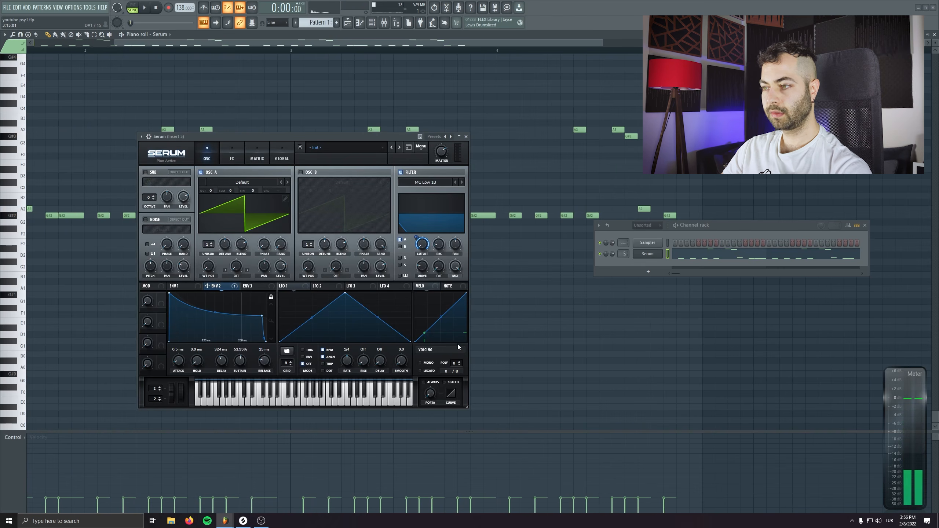
# - Close Serum and delete the G#2 notes that follow the last A2 in bars 2 and 4
pyautogui.click(465, 137)
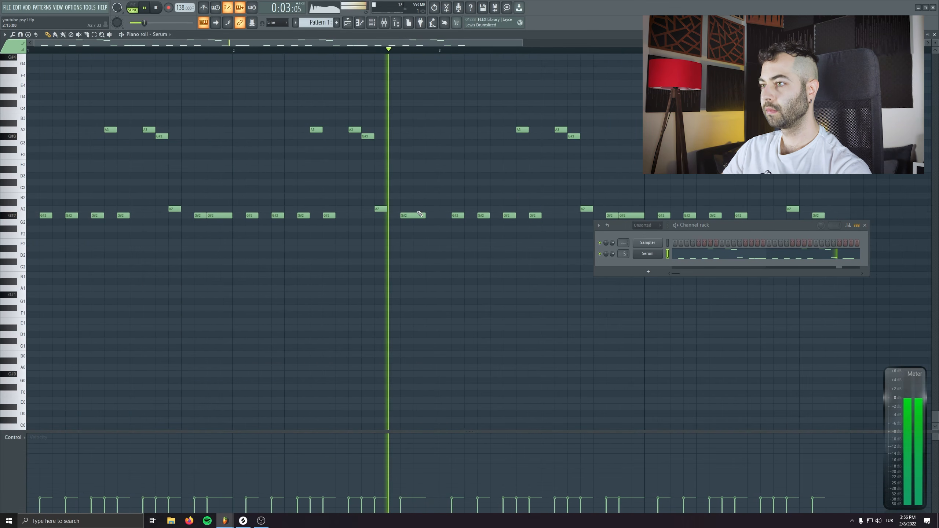
pyautogui.press('space')
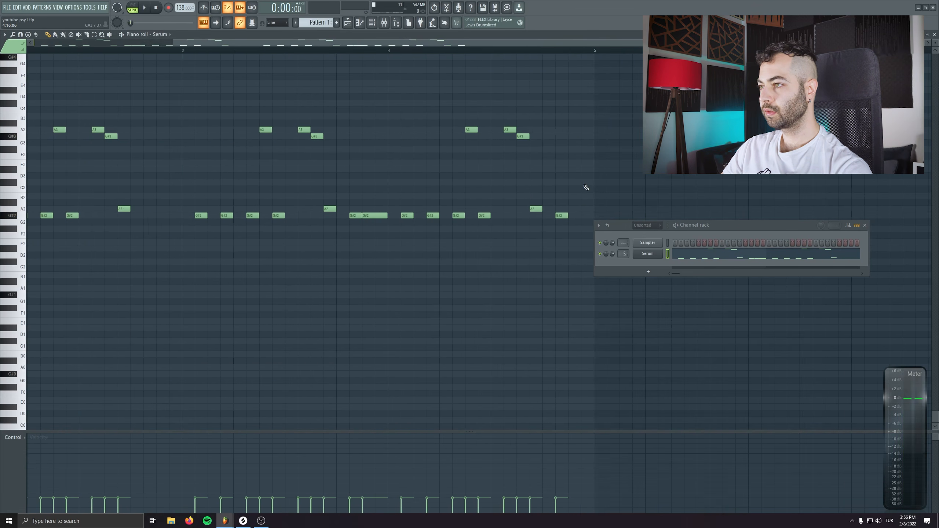
pyautogui.hscroll(-5, 561, 223)
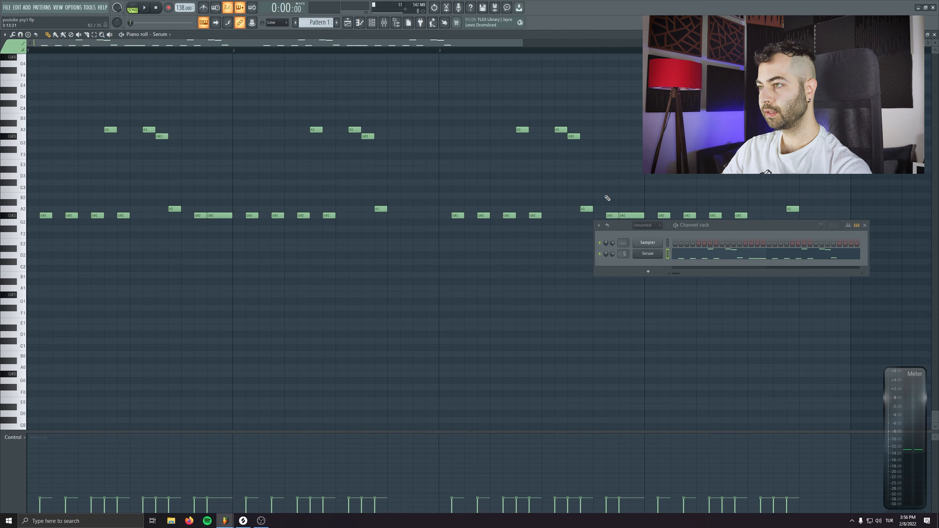
pyautogui.hscroll(2, 587, 212)
# - Clone the Serum channel and set Envelope 2's attack in the copy to about 218 ms
pyautogui.rightClick(653, 254)
pyautogui.click(684, 317)
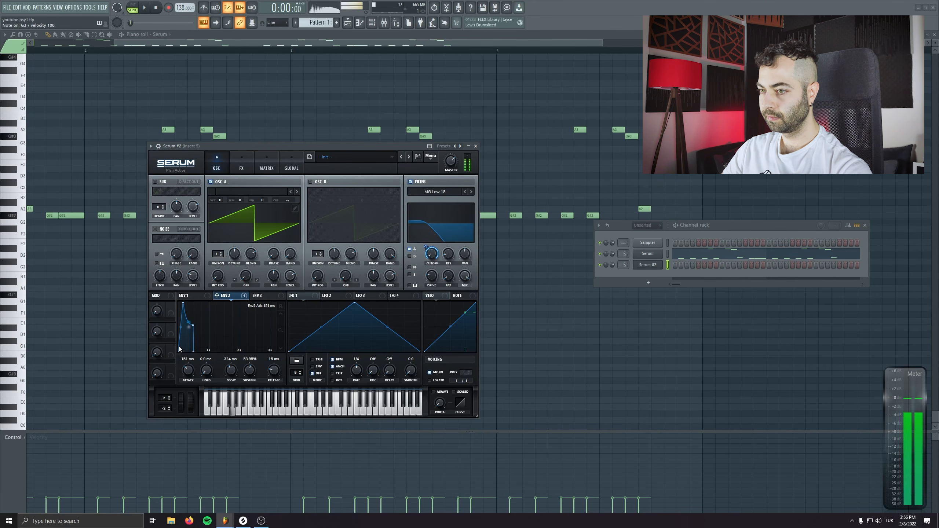
pyautogui.press('b')
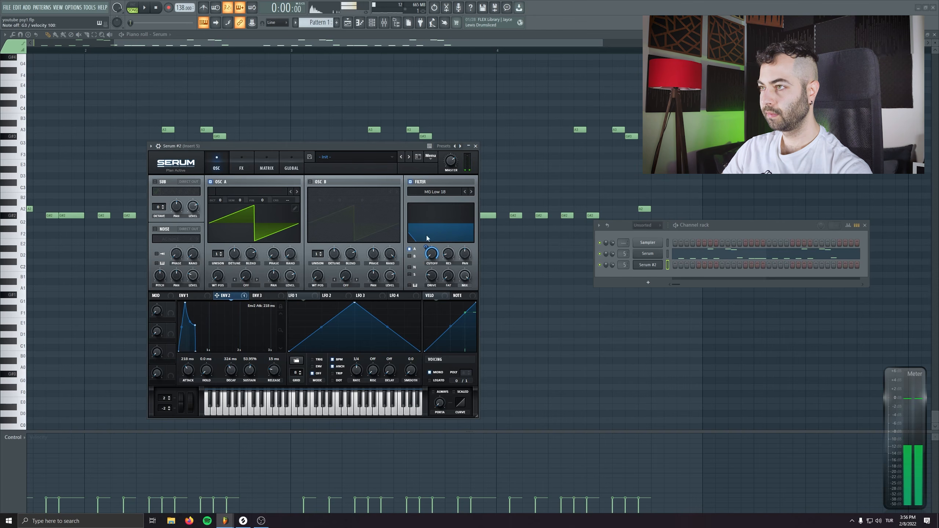
pyautogui.click(475, 146)
# - Draw a two-step G#2 note at the end of bar 2 in Serum #2's piano roll and play the pattern
pyautogui.click(667, 265)
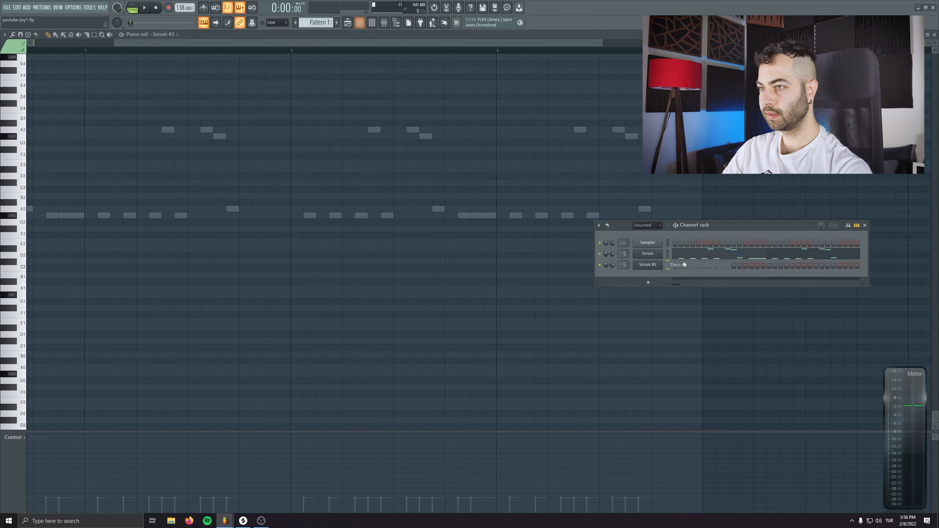
pyautogui.click(278, 216)
pyautogui.press('space')
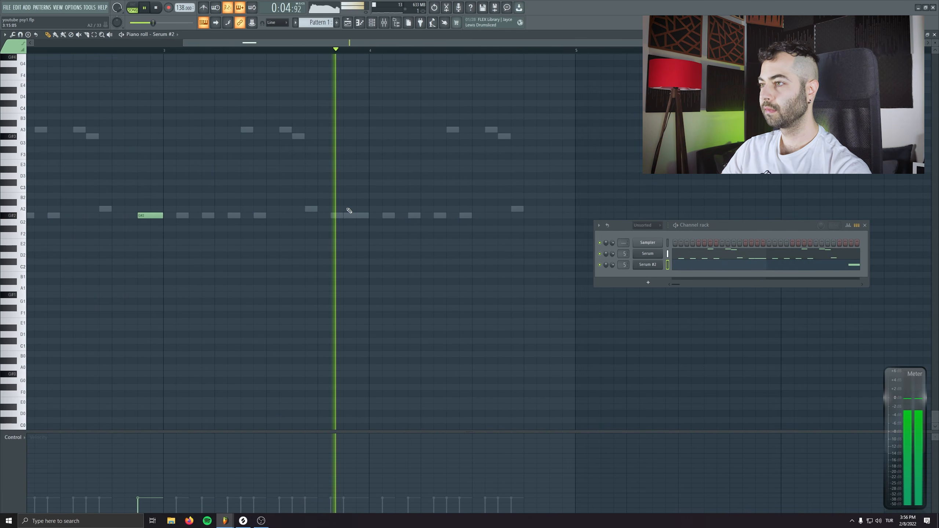
# - Add a short G#2 note near the end of bar 4 in the original Serum's piano roll and play it
pyautogui.click(668, 254)
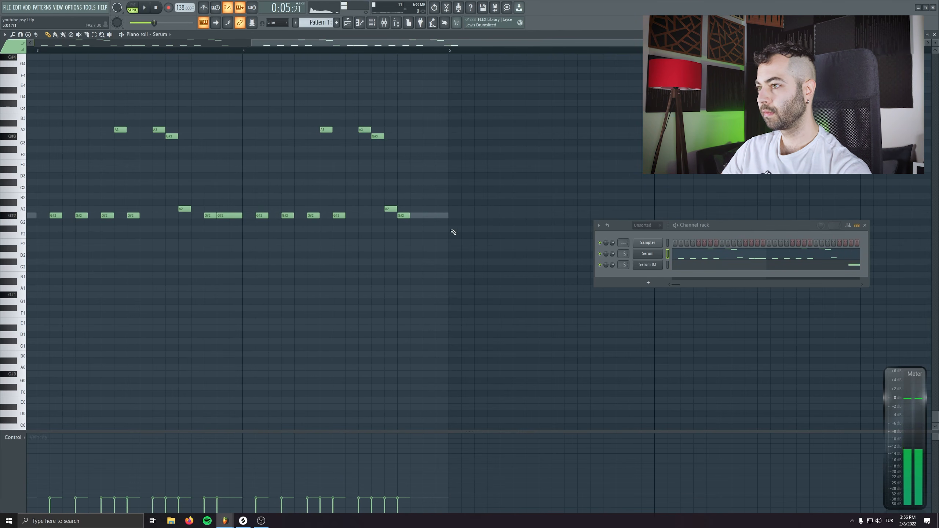
pyautogui.click(425, 215)
pyautogui.press('space')
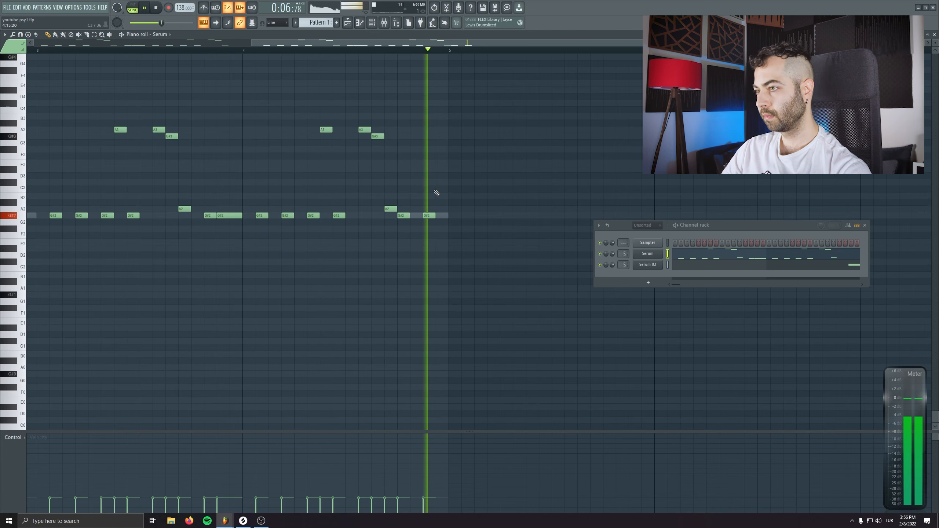
# - Try Serum #2's long G#2 note at the end of bar 4 one octave higher and listen to it
pyautogui.click(667, 265)
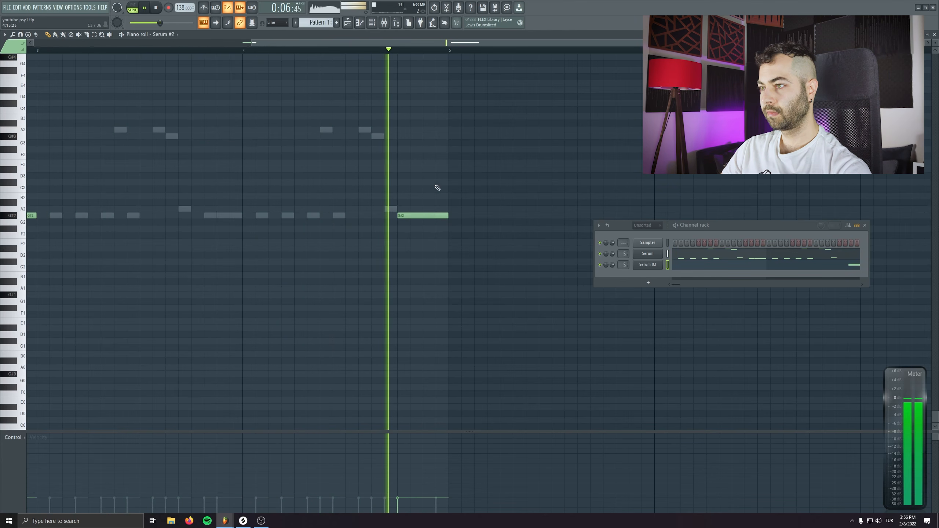
pyautogui.press('space')
pyautogui.hotkey('ctrl', 'a')
pyautogui.press('space')
pyautogui.hotkey('ctrl', 'Down')
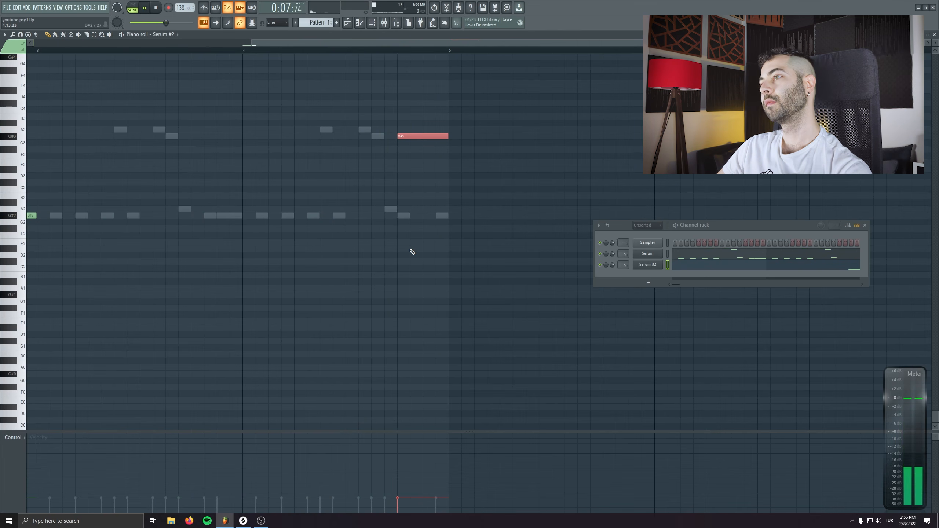
pyautogui.press('space')
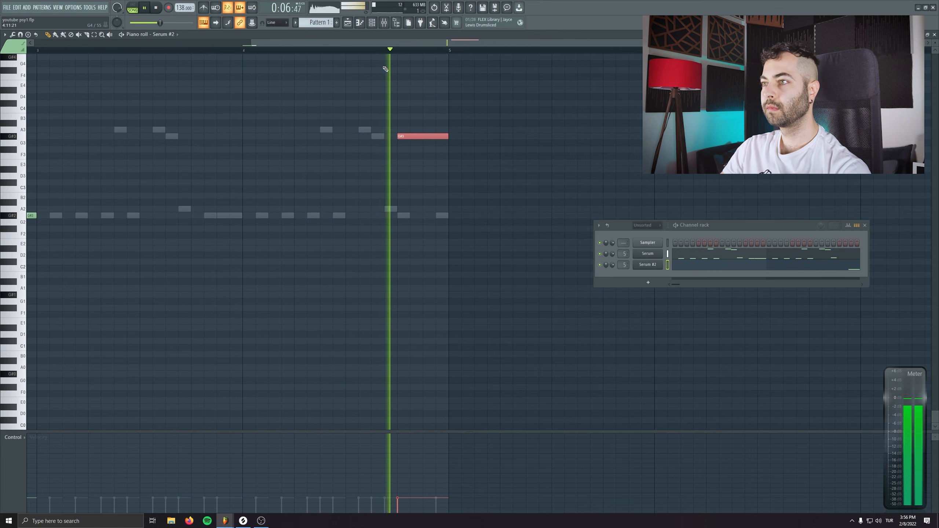
pyautogui.press('space')
pyautogui.press('space')
# - Shorten Serum #2's note at the end of bar 4 to three steps and return it to G#2
pyautogui.moveTo(447, 136); pyautogui.dragTo(434, 137)
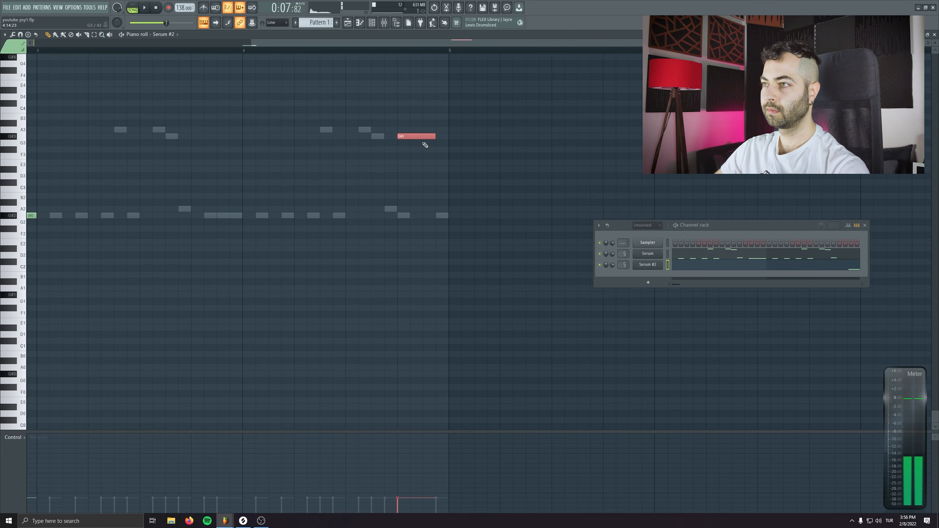
pyautogui.press('space')
pyautogui.press('space')
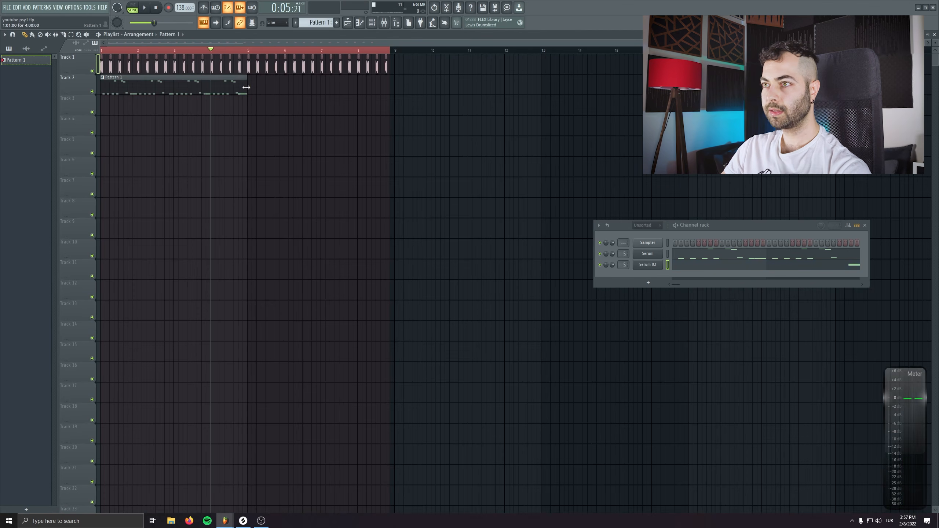
# - Place a second Pattern 1 clip at bar 5 of track 2 and combine both clips into the eight-bar Pattern 2
pyautogui.rightClick(529, 144)
pyautogui.doubleClick(157, 49)
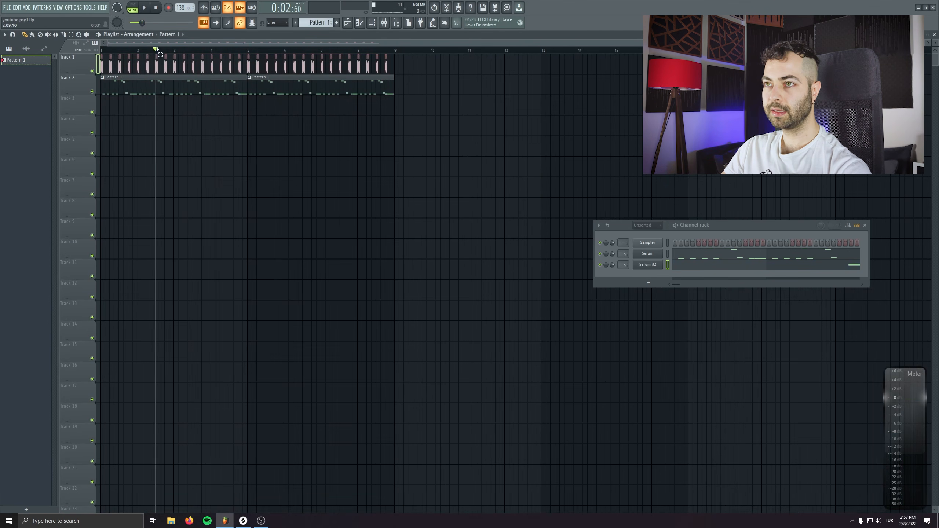
pyautogui.press('space')
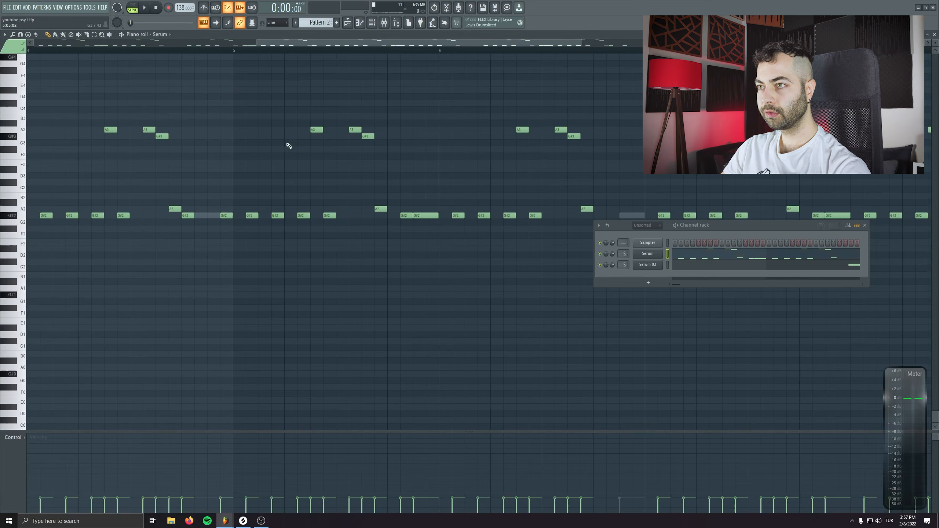
# - Compare the Serum #2 and Serum notes across all eight bars of Pattern 2 and play the pattern
pyautogui.scroll(-4, 401, 290)
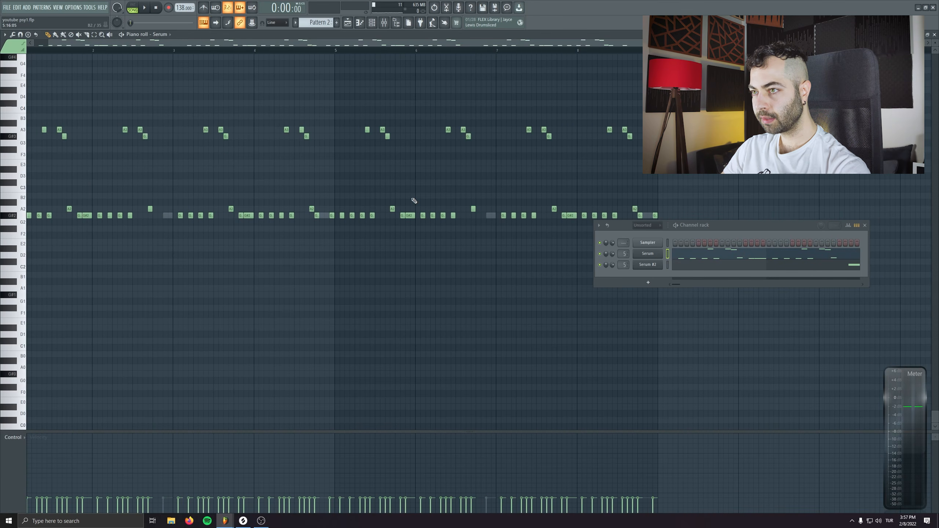
pyautogui.click(684, 264)
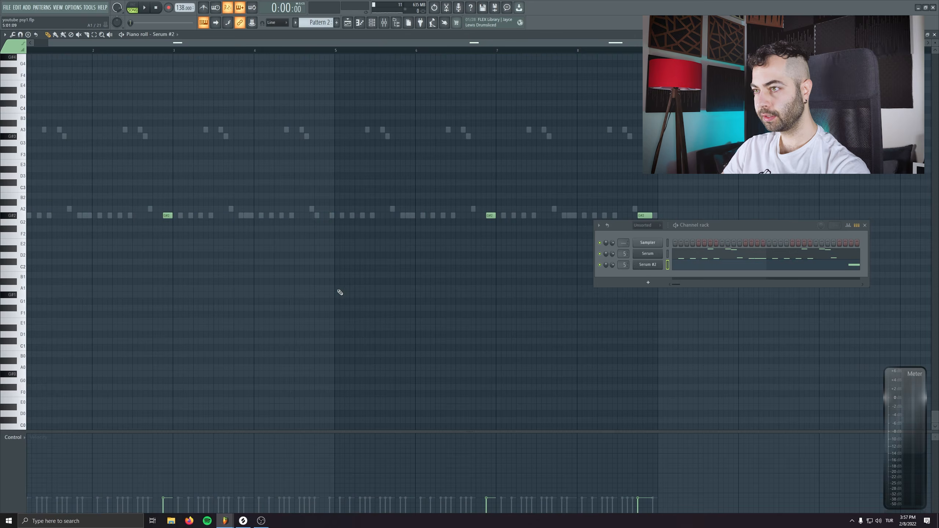
pyautogui.click(713, 255)
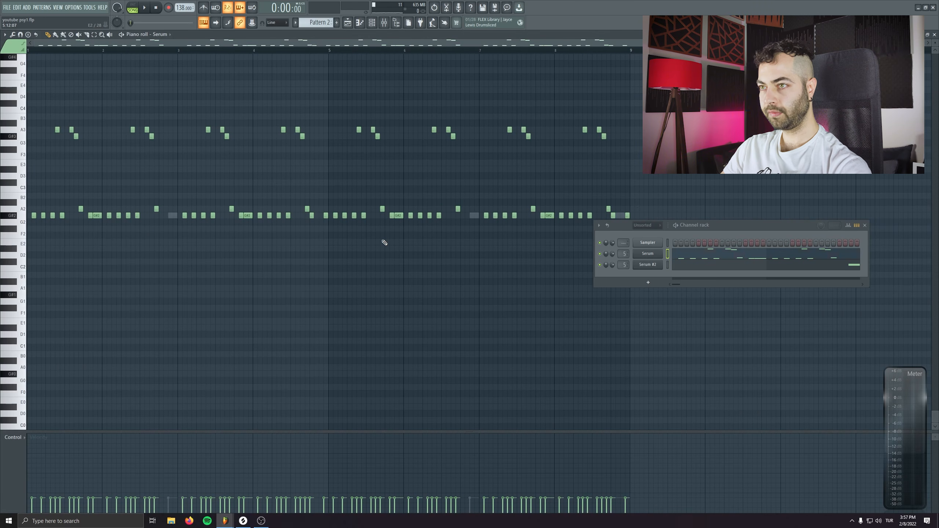
pyautogui.press('space')
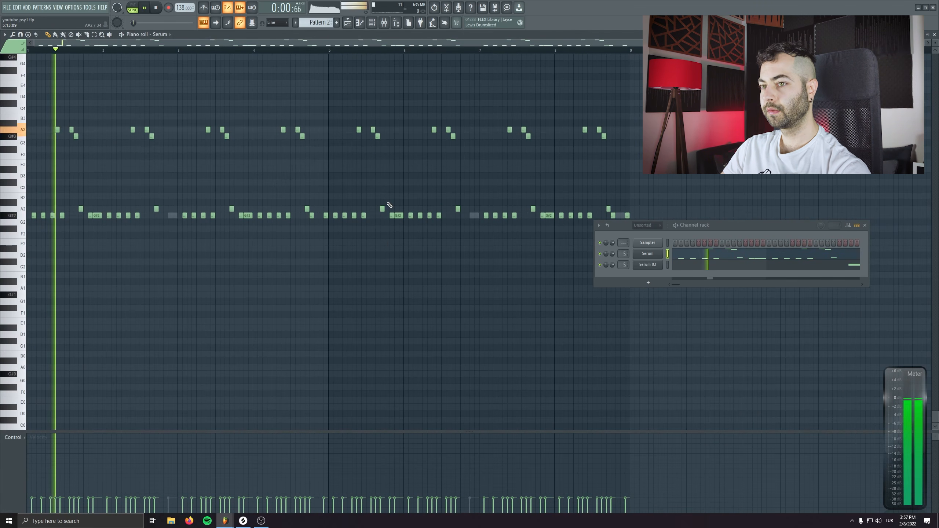
# - Raise the original Serum's Env 2 modulation amount on the filter cutoff to 90 while the pattern plays
pyautogui.click(647, 254)
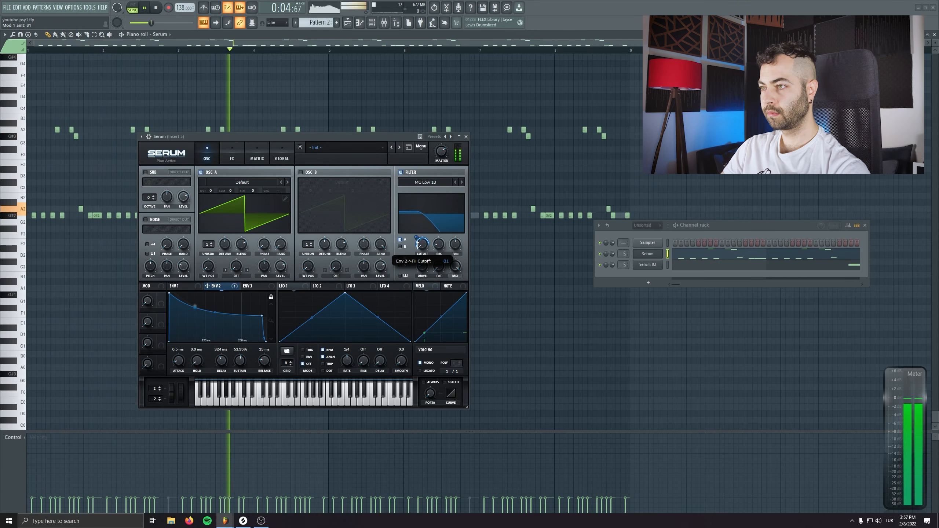
pyautogui.moveTo(418, 244); pyautogui.dragTo(414, 237)
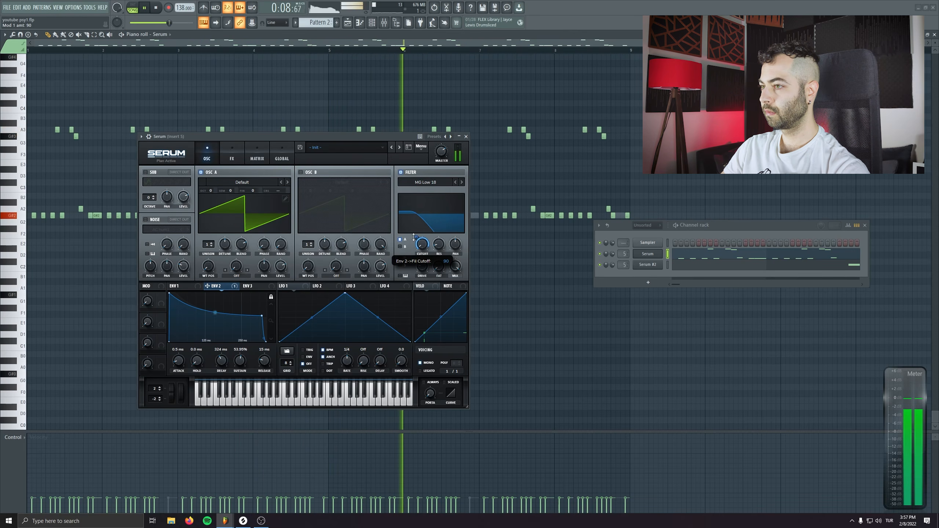
pyautogui.press('Escape')
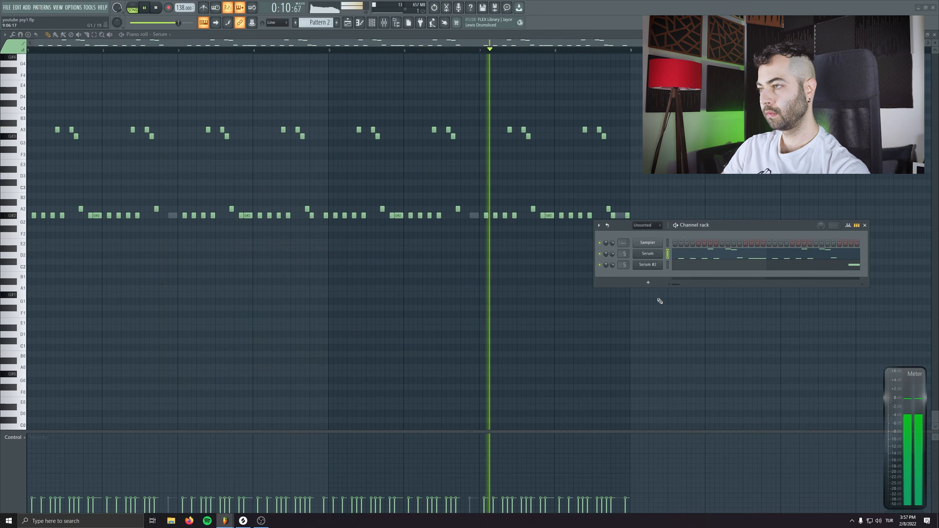
# - Move the first two G#2 notes of bar 8 in the original Serum to A3 and G#3 and play them
pyautogui.scroll(4, 435, 237)
pyautogui.press('space')
pyautogui.scroll(3, 417, 287)
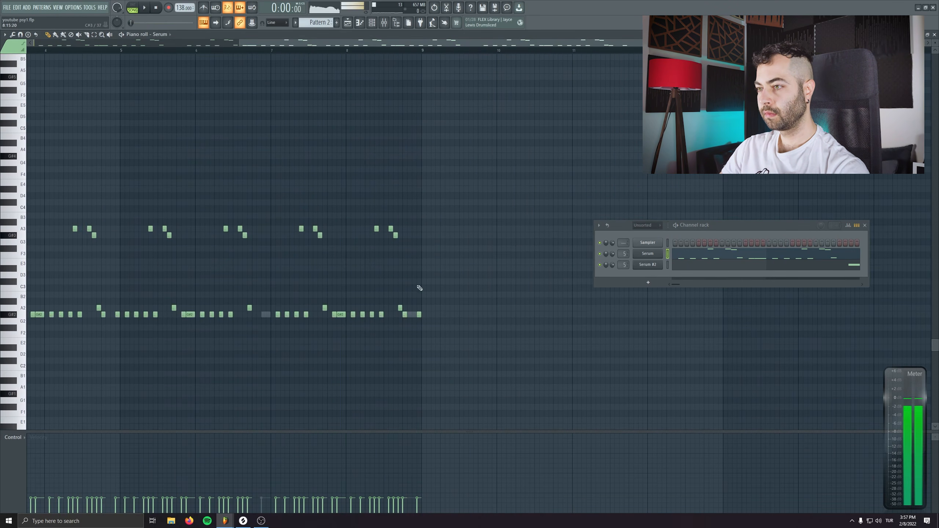
pyautogui.scroll(2, 324, 255)
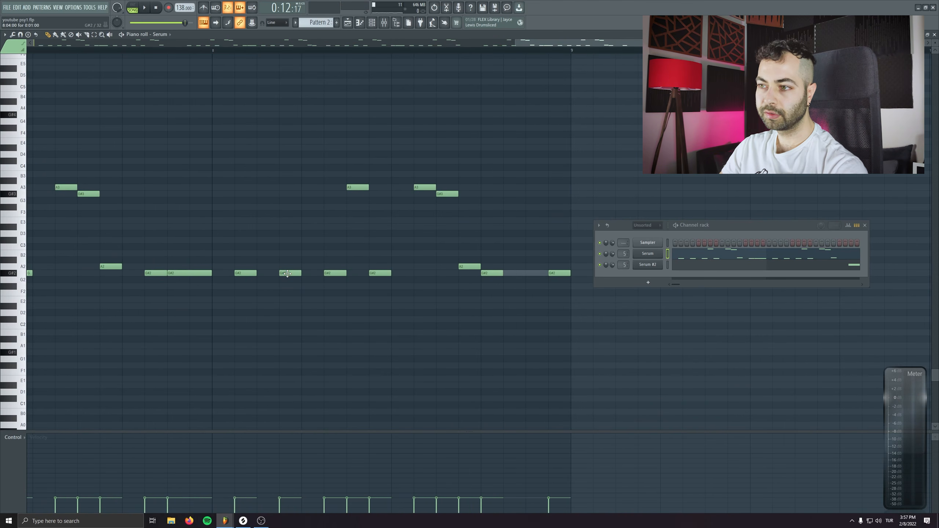
pyautogui.press('space')
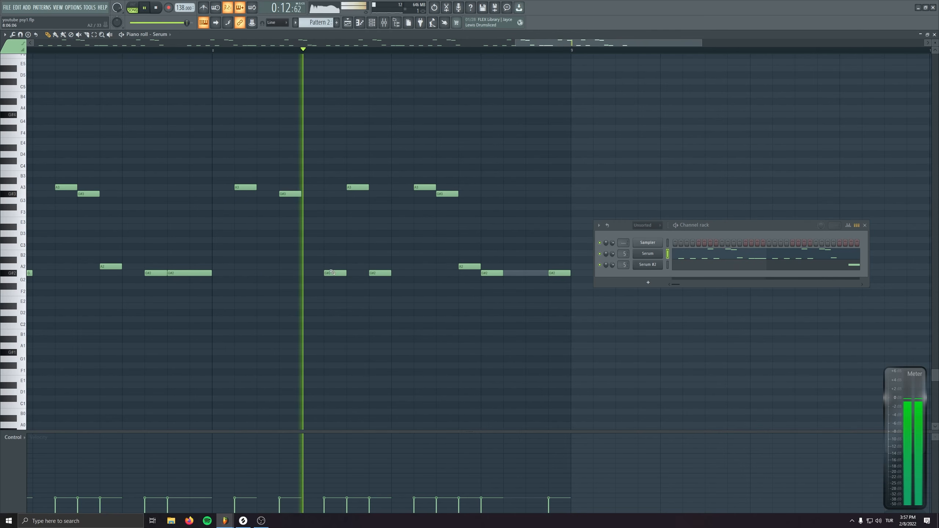
# - Move bar 8's third and fourth Serum notes to D#3 and B2, and lower its following A3 and G#3 notes to G#2
pyautogui.press('space')
pyautogui.moveTo(353, 188); pyautogui.dragTo(355, 254)
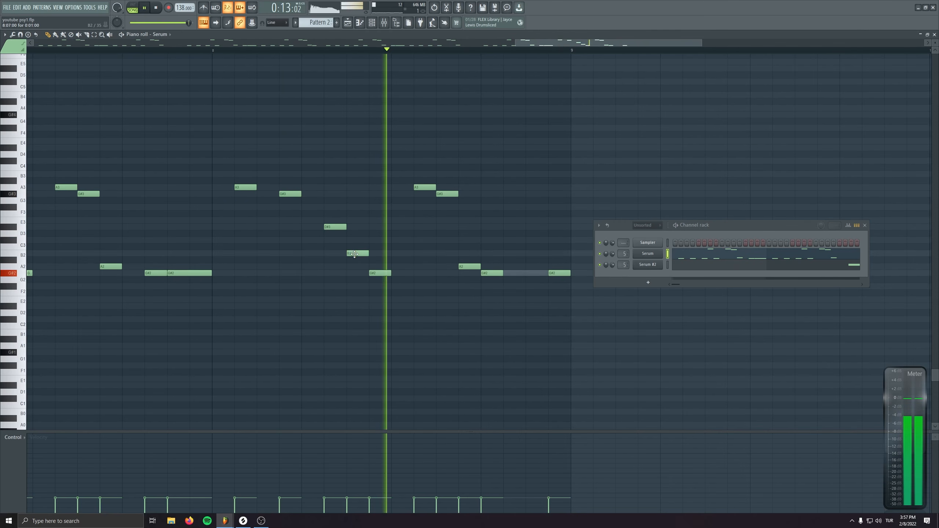
pyautogui.press('space')
pyautogui.press('space')
pyautogui.press('space')
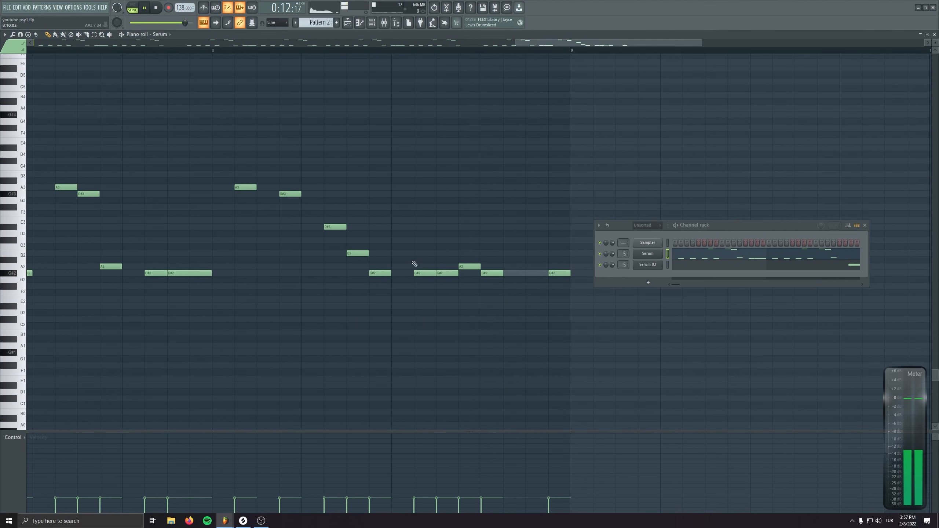
# - Set bar 8's second, third and fourth Serum notes to F#2, A2 and G#2, and delete the bar's last G#2 note
pyautogui.moveTo(289, 218); pyautogui.dragTo(296, 289)
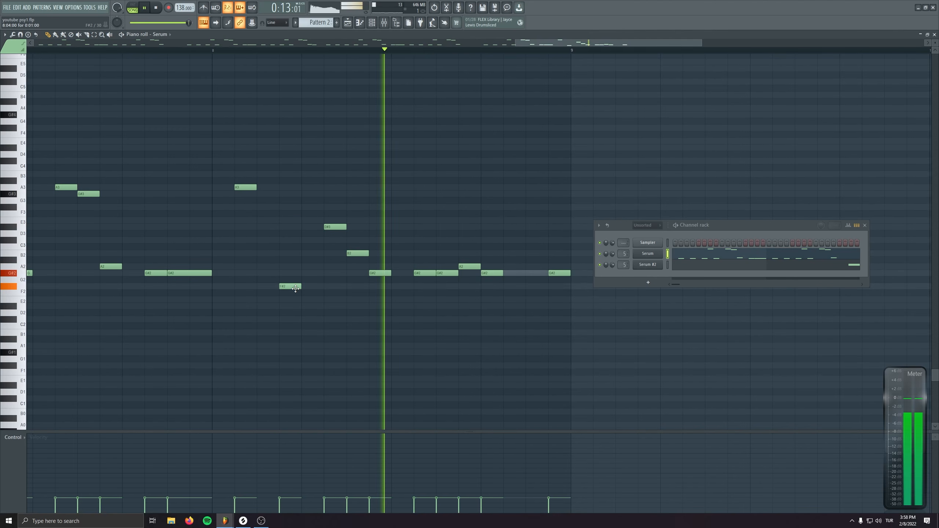
pyautogui.moveTo(334, 227); pyautogui.dragTo(352, 280)
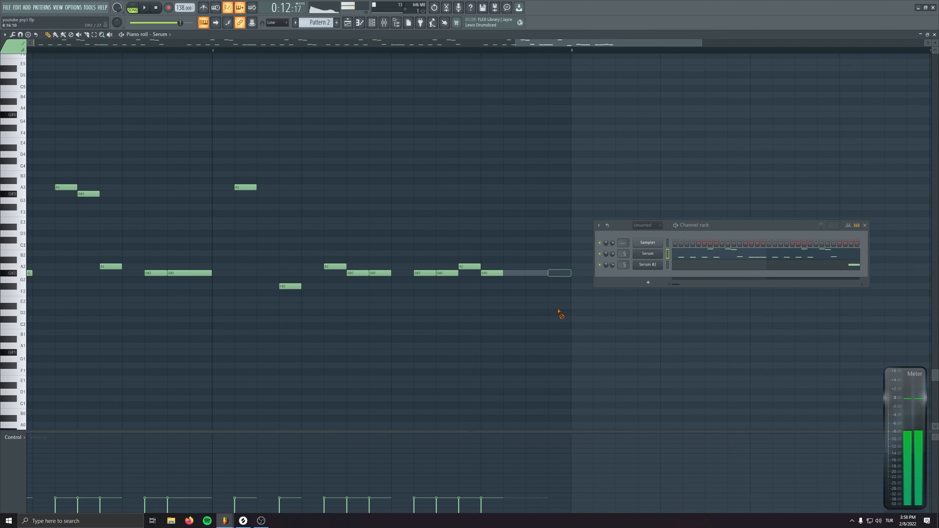
# - Shift Serum #2's final G#2 note to the end of bar 8 and make it two steps long
pyautogui.click(711, 266)
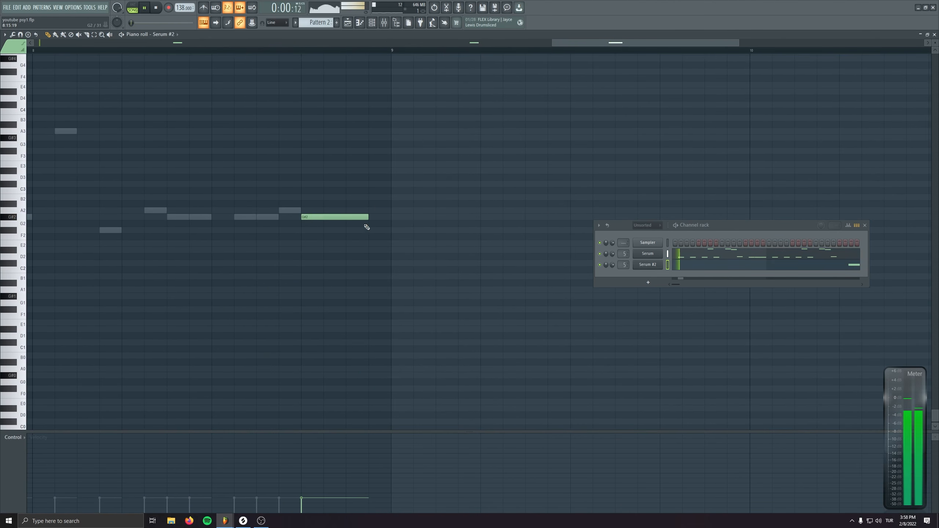
pyautogui.moveTo(360, 218); pyautogui.dragTo(389, 219)
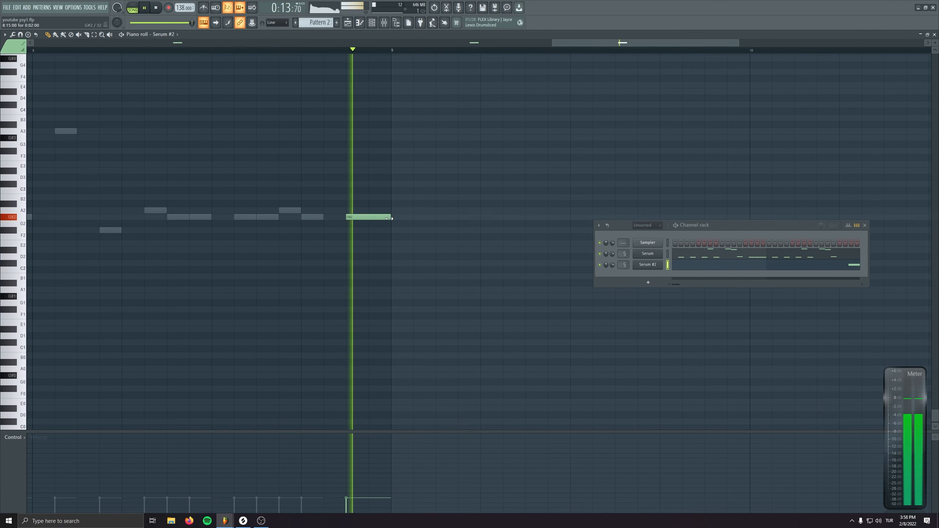
# - Return to the playlist, save the project and play the edited eight-bar pattern through
pyautogui.press('F5')
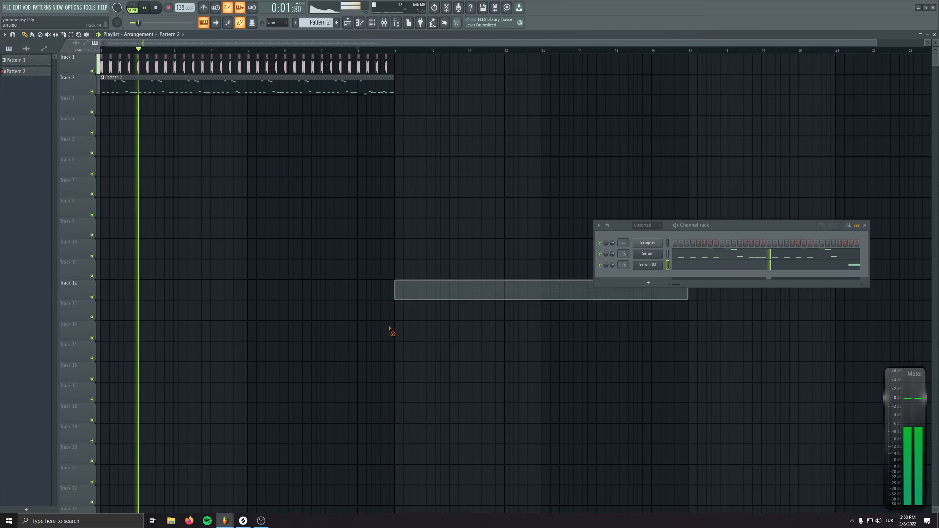
pyautogui.hotkey('ctrl', 's')
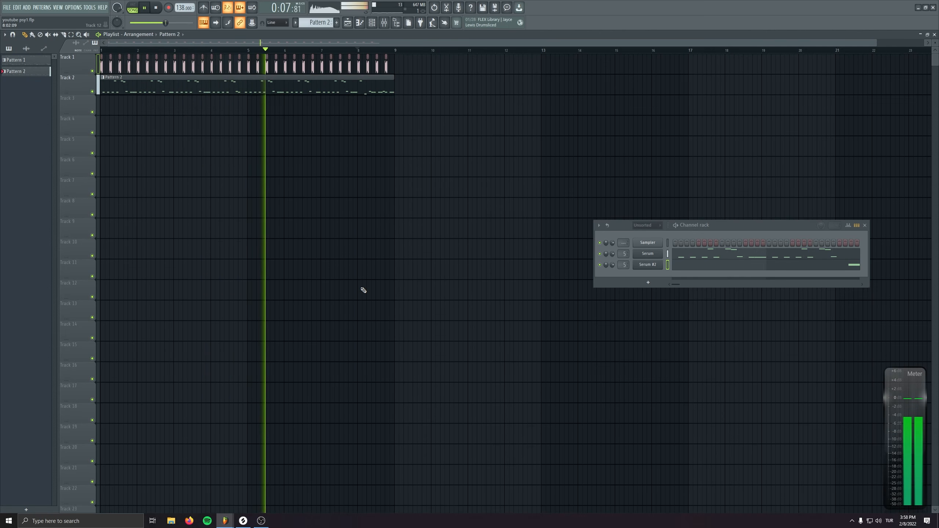
pyautogui.click(465, 270)
pyautogui.rightClick(468, 273)
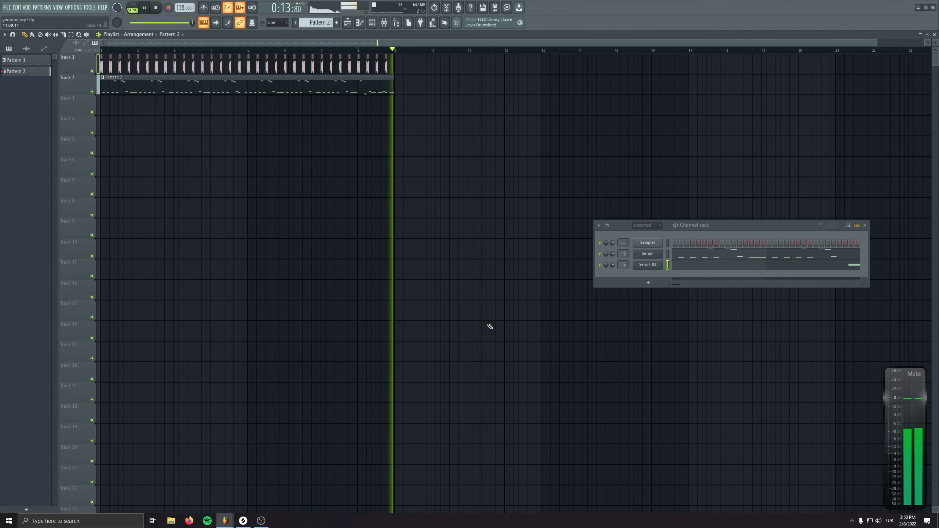
pyautogui.press('space')
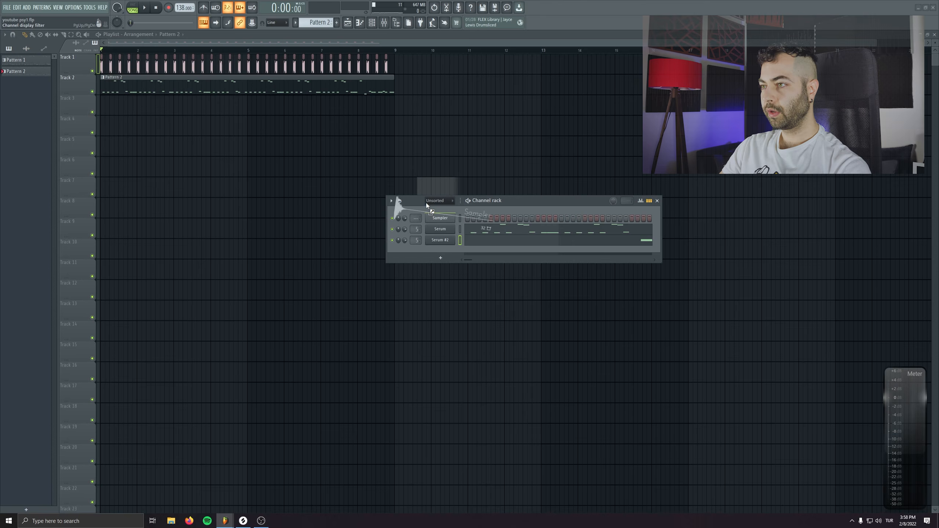
# - Create Pattern 3 with SAPT_Hat_06 on steps 3, 7, 11 and 15, and repeat it across eight bars of track 3
pyautogui.press('F4')
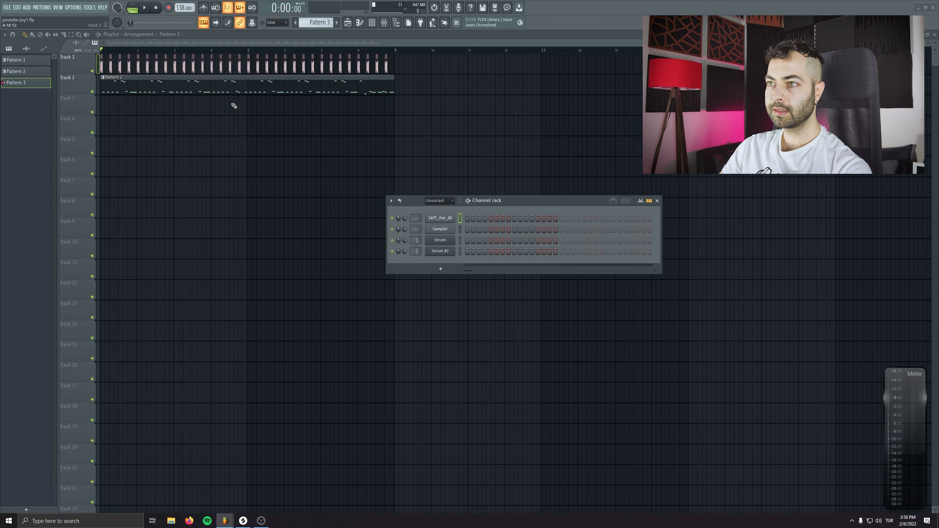
pyautogui.moveTo(183, 104); pyautogui.dragTo(105, 103)
pyautogui.click(479, 218)
pyautogui.click(502, 218)
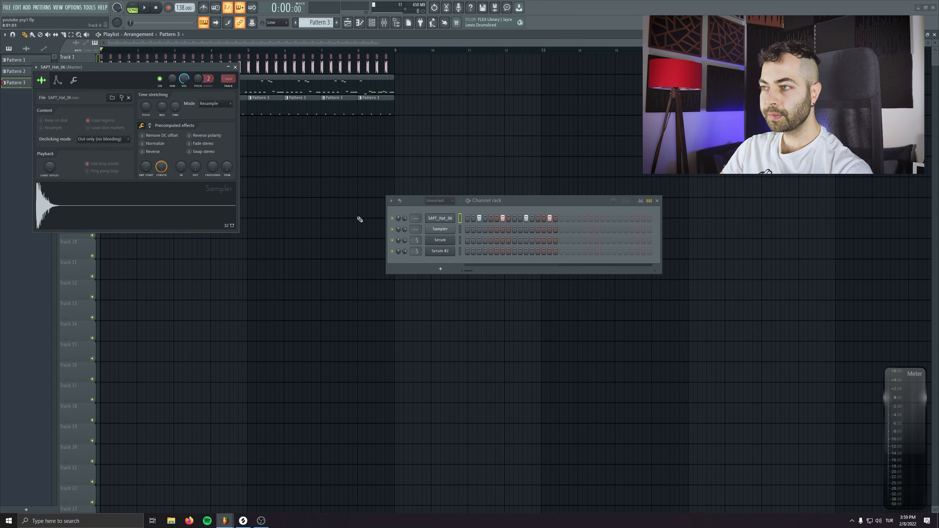
# - Add C5 notes on the four beats of the SAPT_Hat_06 pattern and give them a lower velocity than the offbeat hits
pyautogui.rightClick(443, 219)
pyautogui.click(470, 218)
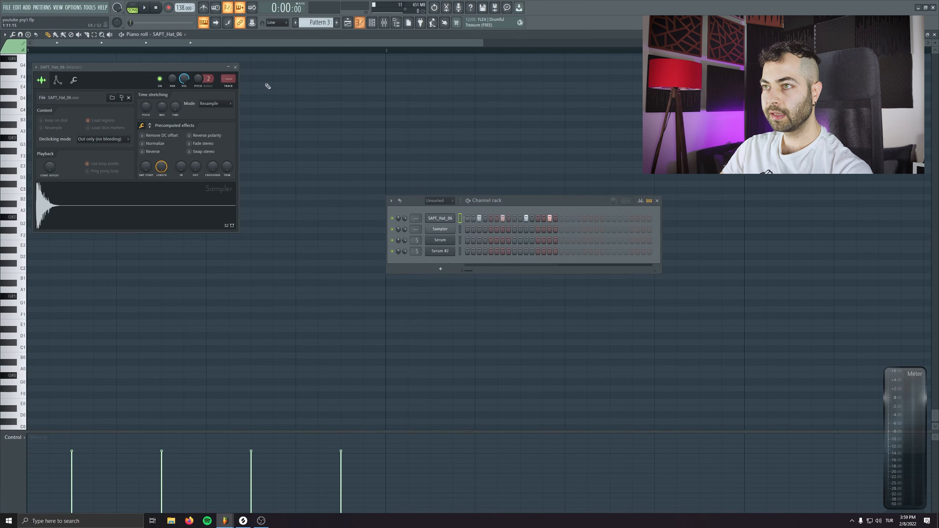
pyautogui.click(237, 69)
pyautogui.scroll(6, 248, 162)
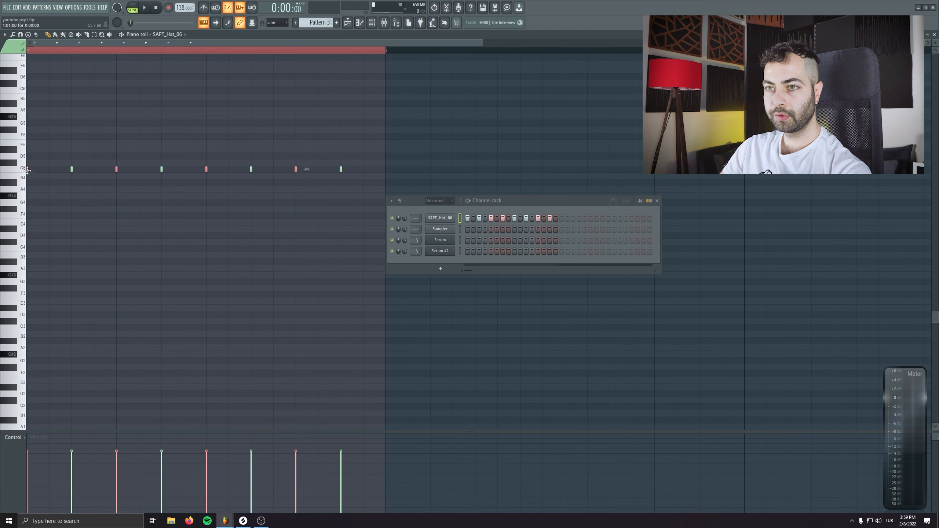
pyautogui.scroll(-4, 28, 171)
pyautogui.scroll(2, 34, 146)
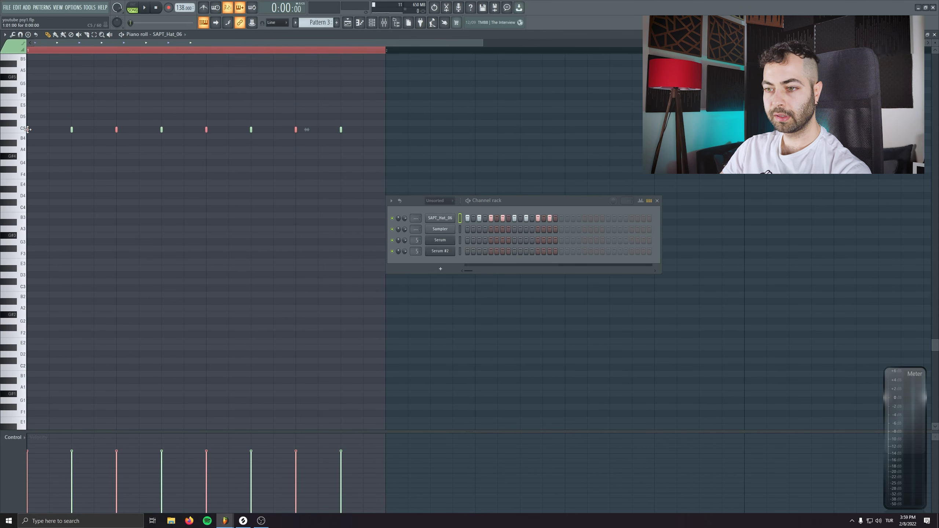
pyautogui.press('space')
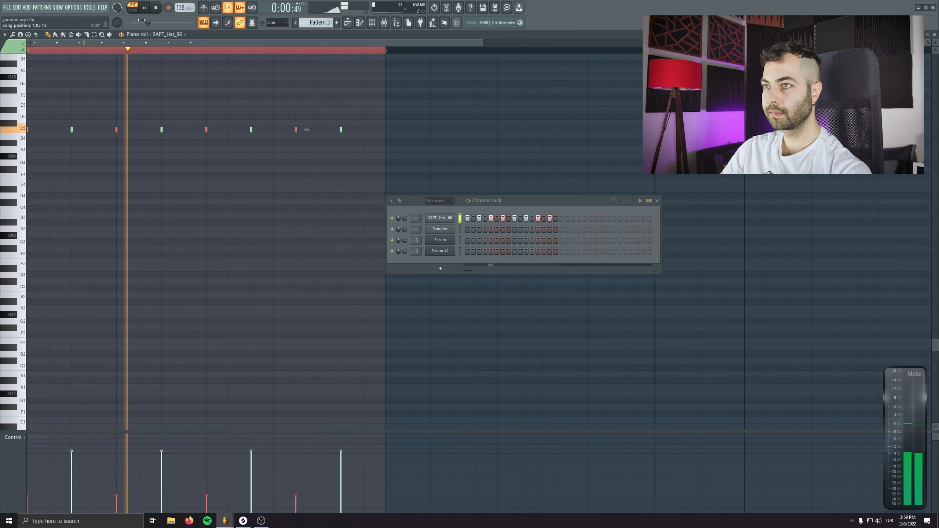
pyautogui.press('space')
# - Route SAPT_Hat_06 to mixer track 16 and add Fruity Reeverb 2 to the hat bus with the Drum Room preset and a reduced wet level
pyautogui.moveTo(416, 219); pyautogui.dragTo(416, 200)
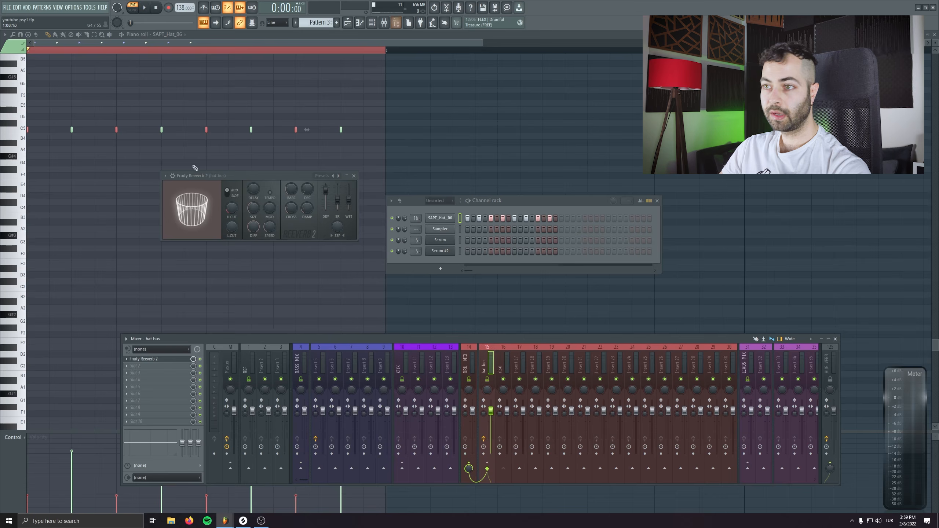
pyautogui.click(165, 175)
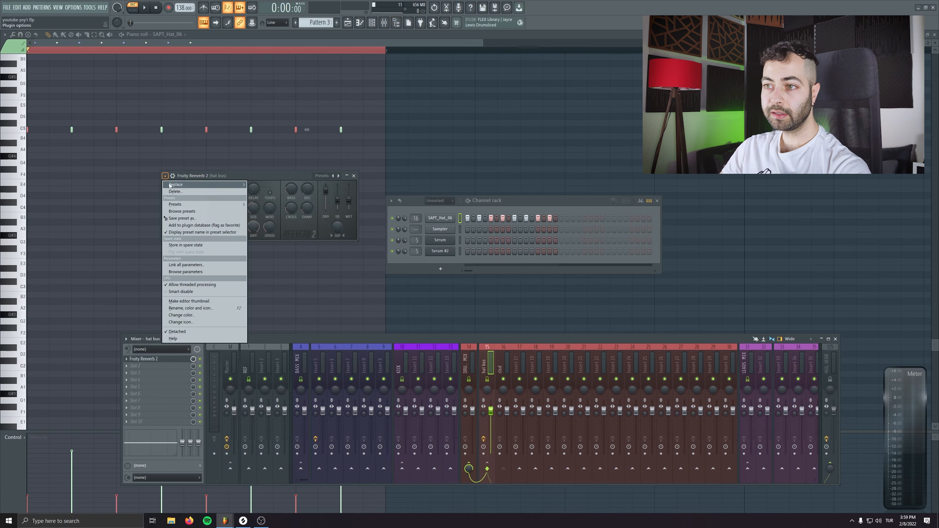
pyautogui.moveTo(180, 205)
pyautogui.click(276, 232)
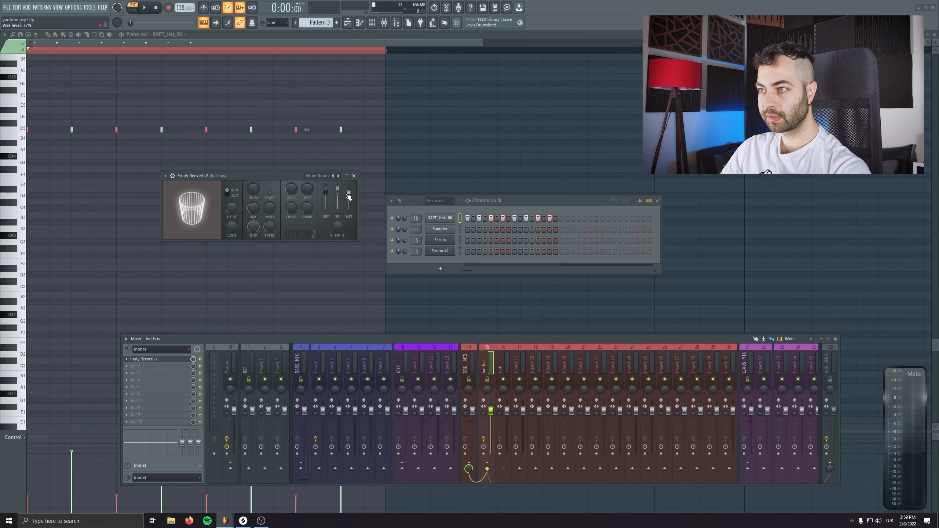
pyautogui.press('space')
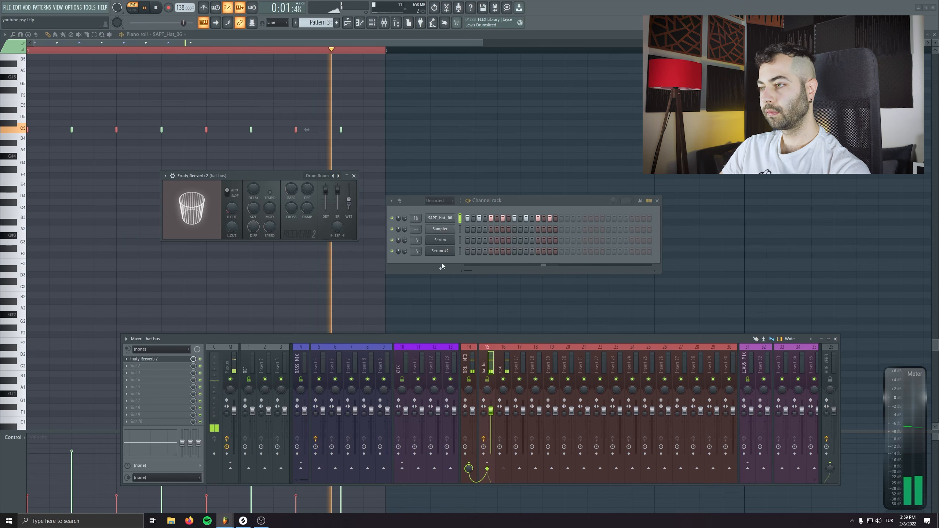
pyautogui.press('space')
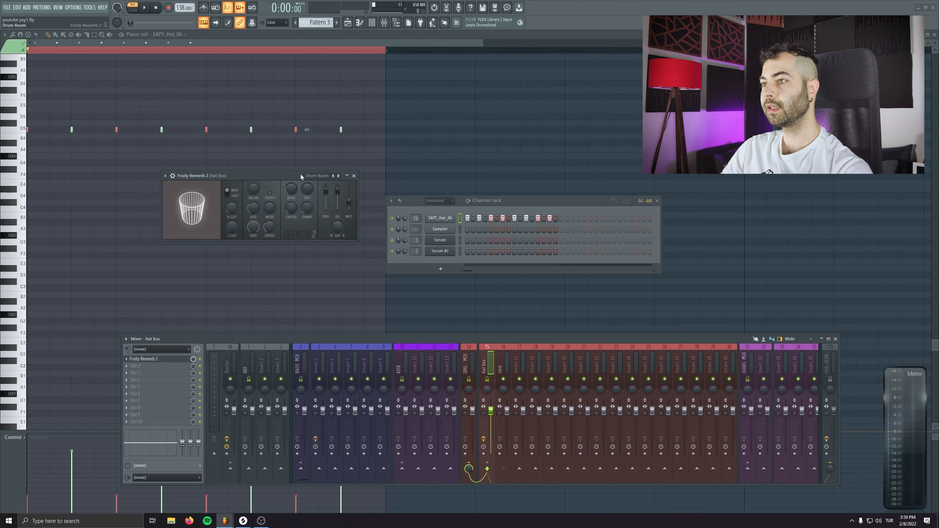
# - Insert Fruity Blood Overdrive ahead of the reverb on the hat bus and play the hats through it
pyautogui.click(354, 176)
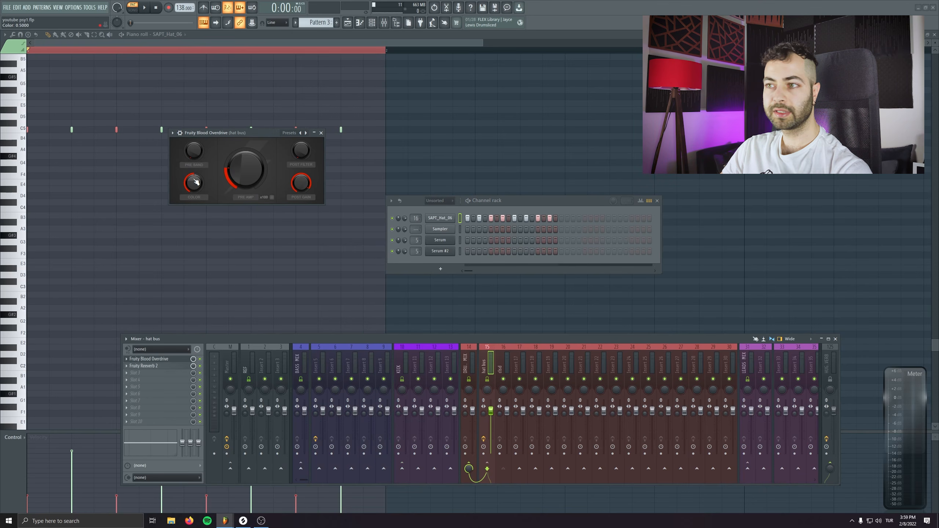
pyautogui.press('space')
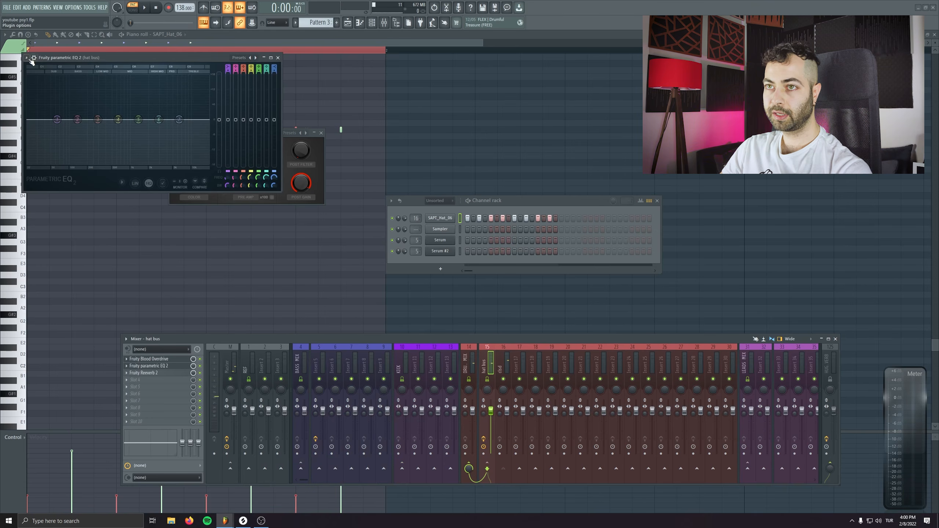
# - Add Fruity Parametric EQ 2 before the hat bus reverb with the 20Hz - 18kHz cut preset and raise its low cut during playback
pyautogui.click(27, 58)
pyautogui.moveTo(74, 83)
pyautogui.click(136, 163)
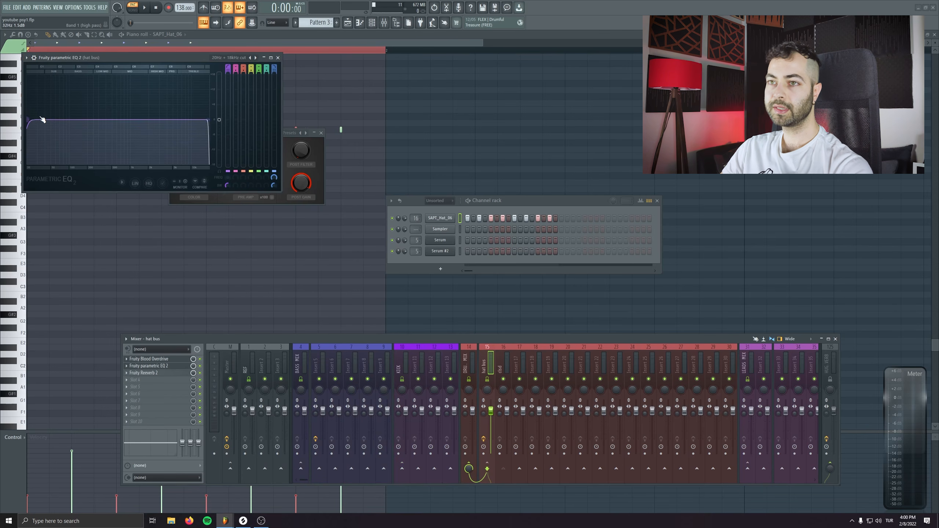
pyautogui.press('space')
pyautogui.moveTo(95, 120); pyautogui.dragTo(102, 119)
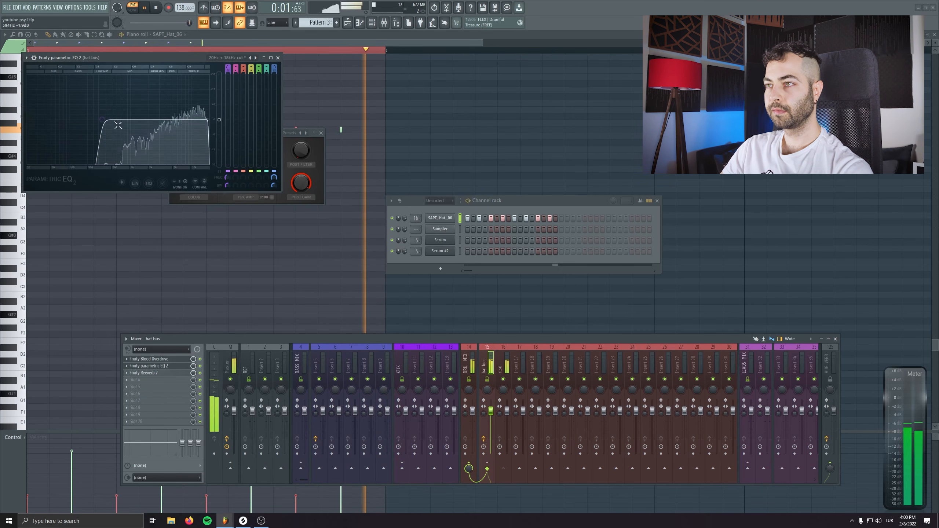
# - Close the hat bus effect windows and mixer, and play the full arrangement from the playlist
pyautogui.click(278, 57)
pyautogui.press('space')
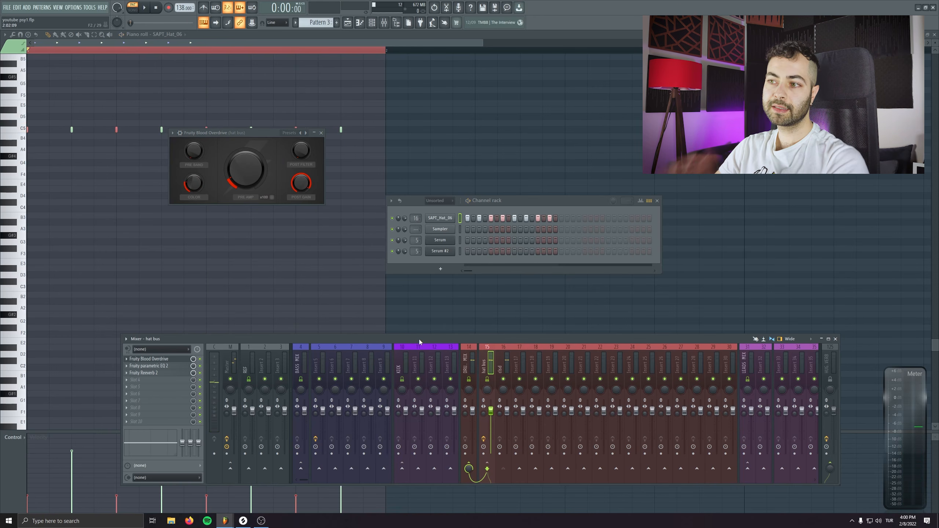
pyautogui.press('F9')
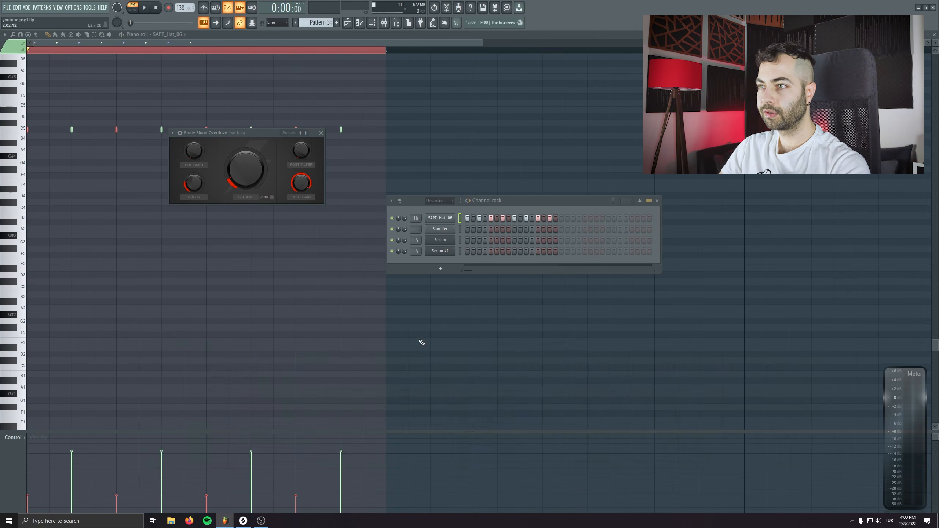
pyautogui.click(315, 133)
pyautogui.press('F5')
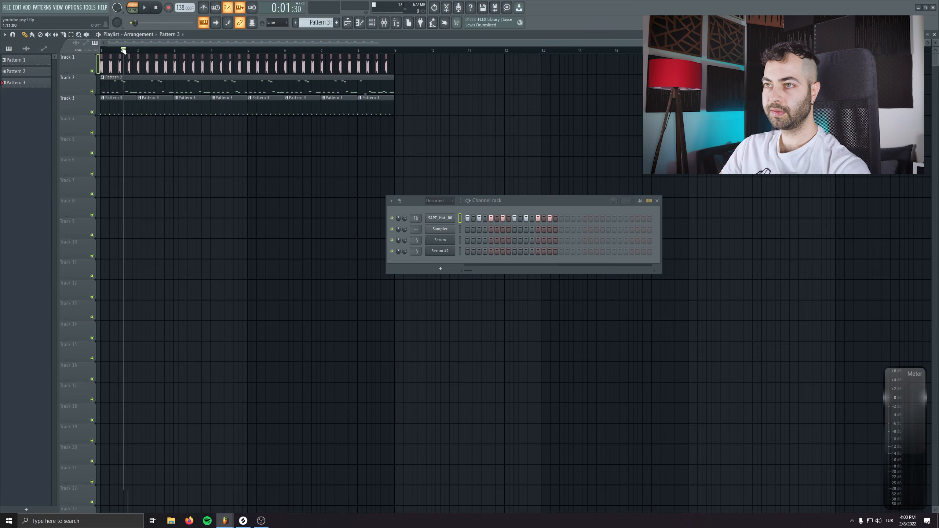
pyautogui.press('space')
# - Raise the pre-amp of Fruity Blood Overdrive on the hat bus while the arrangement plays
pyautogui.press('F9')
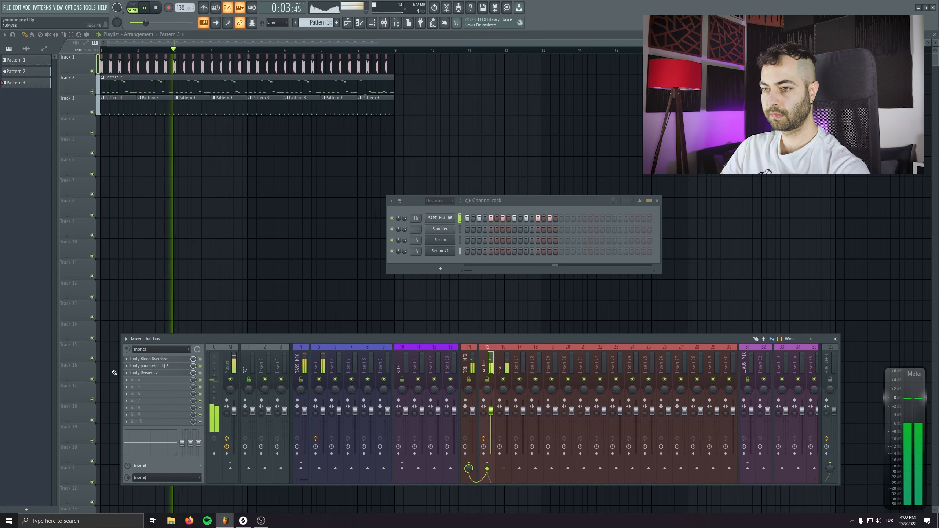
pyautogui.click(150, 374)
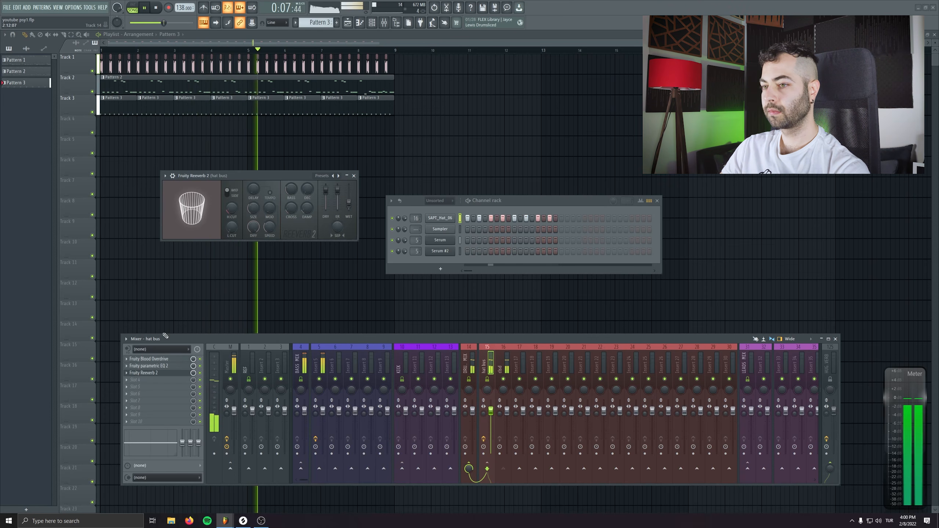
pyautogui.click(170, 360)
pyautogui.moveTo(247, 174)
pyautogui.mouseDown()
pyautogui.moveTo(247, 155)
pyautogui.moveTo(249, 174)
pyautogui.mouseUp()
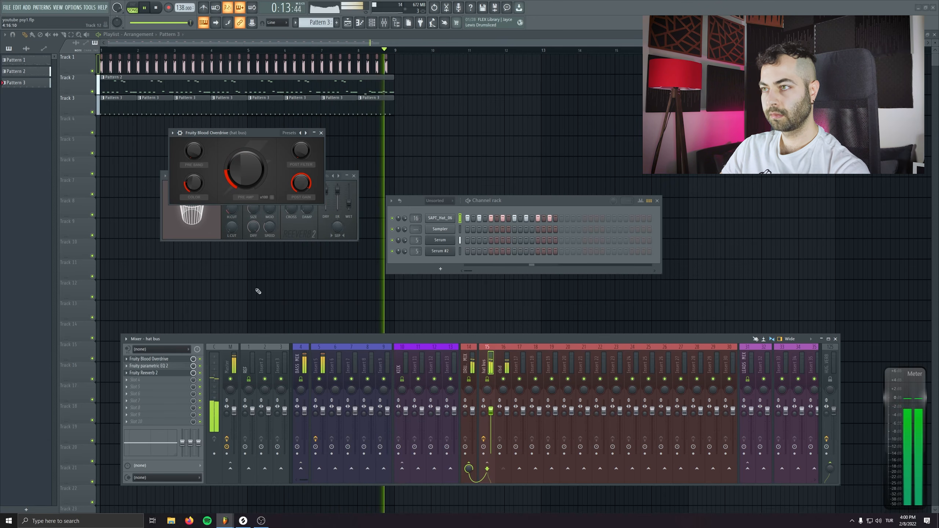
pyautogui.click(320, 134)
# - Open Pattern 2's Serum notes in the piano roll and start playback from the beginning of bar 8
pyautogui.doubleClick(349, 86)
pyautogui.press('Escape')
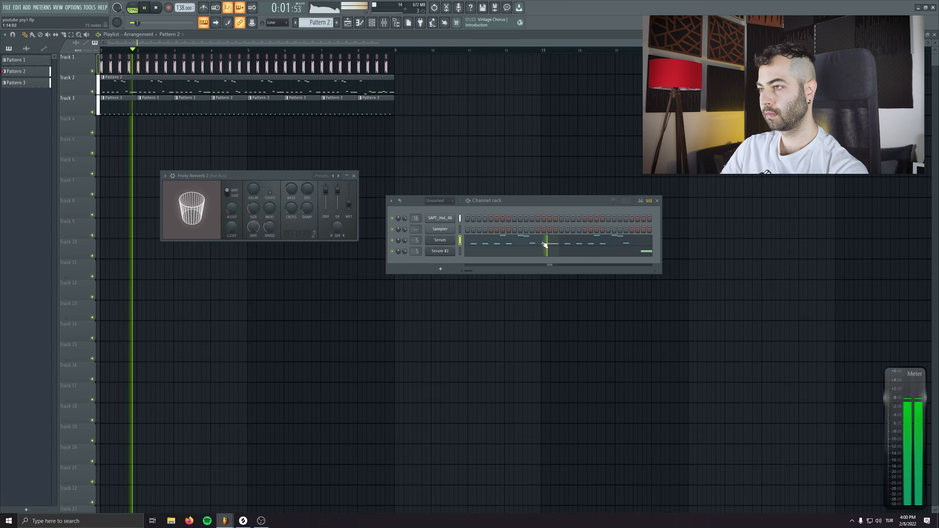
pyautogui.press('Escape')
pyautogui.press('F7')
pyautogui.scroll(-3, 591, 140)
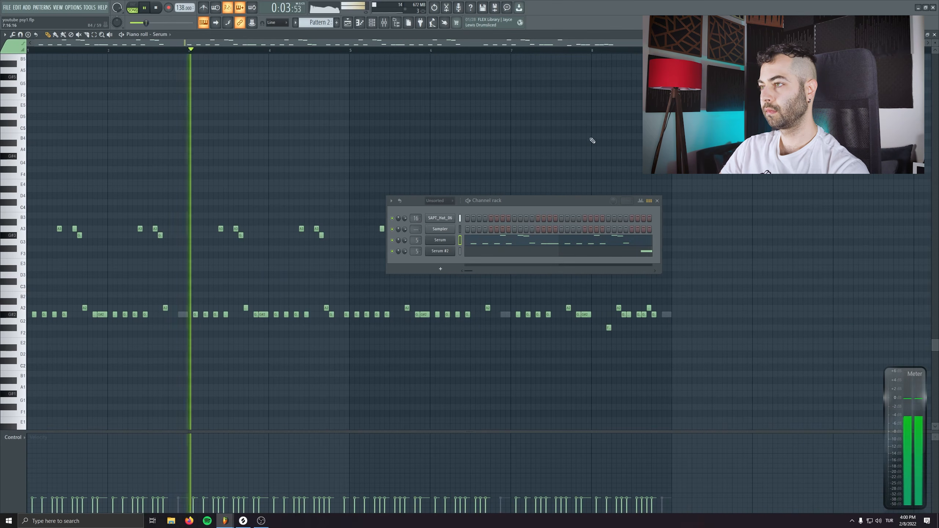
pyautogui.moveTo(578, 186); pyautogui.dragTo(294, 134)
pyautogui.scroll(3, 208, 119)
pyautogui.moveTo(209, 119); pyautogui.dragTo(75, 86)
pyautogui.click(294, 50)
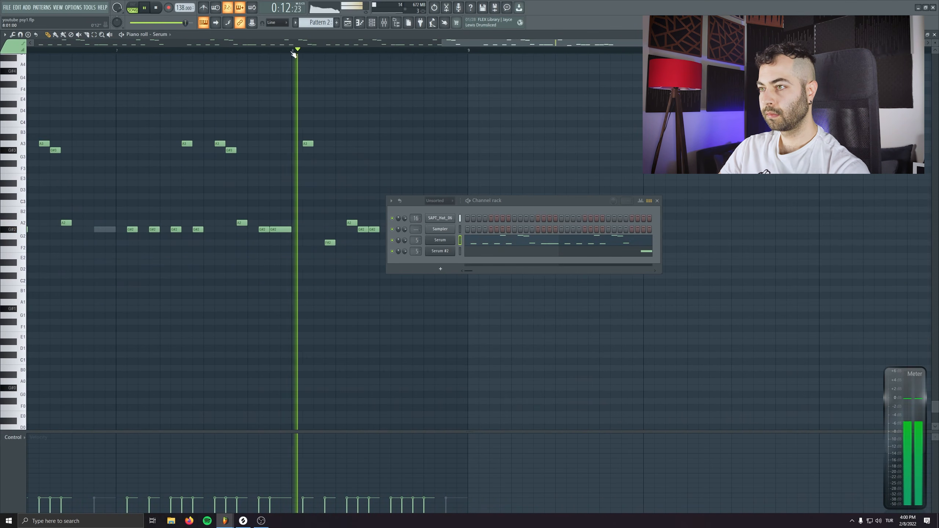
# - Add an A2 note directly before the F#2 note in bar 8 of the Serum bassline and thin out the bar's closing notes
pyautogui.scroll(4, 330, 172)
pyautogui.moveTo(330, 171)
pyautogui.mouseDown()
pyautogui.moveTo(259, 166)
pyautogui.moveTo(212, 182)
pyautogui.mouseUp()
pyautogui.press('space')
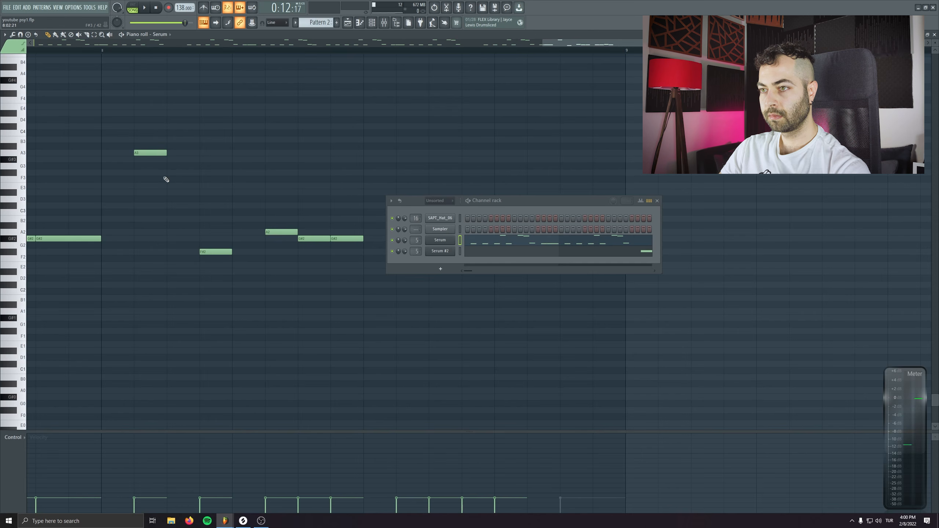
pyautogui.press('space')
pyautogui.click(168, 232)
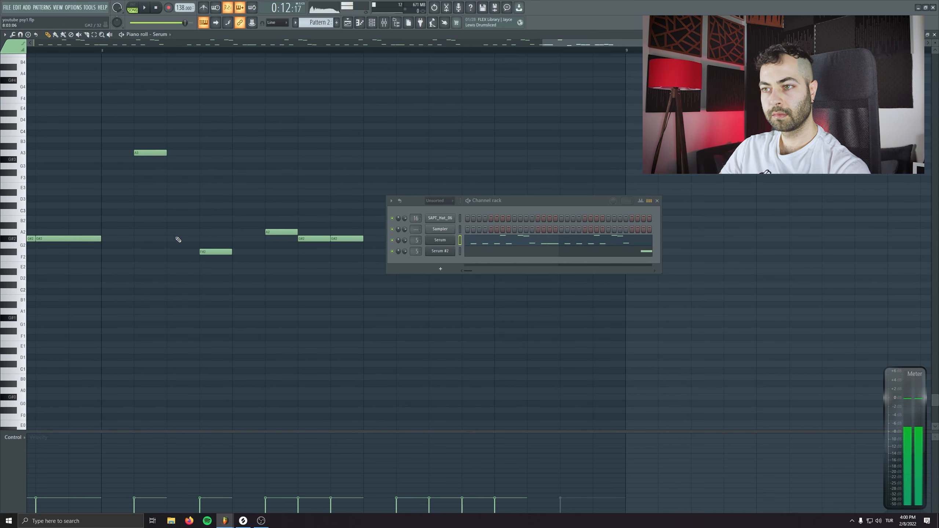
pyautogui.click(177, 232)
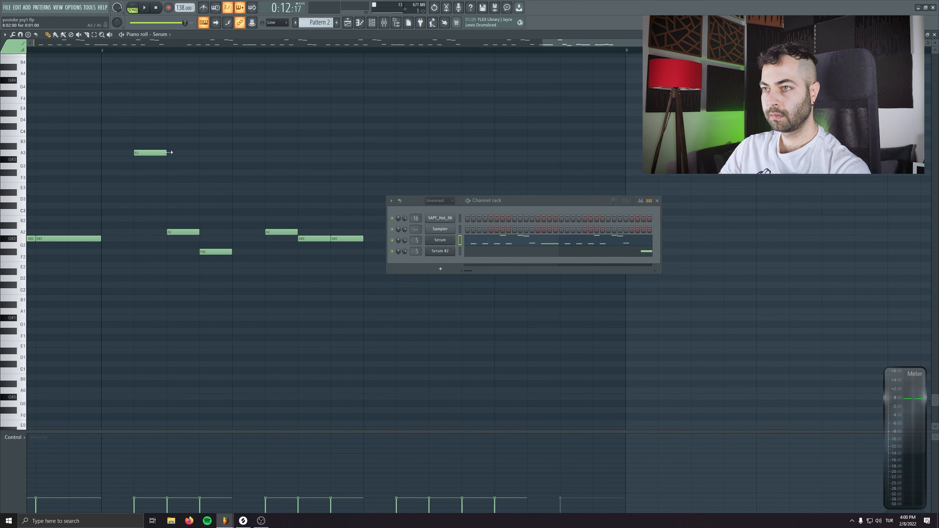
pyautogui.press('space')
pyautogui.moveTo(169, 152); pyautogui.dragTo(97, 153)
pyautogui.hotkey('ctrl', 'z')
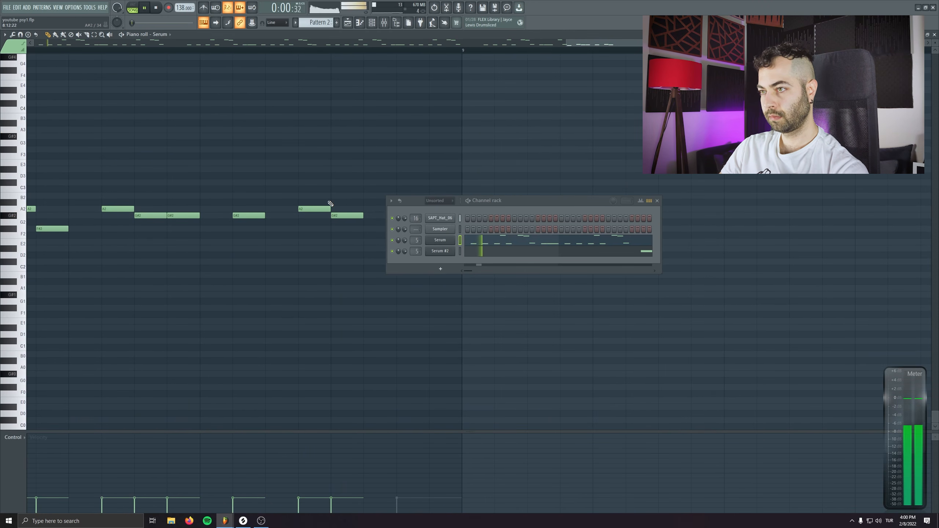
pyautogui.scroll(-2, 295, 339)
pyautogui.press('F7')
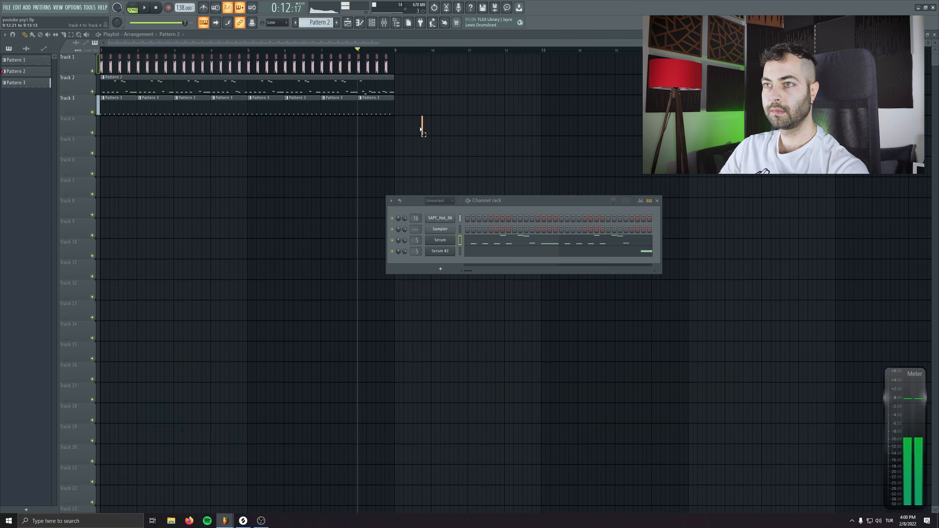
# - Duplicate the eight-bar arrangement from bar 9 and build a half-beat kick fill ending bar 8, trimming the first Pattern 2 clip to 7:14:00
pyautogui.moveTo(421, 129)
pyautogui.mouseDown()
pyautogui.moveTo(101, 61)
pyautogui.moveTo(442, 79)
pyautogui.moveTo(433, 78)
pyautogui.mouseUp()
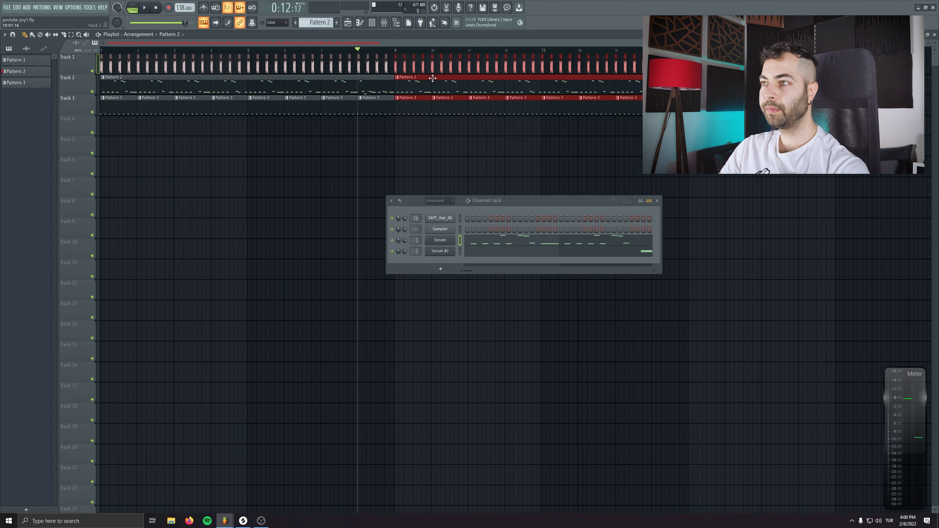
pyautogui.scroll(4, 418, 156)
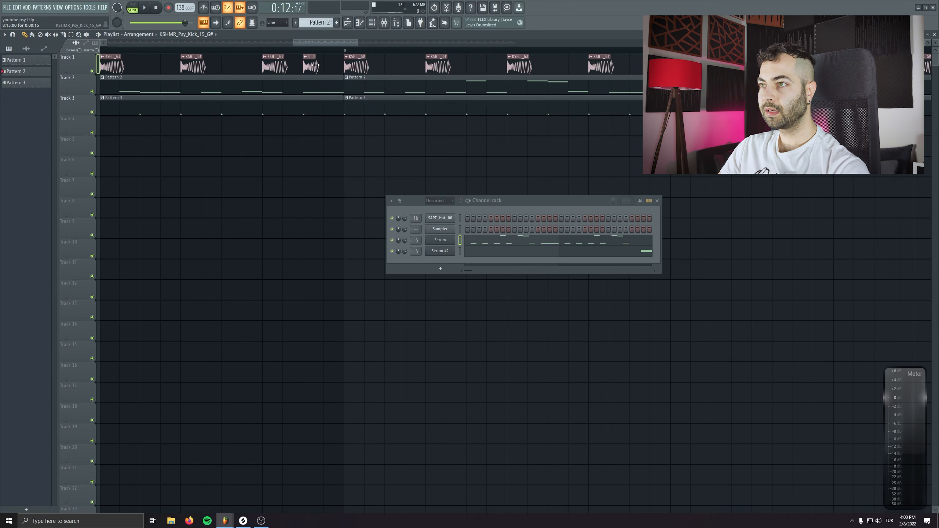
pyautogui.scroll(-4, 275, 155)
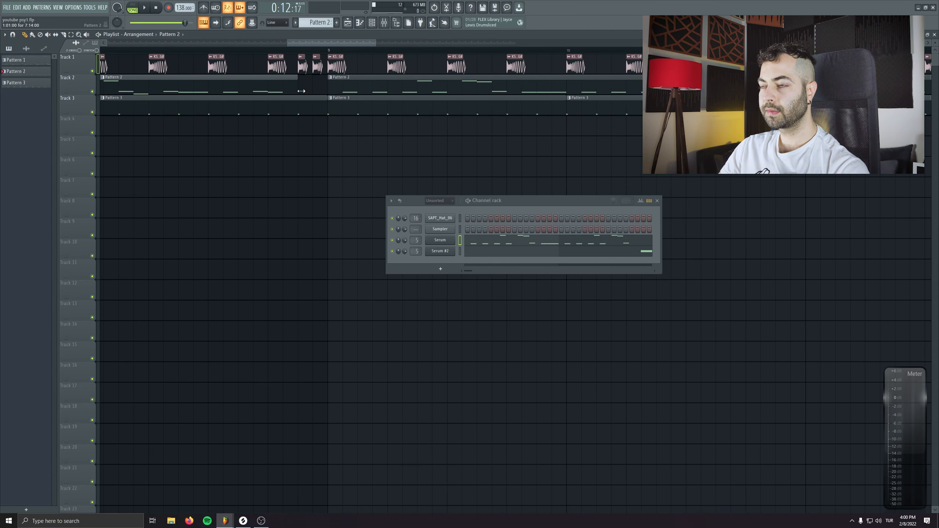
# - Make a Pattern 3 hi-hat clip unique as Pattern 4 and open its SAPT_Hat_06 notes for playback in pattern mode
pyautogui.rightClick(219, 101)
pyautogui.click(236, 149)
pyautogui.rightClick(263, 106)
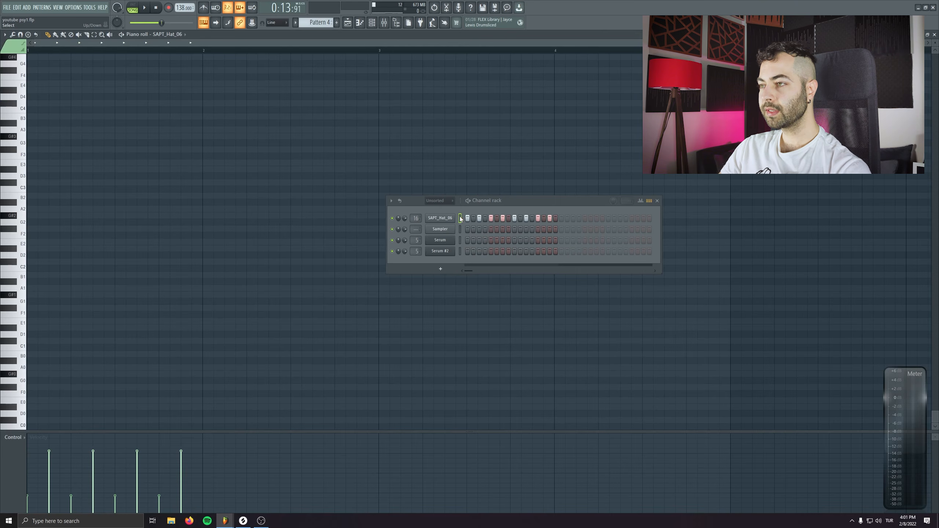
pyautogui.rightClick(460, 219)
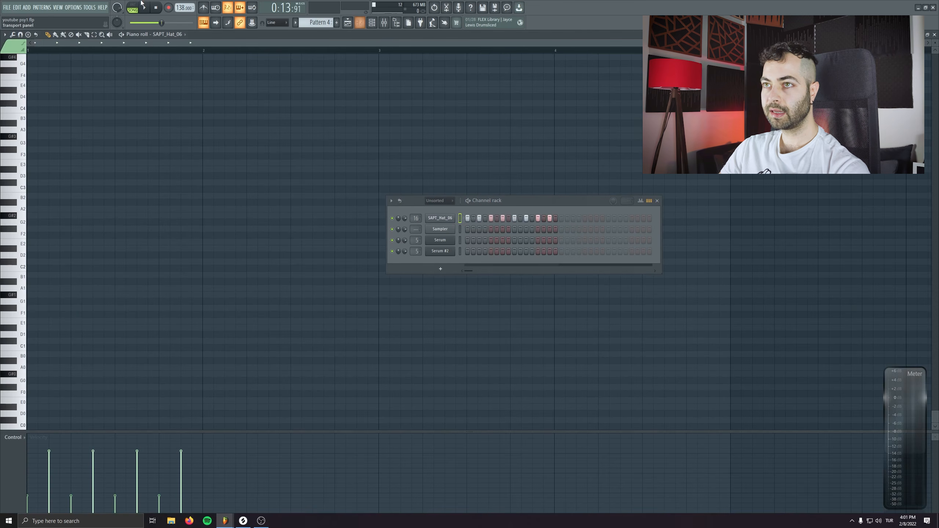
pyautogui.press('space')
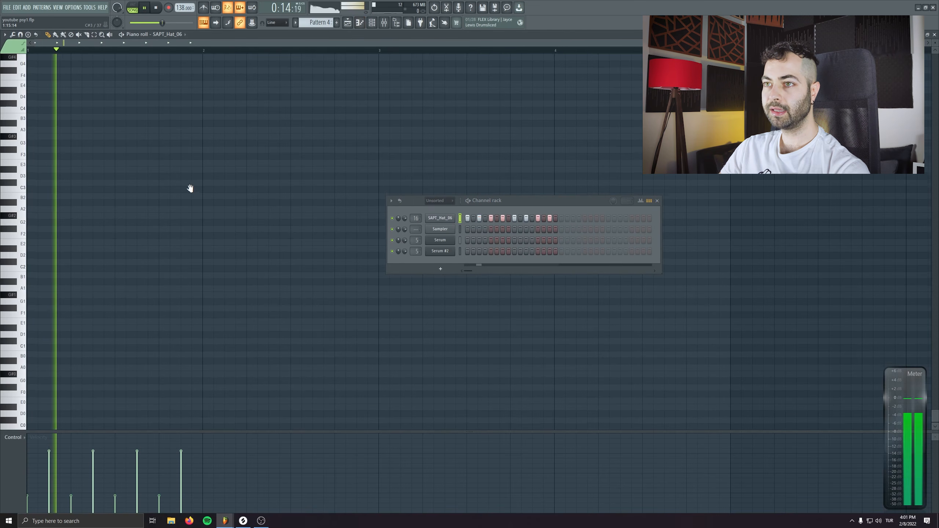
pyautogui.press('space')
pyautogui.click(132, 5)
# - Duplicate the Pattern 4 hat notes to fill all 16 steps at C5 and set them to one equal velocity
pyautogui.scroll(7, 232, 369)
pyautogui.scroll(3, 58, 303)
pyautogui.hotkey('ctrl', 'a')
pyautogui.scroll(-3, 158, 239)
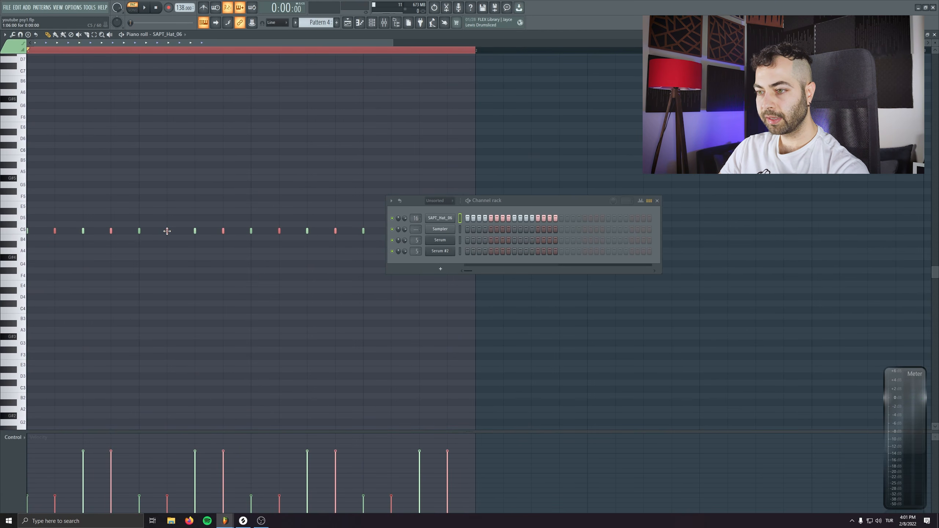
pyautogui.scroll(3, 168, 231)
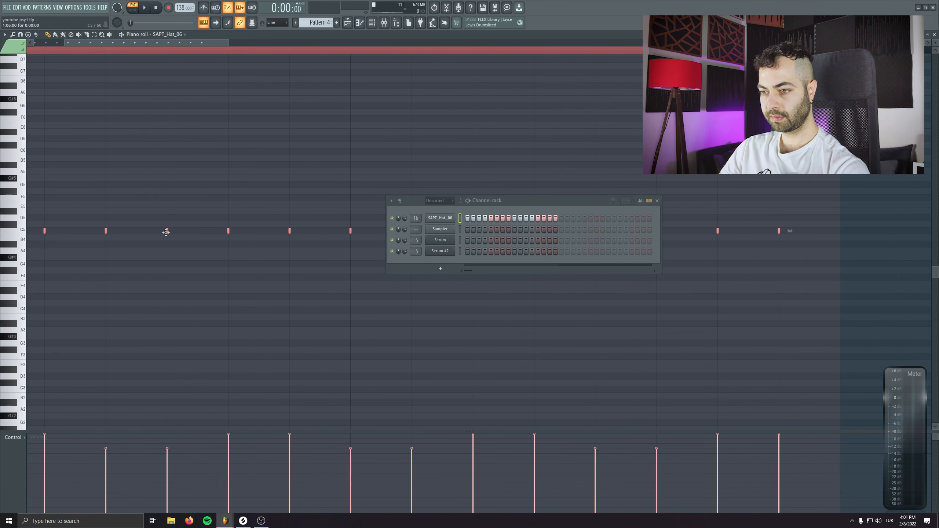
pyautogui.scroll(-5, 166, 232)
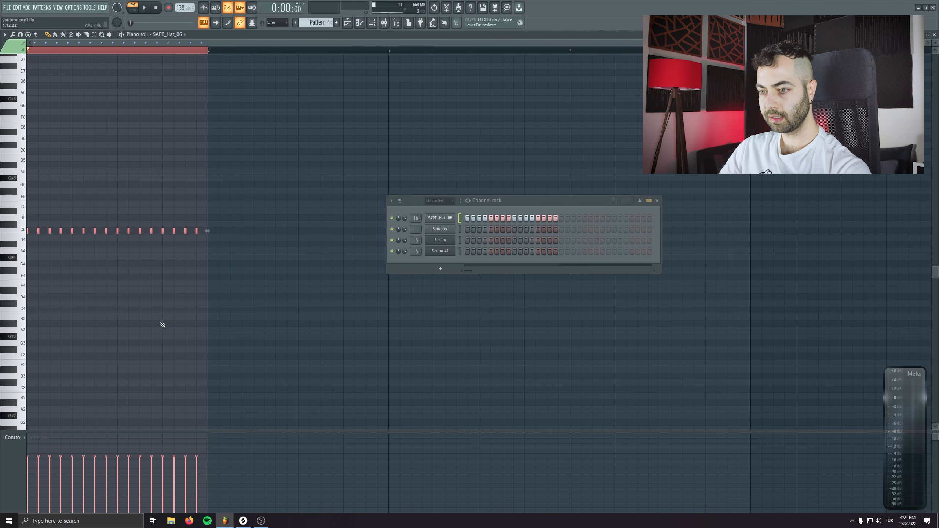
pyautogui.scroll(3, 161, 323)
pyautogui.scroll(-2, 113, 299)
pyautogui.scroll(2, 69, 258)
pyautogui.scroll(2, 141, 273)
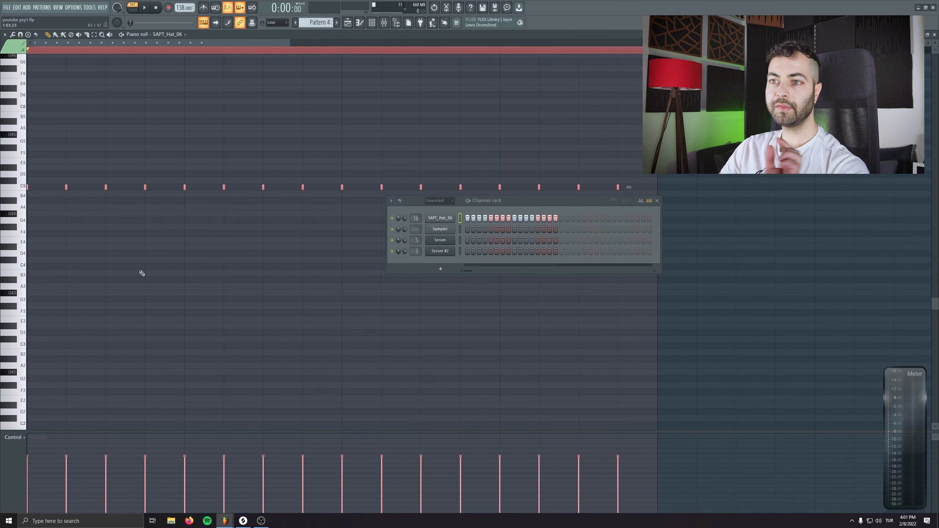
# - Vary the hat pitches during playback: notes 2, 10 and 15 to C#5, note 4 to A#4, note 5 to D#5, note 14 to B4
pyautogui.click(68, 185)
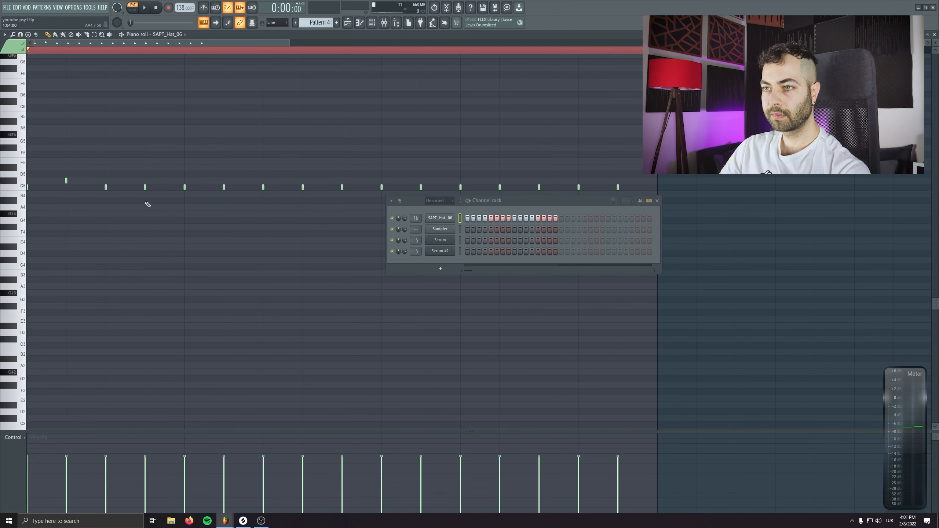
pyautogui.press('space')
pyautogui.press('space')
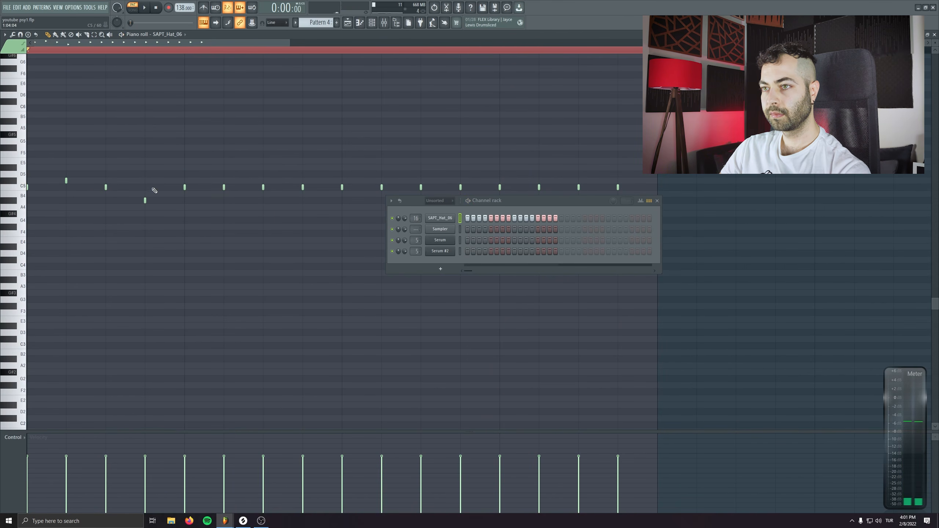
pyautogui.press('space')
pyautogui.moveTo(185, 187); pyautogui.dragTo(185, 168)
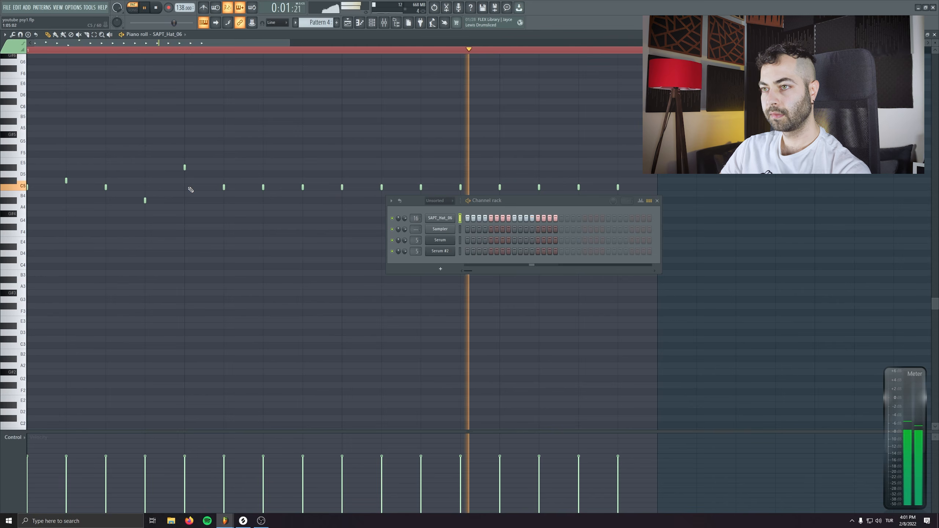
pyautogui.moveTo(382, 187); pyautogui.dragTo(382, 180)
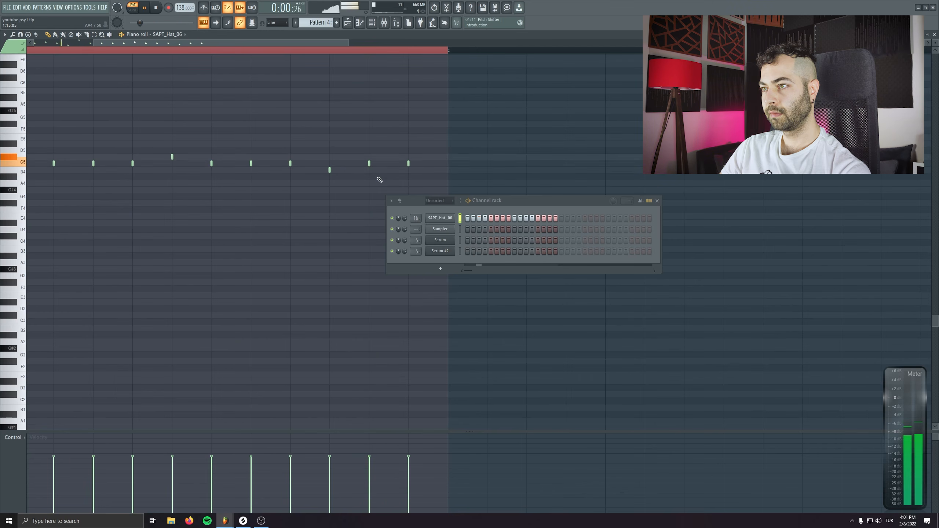
pyautogui.rightClick(369, 163)
pyautogui.click(369, 157)
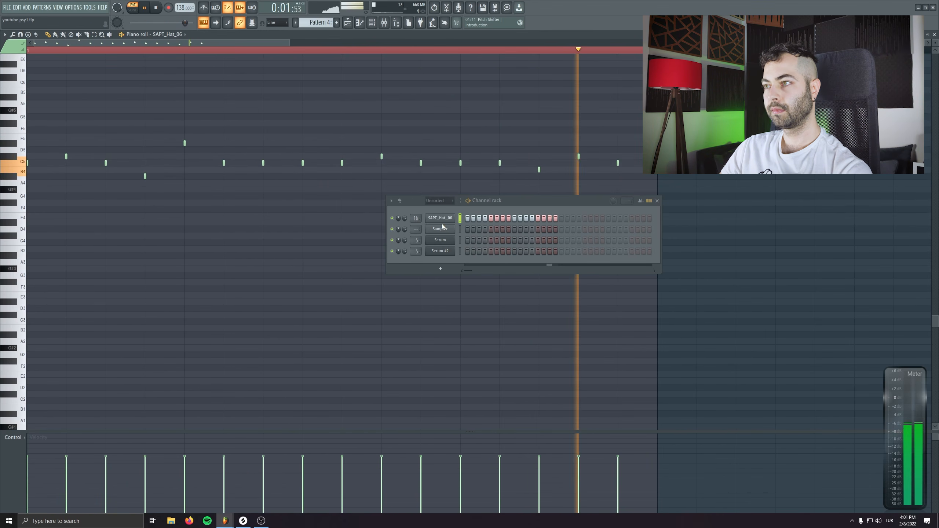
pyautogui.press('space')
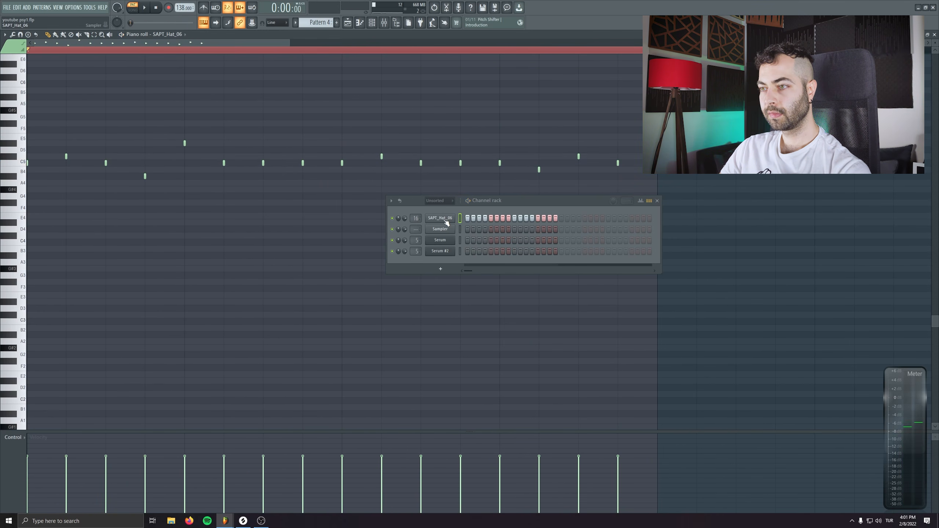
# - Apply the Funky drummer levels template to the hat notes with the quantizer, setting the velocity level strength to 100%
pyautogui.hotkey('alt', 'q')
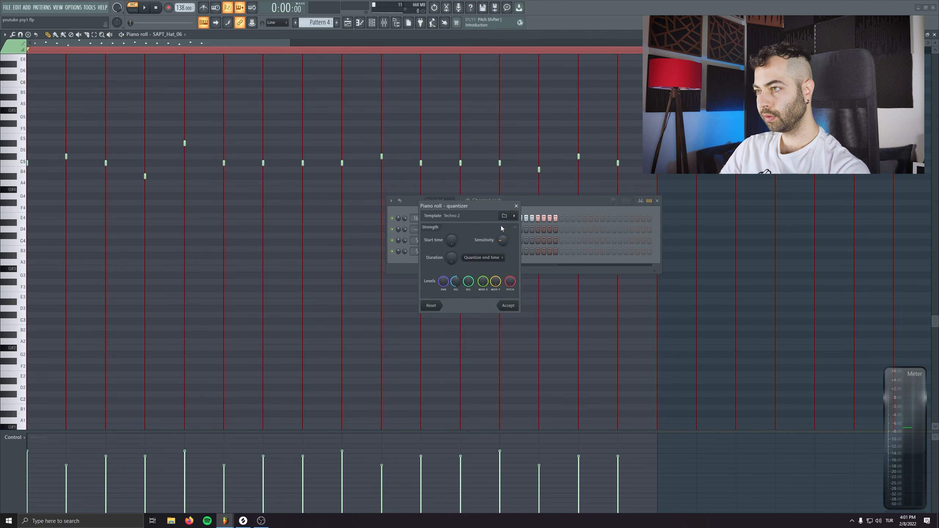
pyautogui.click(513, 216)
pyautogui.moveTo(537, 304)
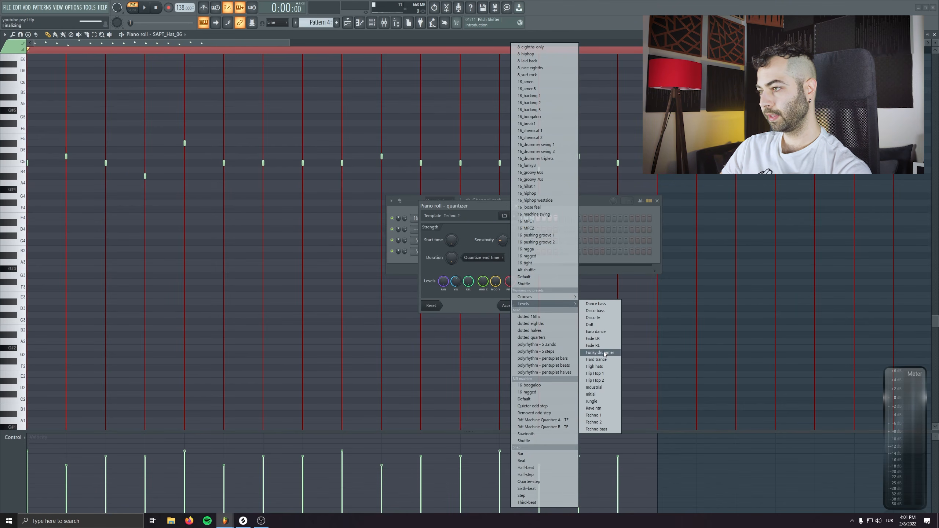
pyautogui.click(603, 353)
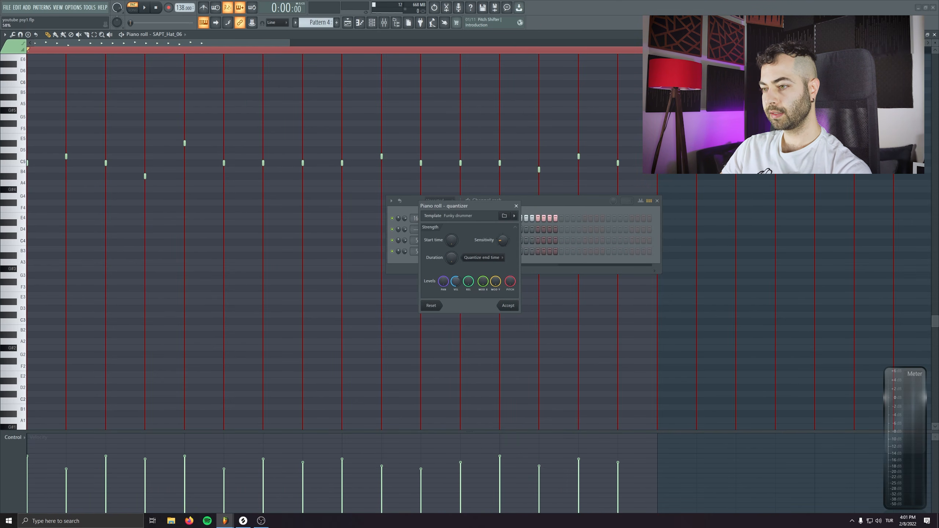
pyautogui.press('space')
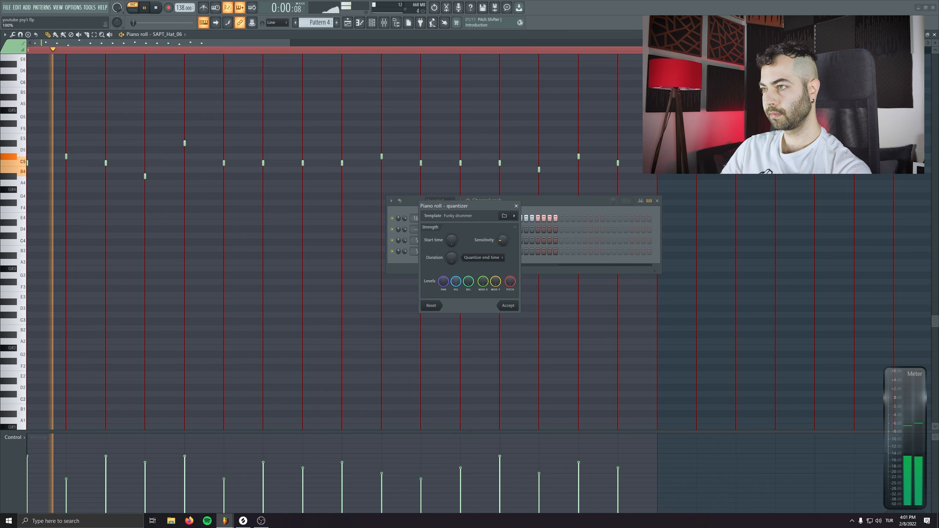
pyautogui.click(509, 306)
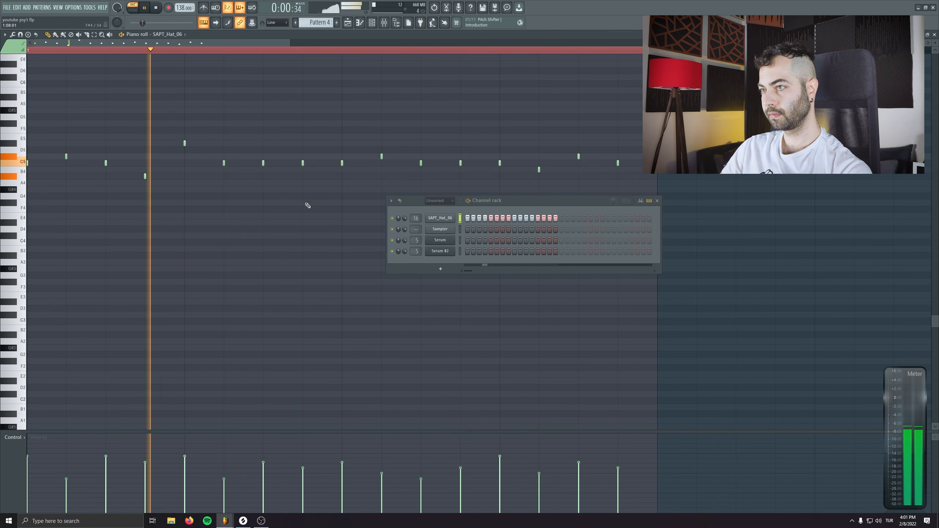
# - Raise the velocities of all the Pattern 4 hat notes slightly, stop playback and return to the playlist
pyautogui.hotkey('ctrl', 'a')
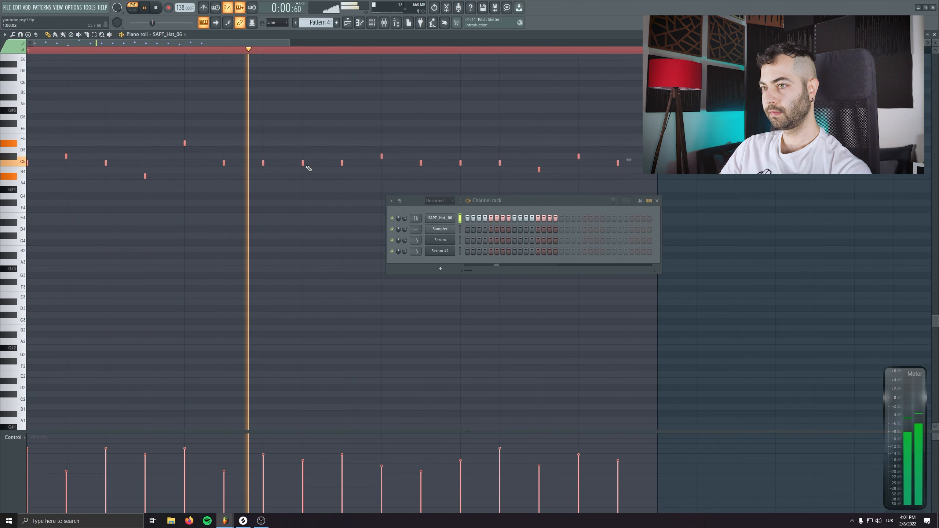
pyautogui.press('F5')
pyautogui.press('space')
# - Fill Track 3 with Pattern 4 clips from bar 9 up to bar 17 and save the project
pyautogui.click(262, 107)
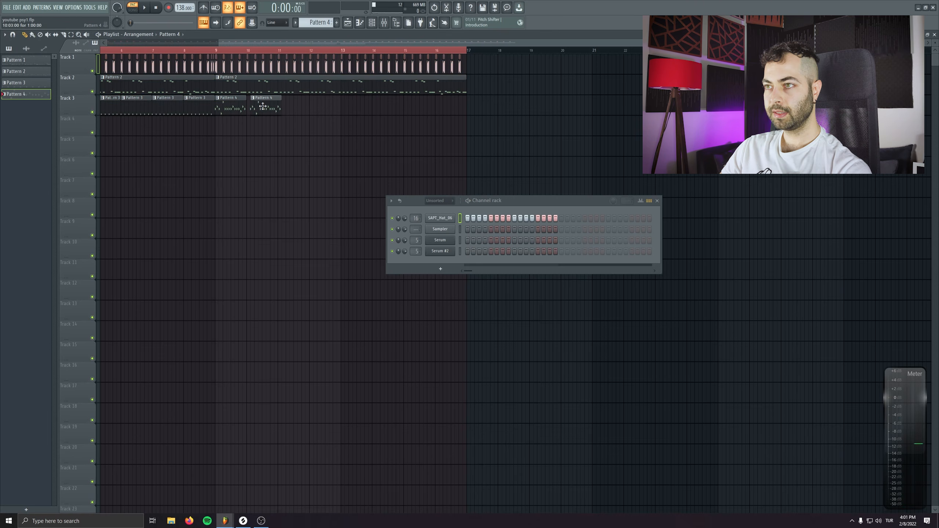
pyautogui.moveTo(363, 104); pyautogui.dragTo(235, 107)
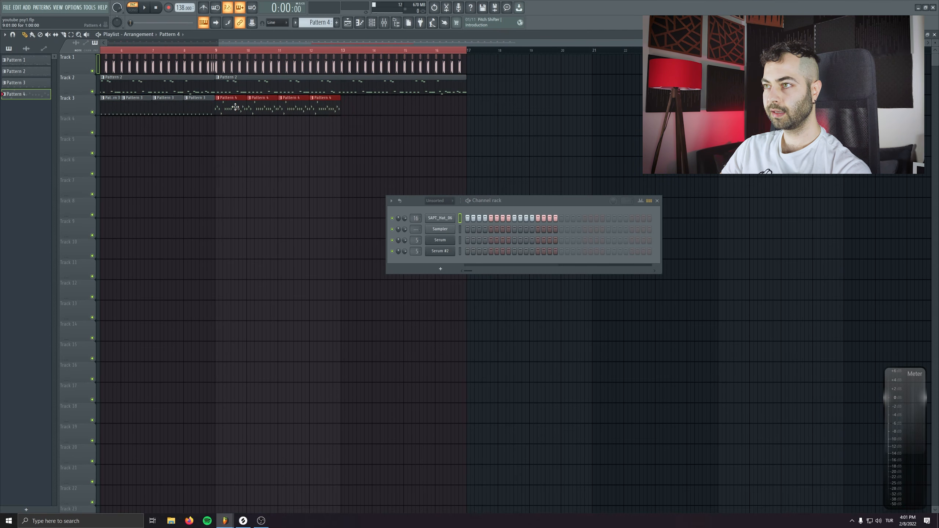
pyautogui.moveTo(351, 105); pyautogui.dragTo(361, 103)
pyautogui.hotkey('ctrl', 's')
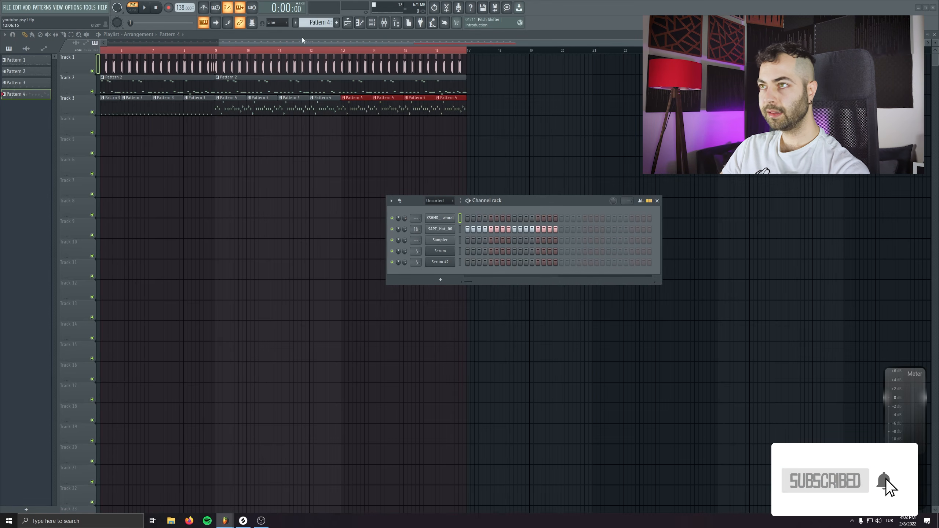
# - Create Pattern 5 with KSHMR_Open_Hat_11_Natural hits on steps 3, 7, 11 and 15
pyautogui.scroll(1, 324, 24)
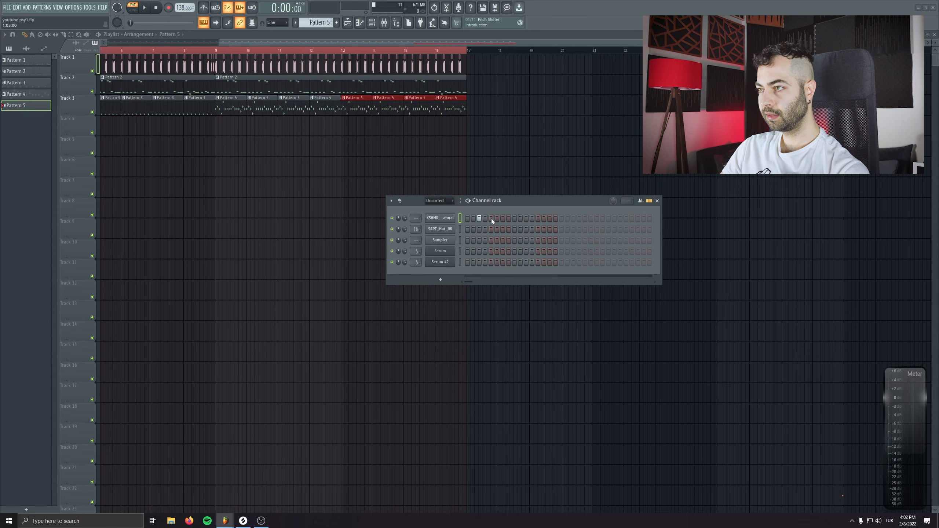
pyautogui.click(503, 218)
pyautogui.click(549, 218)
# - Route the KSHMR open hat channel to mixer insert 17 and name that mixer track "open"
pyautogui.press('F9')
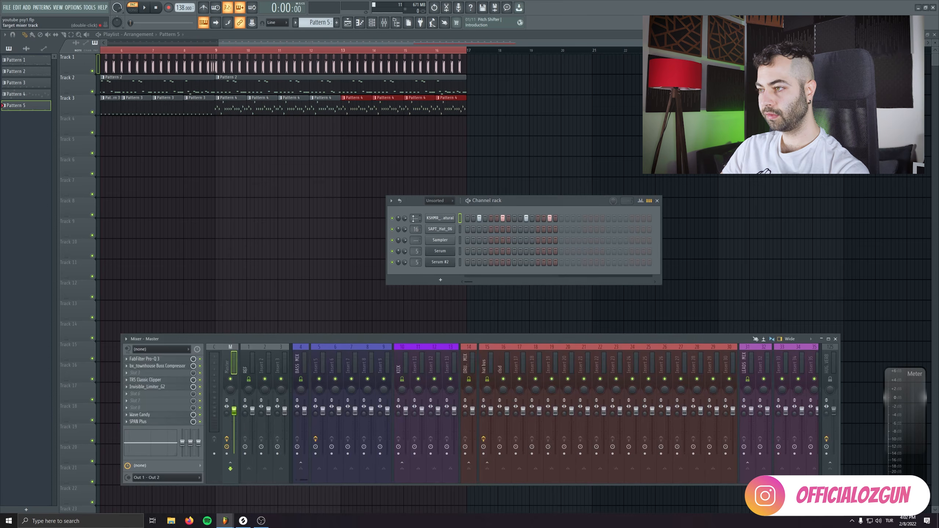
pyautogui.moveTo(416, 218)
pyautogui.mouseDown()
pyautogui.moveTo(416, 192)
pyautogui.moveTo(416, 215)
pyautogui.mouseUp()
pyautogui.middleClick(523, 355)
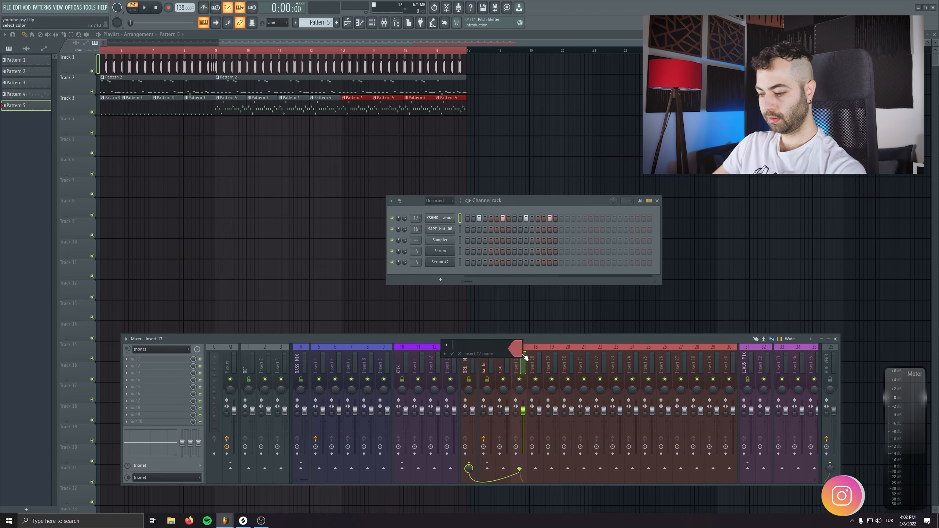
pyautogui.write('openm')
pyautogui.press('Return')
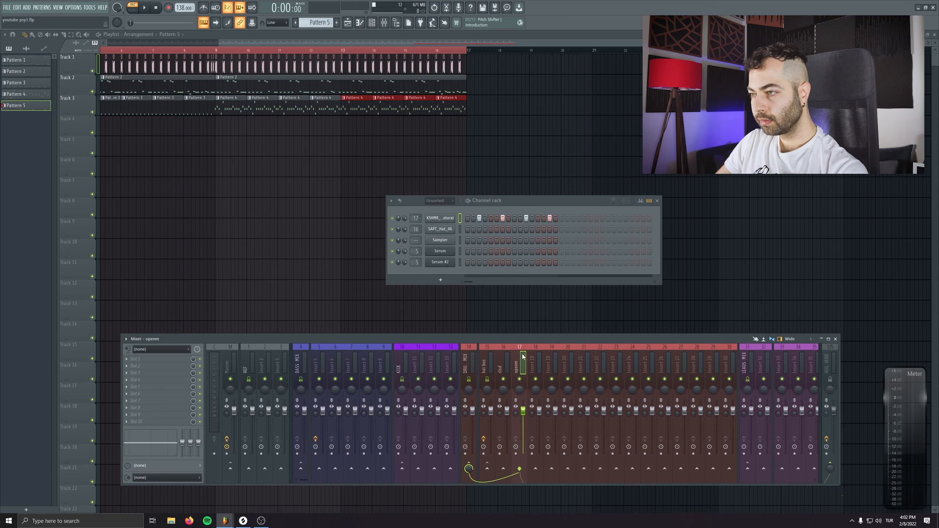
pyautogui.middleClick(522, 356)
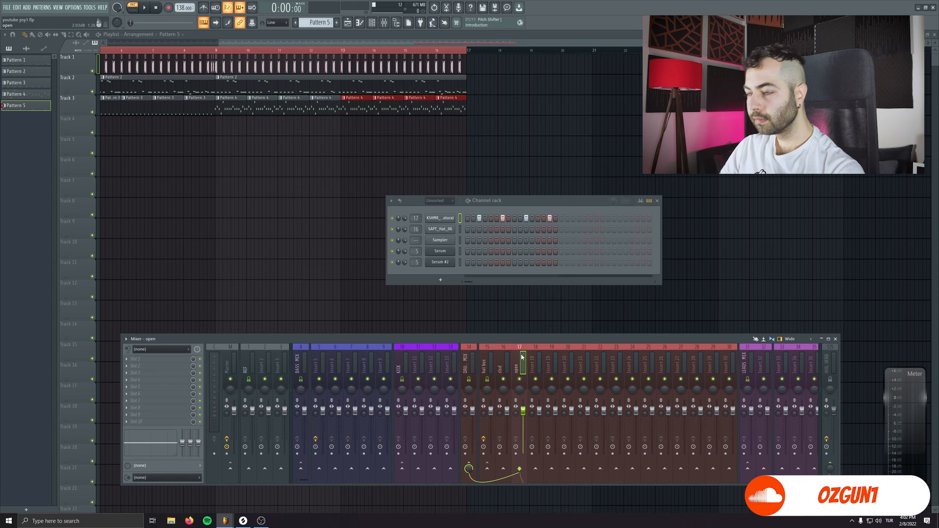
# - Place four Pattern 5 clips back to back on Track 4 from bar 9 to bar 13 and audition them from bar 9
pyautogui.press('space')
pyautogui.click(440, 219)
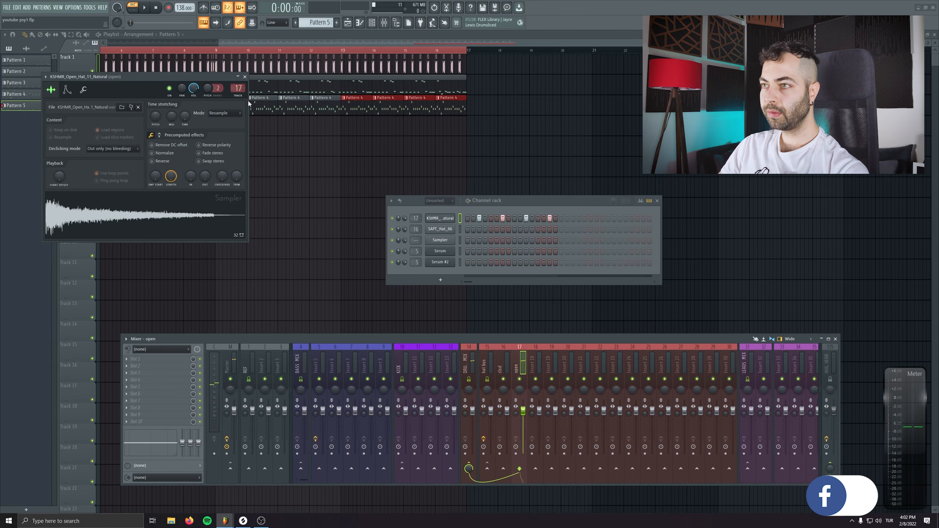
pyautogui.click(253, 120)
pyautogui.moveTo(265, 125); pyautogui.dragTo(245, 125)
pyautogui.moveTo(211, 77); pyautogui.dragTo(208, 204)
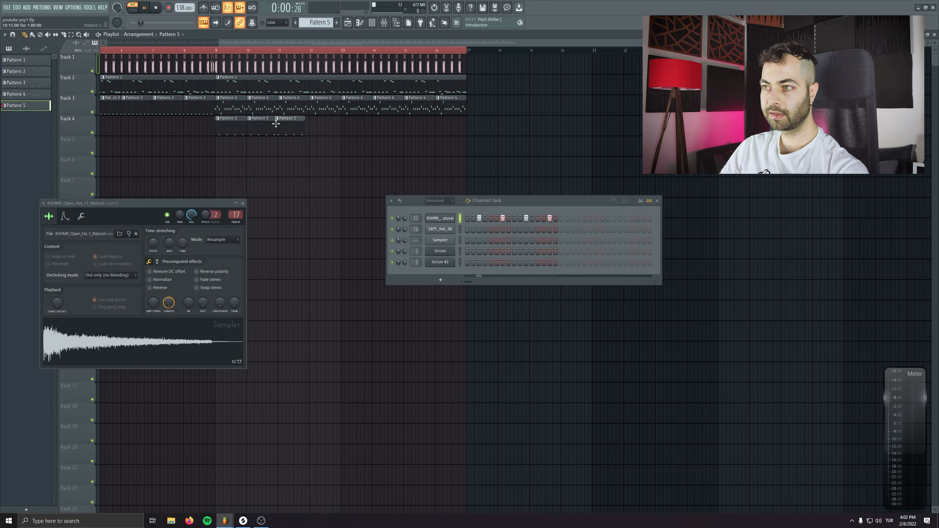
pyautogui.click(217, 50)
pyautogui.moveTo(301, 128); pyautogui.dragTo(296, 128)
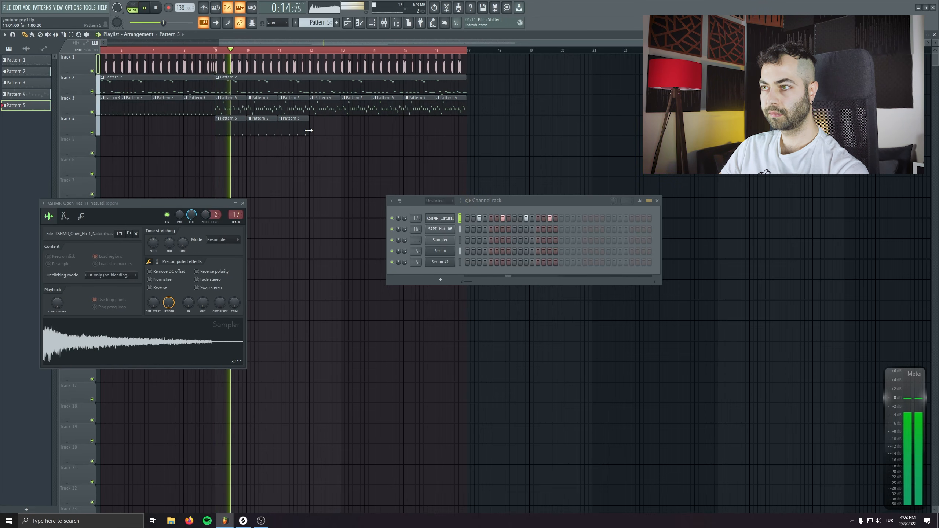
pyautogui.click(312, 128)
pyautogui.press('space')
# - Duplicate the four Pattern 5 clips on Track 4 to cover bars 13 to 17 and bring up the open hat's envelope settings
pyautogui.moveTo(124, 205); pyautogui.dragTo(202, 187)
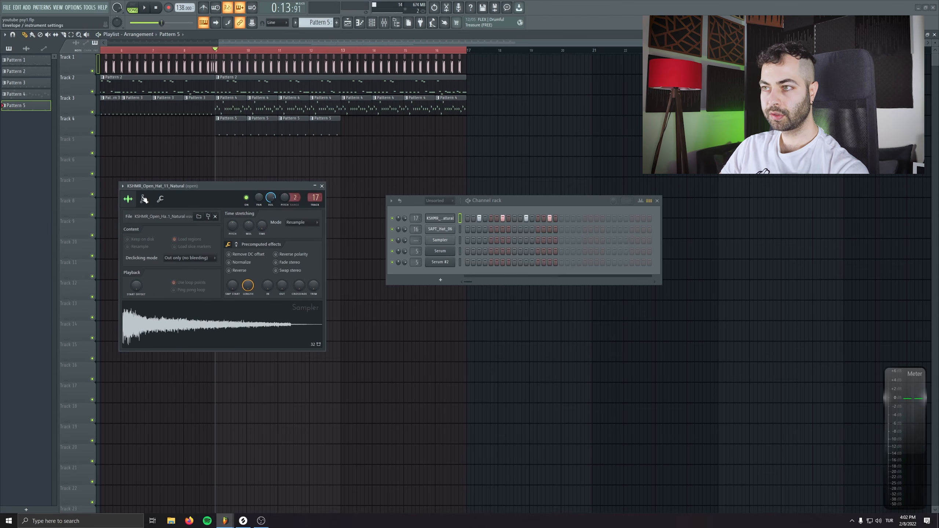
pyautogui.click(144, 200)
pyautogui.moveTo(350, 127); pyautogui.dragTo(237, 124)
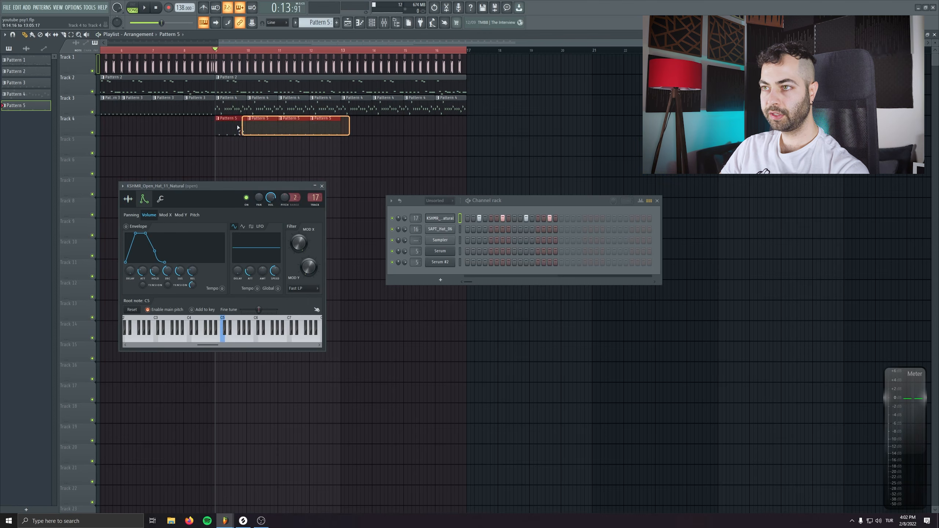
pyautogui.moveTo(226, 120); pyautogui.dragTo(348, 121)
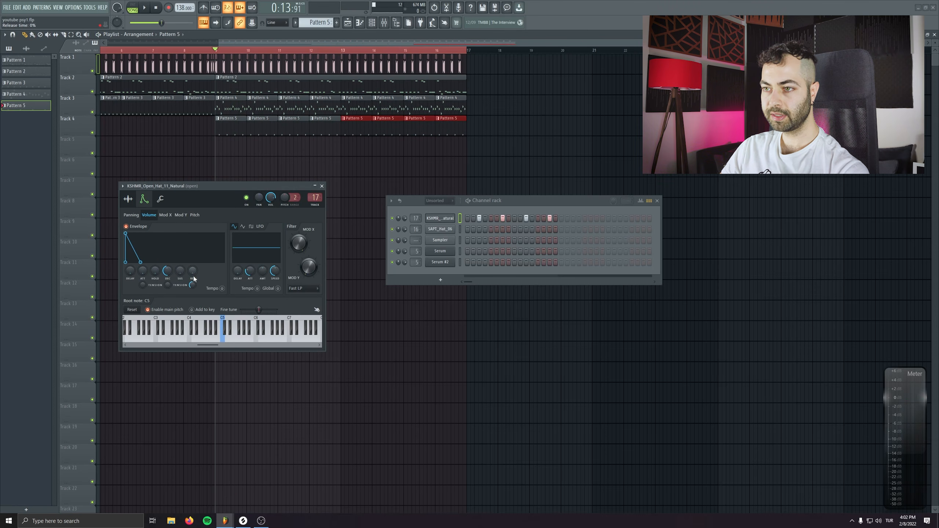
# - Shape the open hat's volume envelope during playback with 0% release and a decay time of about 21%
pyautogui.press('space')
pyautogui.moveTo(168, 271); pyautogui.dragTo(168, 281)
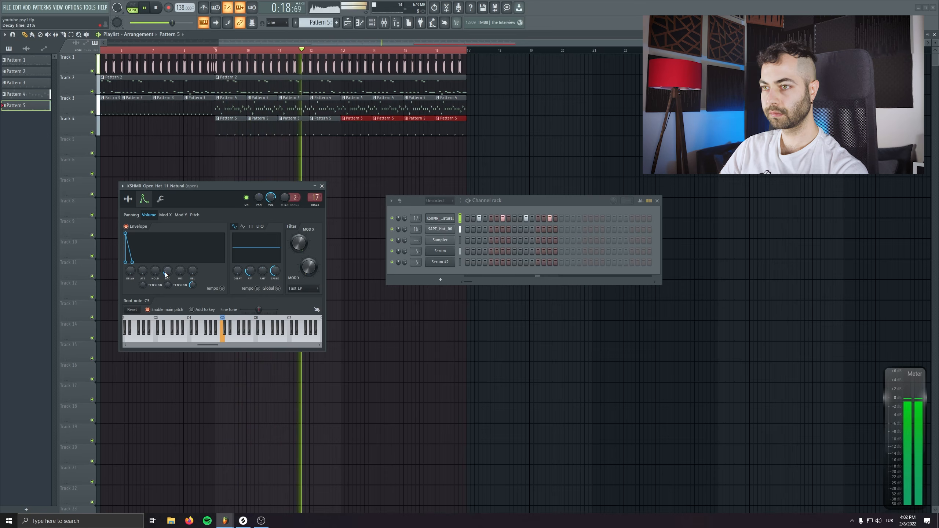
pyautogui.press('space')
pyautogui.click(160, 199)
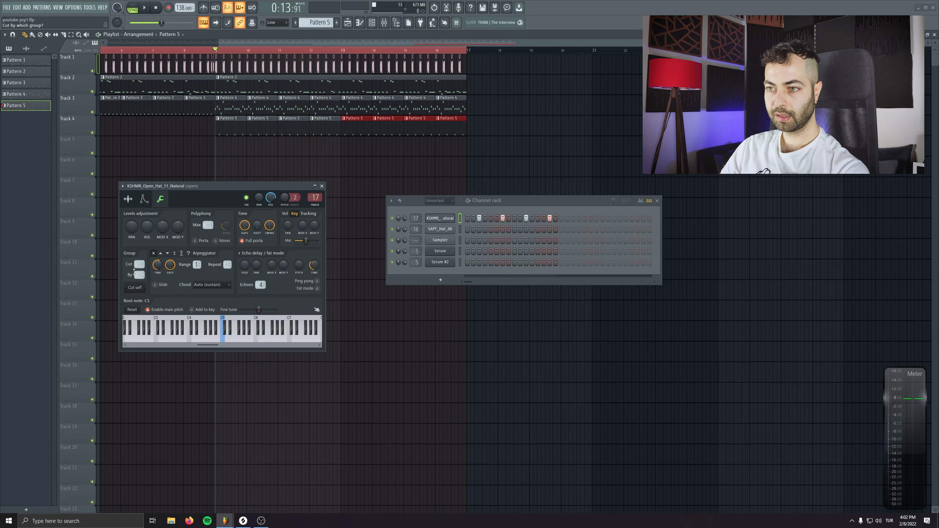
pyautogui.click(322, 186)
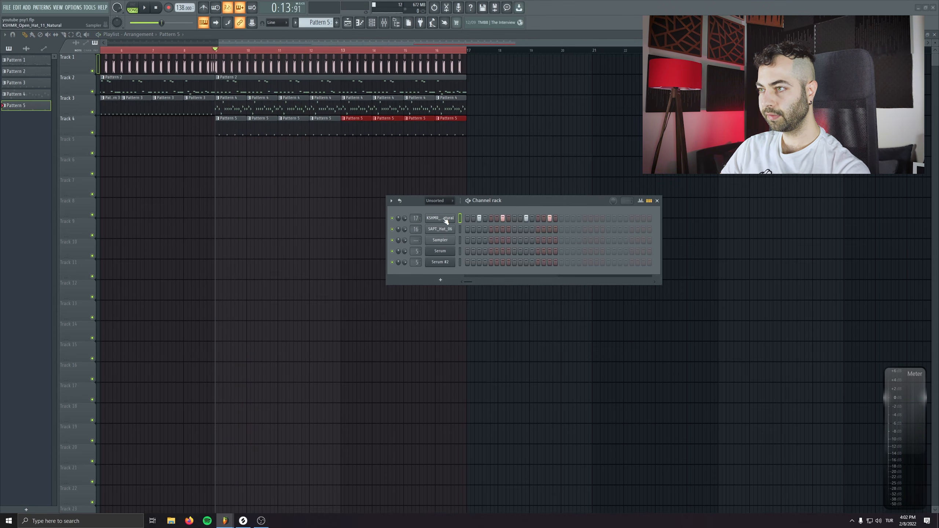
# - Copy the four open hat notes in Pattern 5 one step earlier at C5 and lower the copies' velocities to roughly half
pyautogui.click(446, 220)
pyautogui.rightClick(446, 220)
pyautogui.click(469, 218)
pyautogui.click(322, 186)
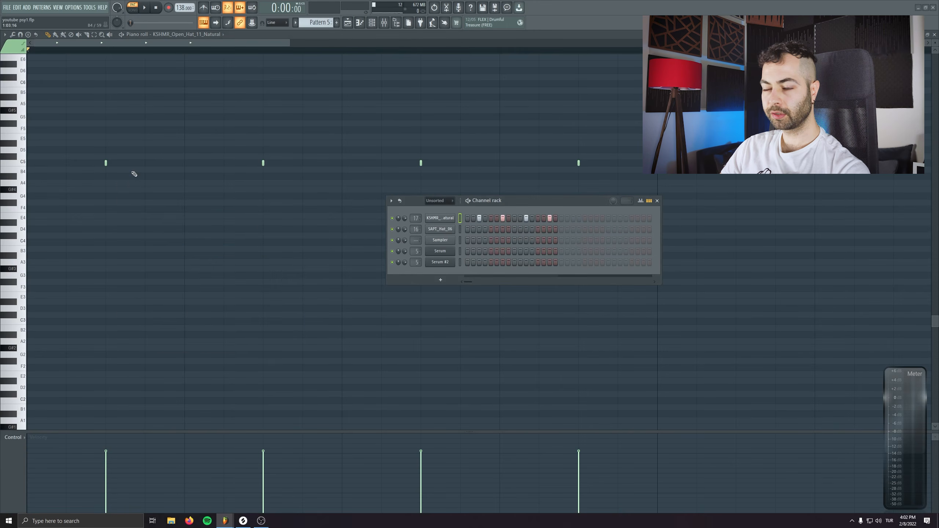
pyautogui.hotkey('ctrl', 'a')
pyautogui.scroll(1, 111, 171)
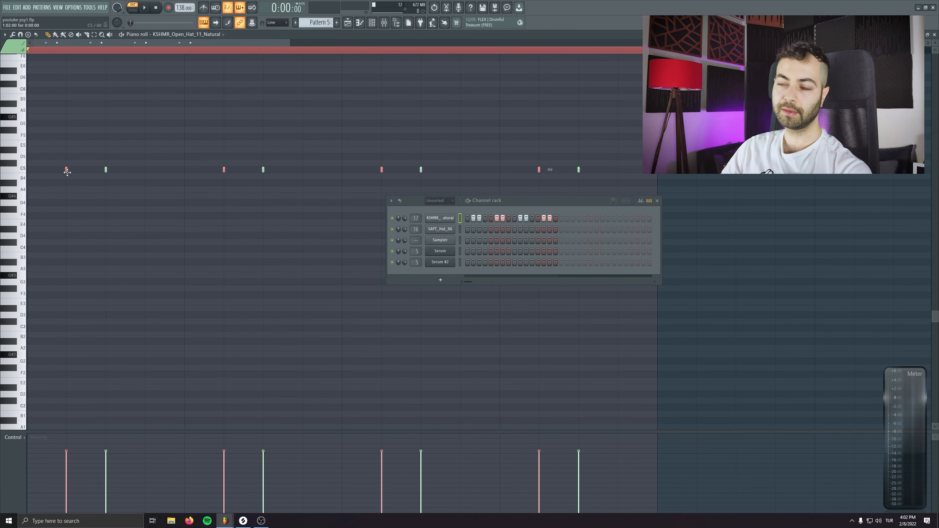
pyautogui.scroll(-4, 67, 172)
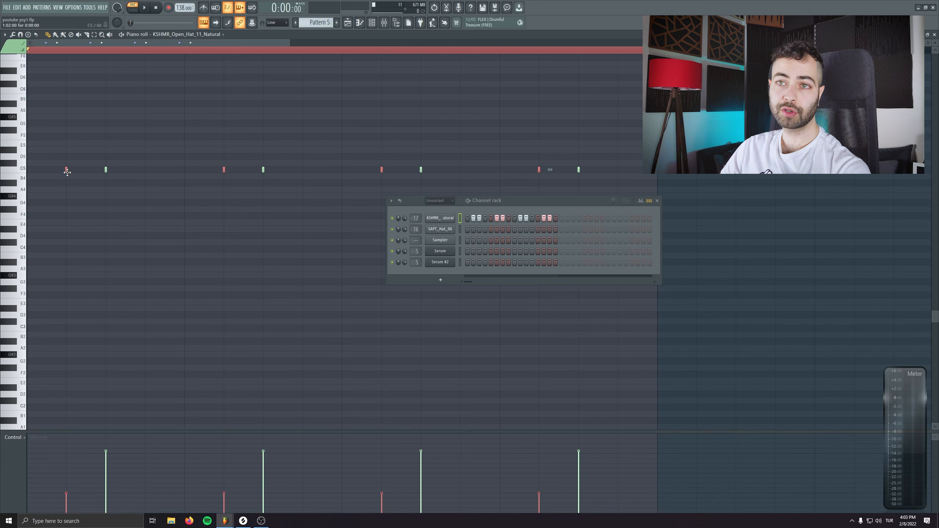
# - Play Pattern 5 on its own and review the open hat's volume envelope
pyautogui.press('space')
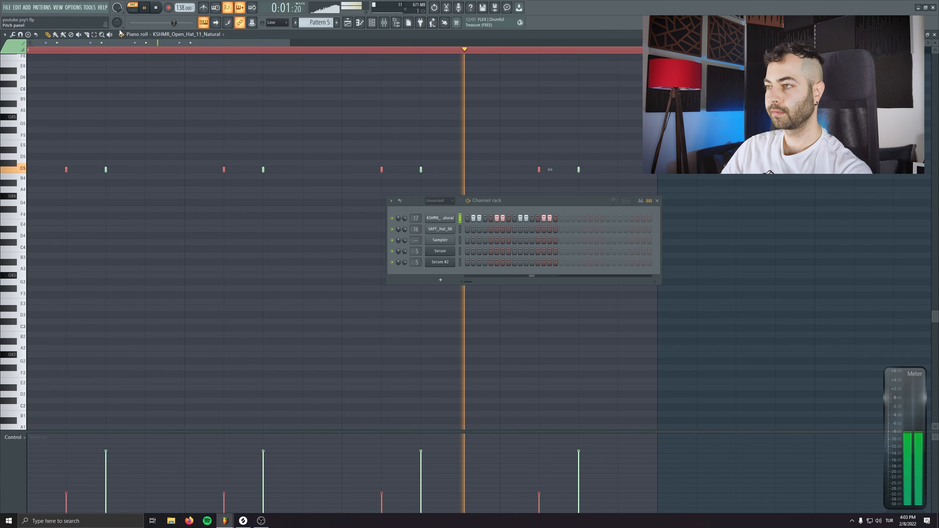
pyautogui.click(447, 219)
pyautogui.click(145, 200)
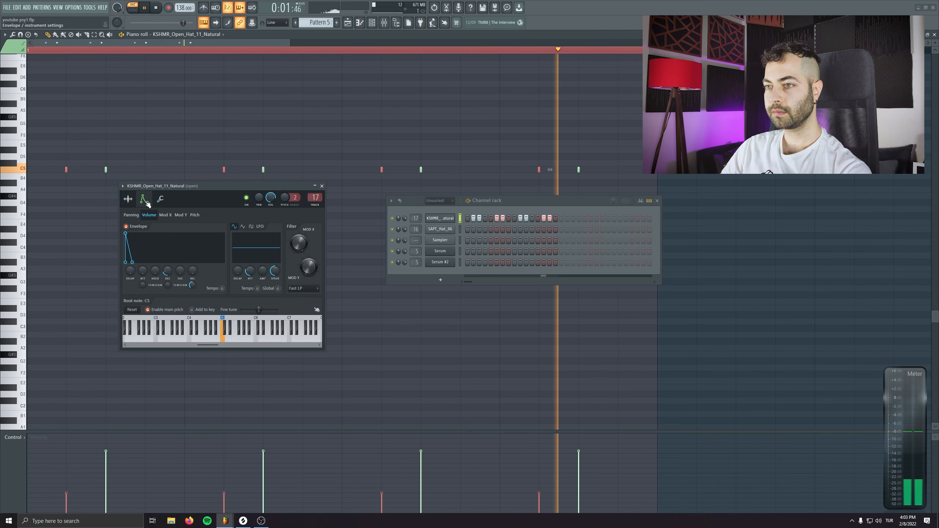
pyautogui.click(322, 186)
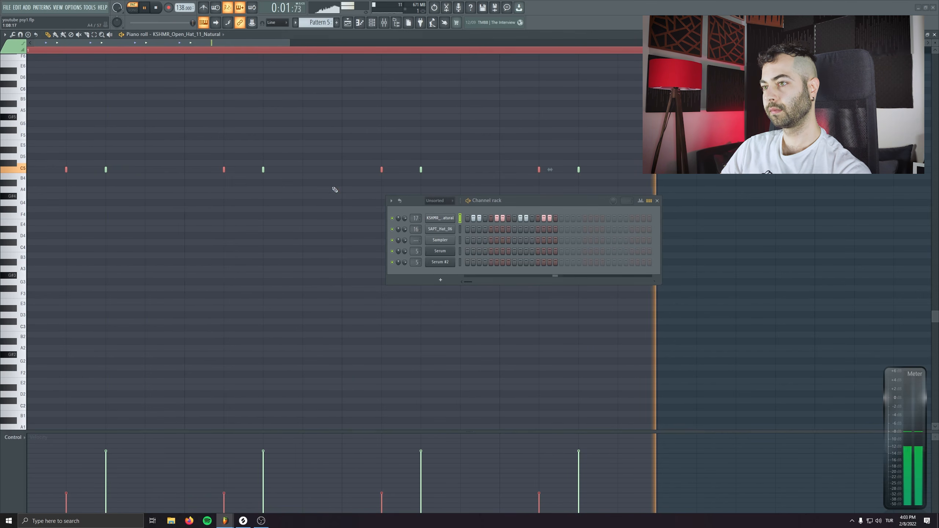
# - Route the open mixer track to the hat bus, disable its send to DRUMS MIX, and play the arrangement
pyautogui.press('F5')
pyautogui.press('l')
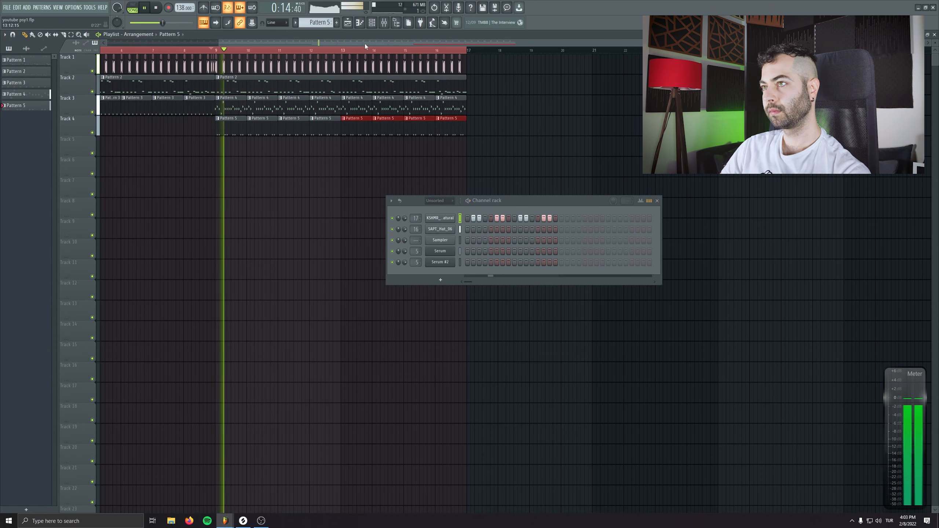
pyautogui.click(385, 23)
pyautogui.press('space')
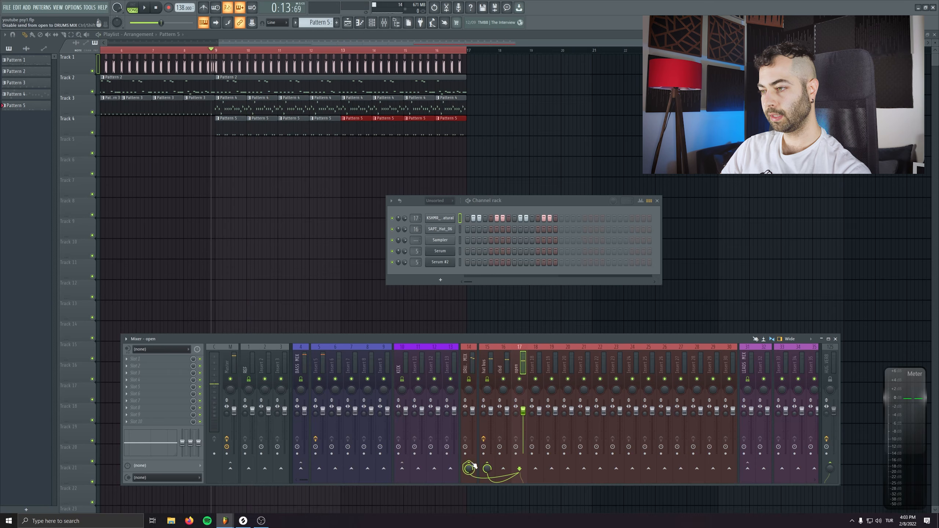
pyautogui.press('space')
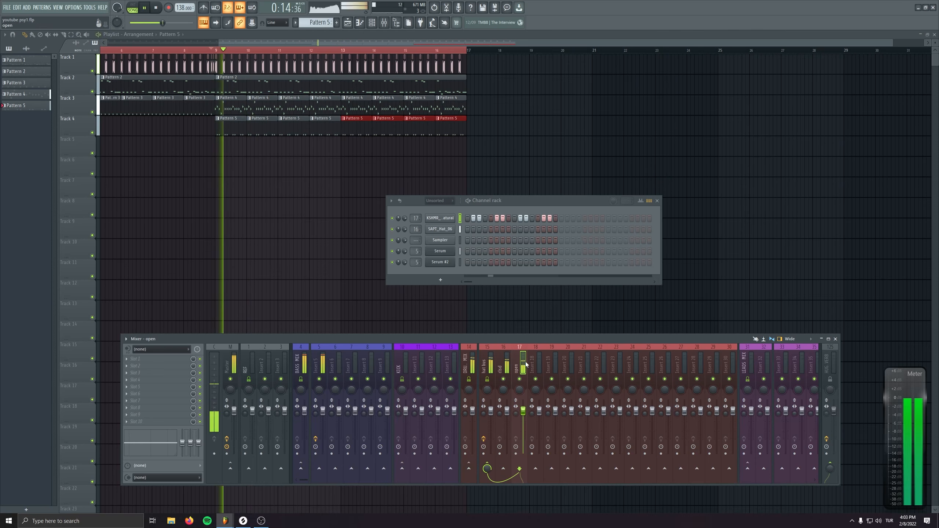
# - Normalize the open hat sample and set its volume envelope decay time to 20% during playback
pyautogui.click(440, 218)
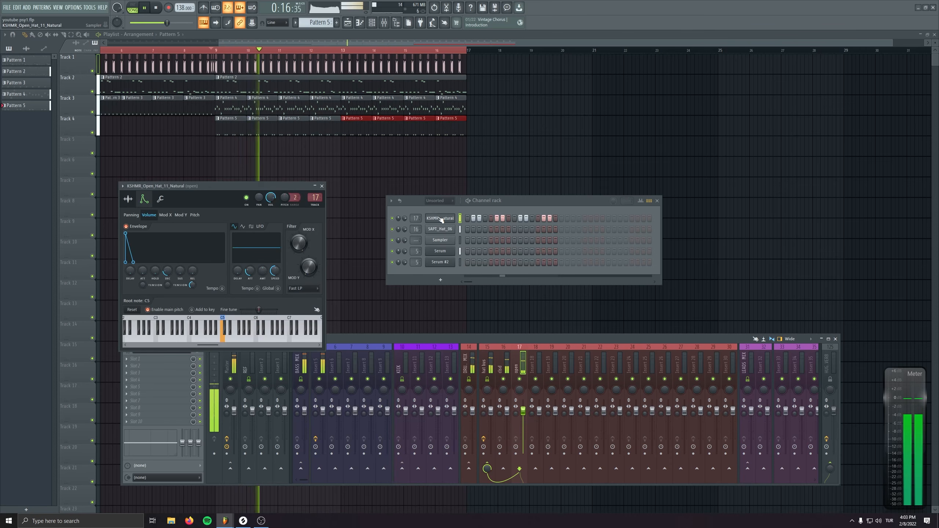
pyautogui.click(129, 199)
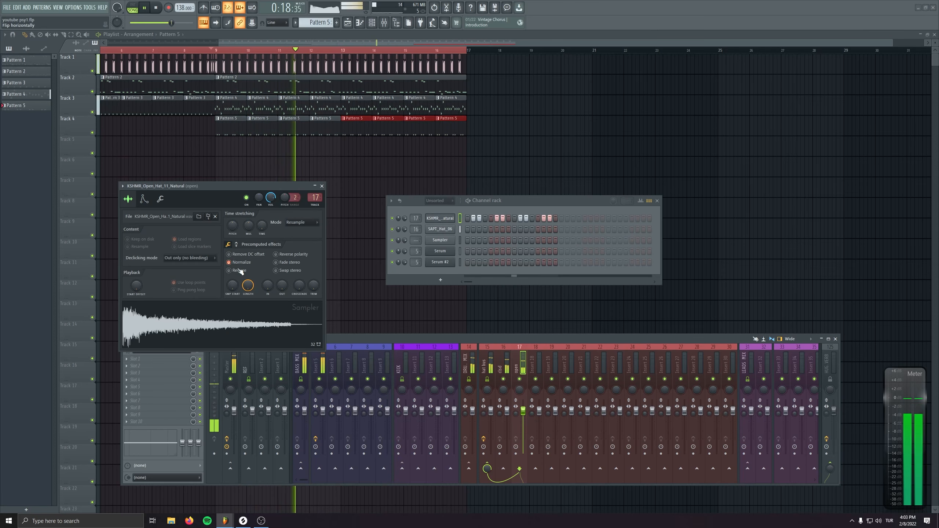
pyautogui.click(144, 199)
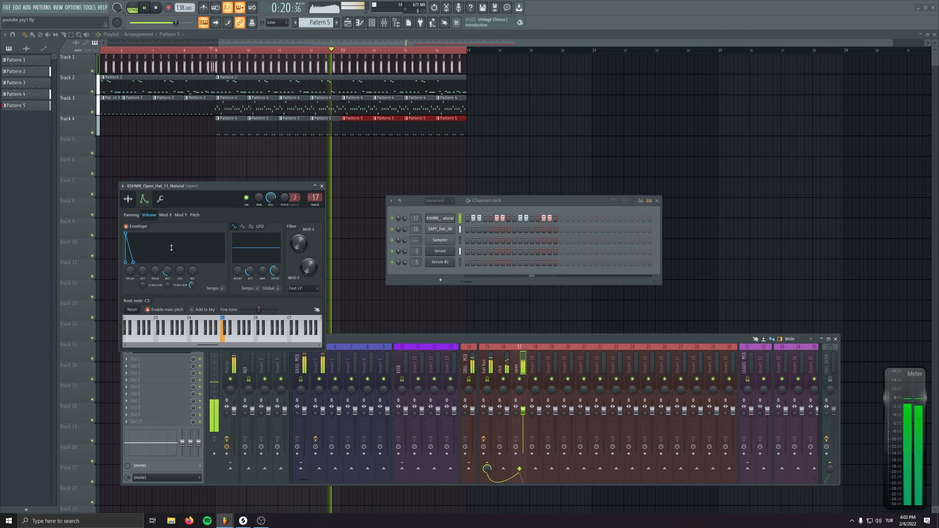
pyautogui.moveTo(167, 267); pyautogui.dragTo(167, 271)
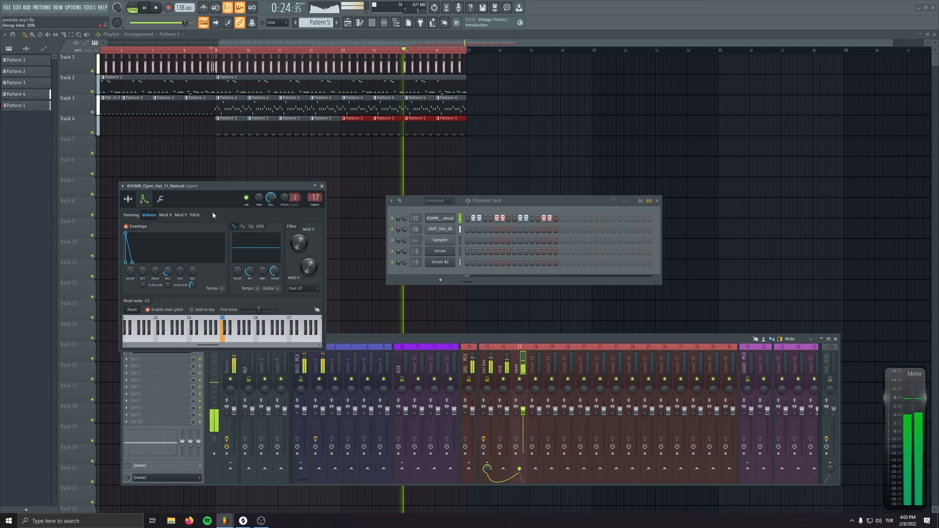
pyautogui.click(322, 186)
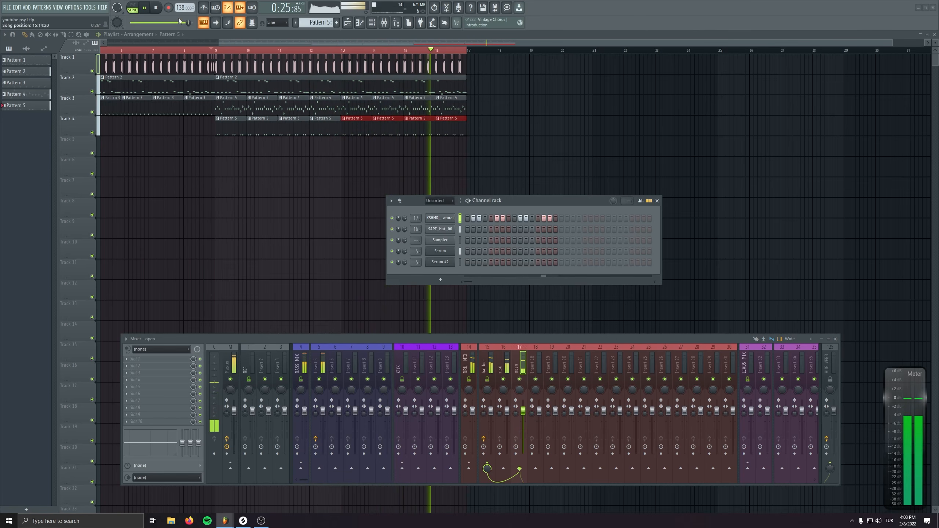
# - Load a low- and high-cut preset in Fruity parametric EQ 2 on the clsd track and raise its low-cut frequency
pyautogui.click(157, 9)
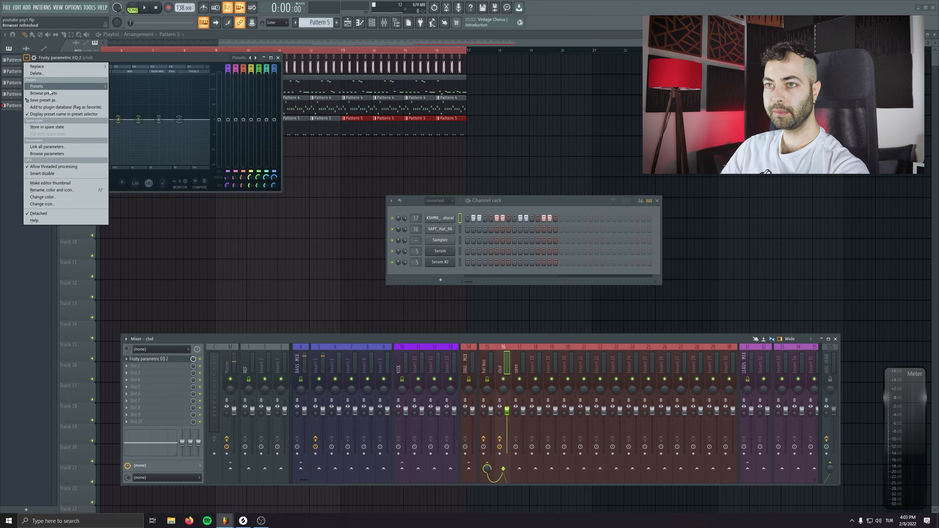
pyautogui.moveTo(74, 86)
pyautogui.click(140, 169)
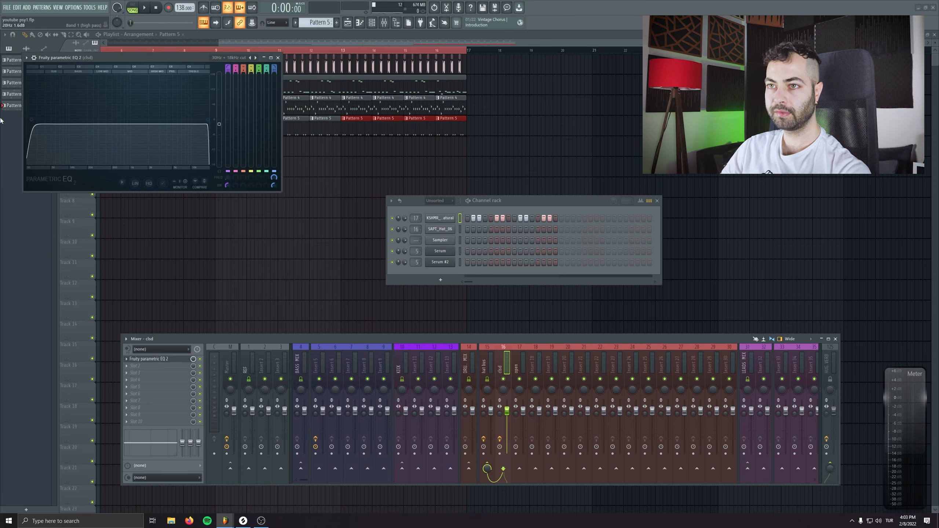
pyautogui.hotkey('ctrl', 'z')
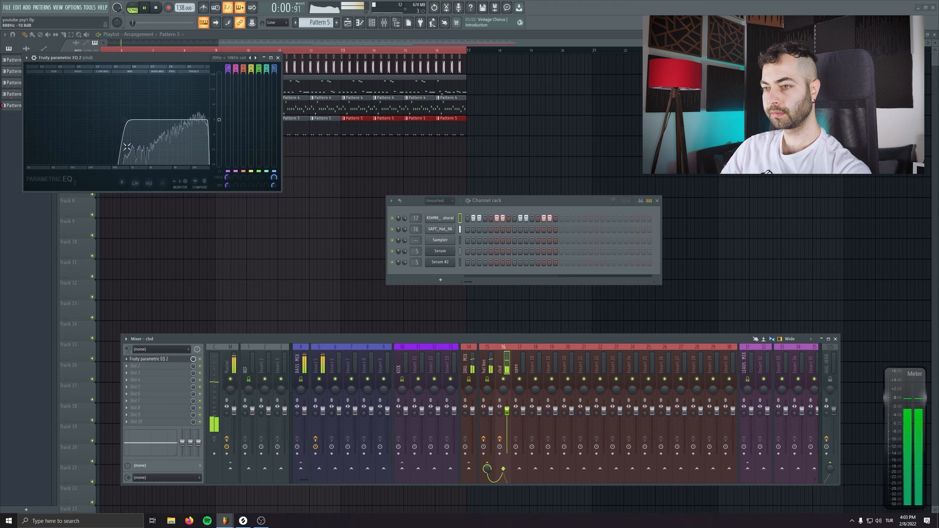
# - Load the low- and high-cut Fruity parametric EQ 2 on the open track and move playback to bar 13
pyautogui.click(127, 360)
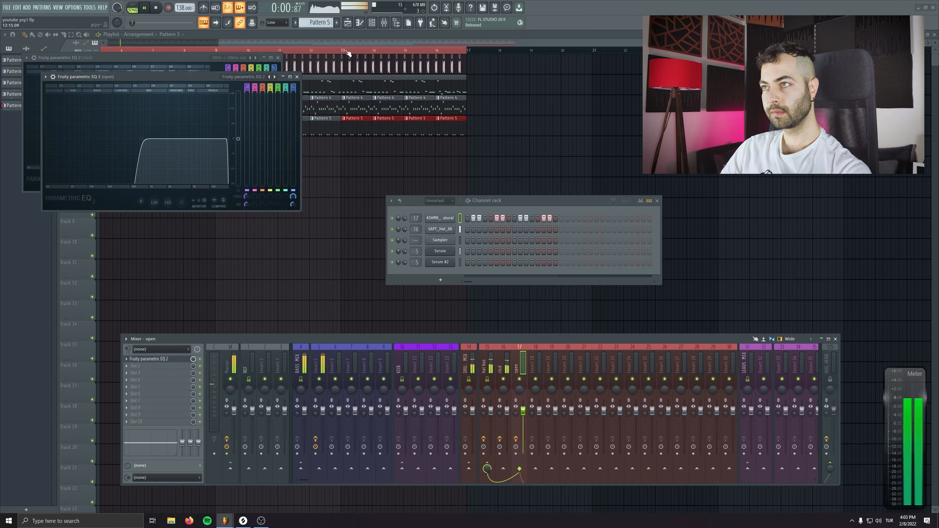
pyautogui.click(347, 51)
pyautogui.press('F9')
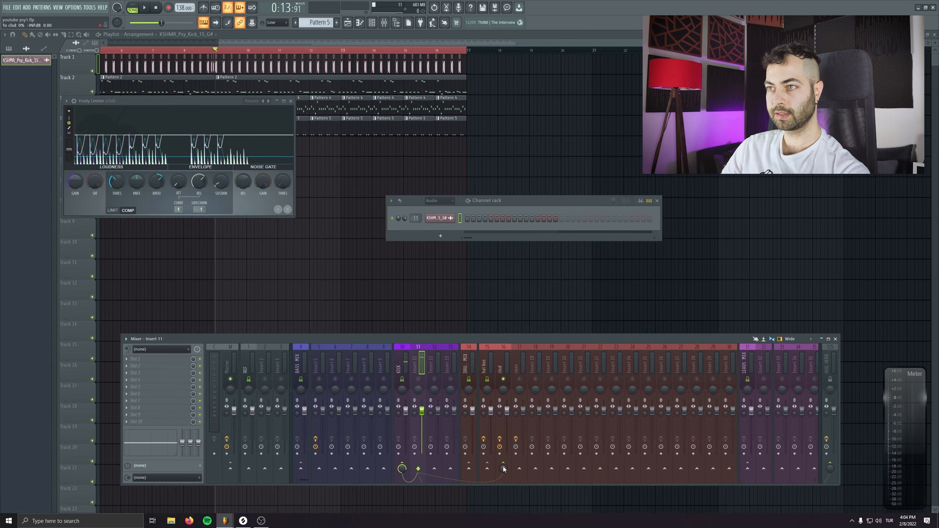
# - Adjust the kick-sidechained Fruity Limiter's compressor threshold on the clsd track during playback, and switch the open track back on
pyautogui.press('space')
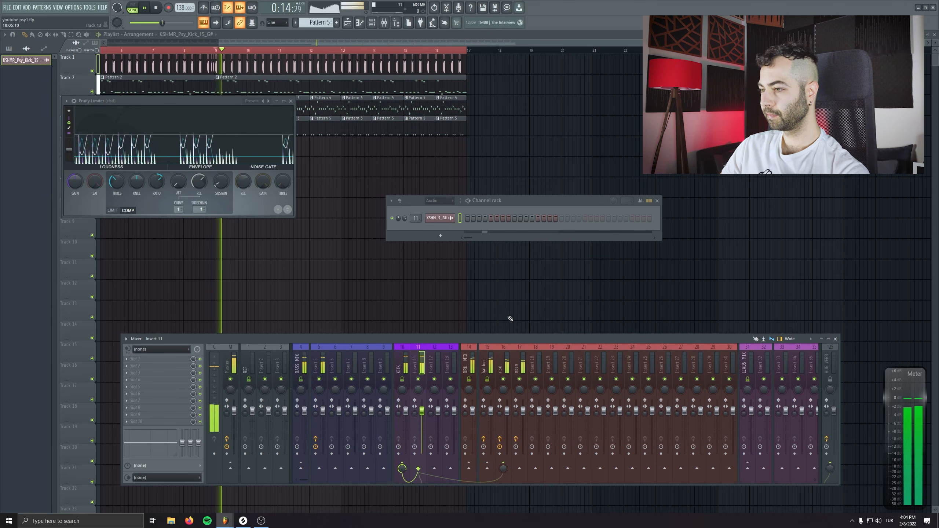
pyautogui.moveTo(116, 181); pyautogui.dragTo(156, 176)
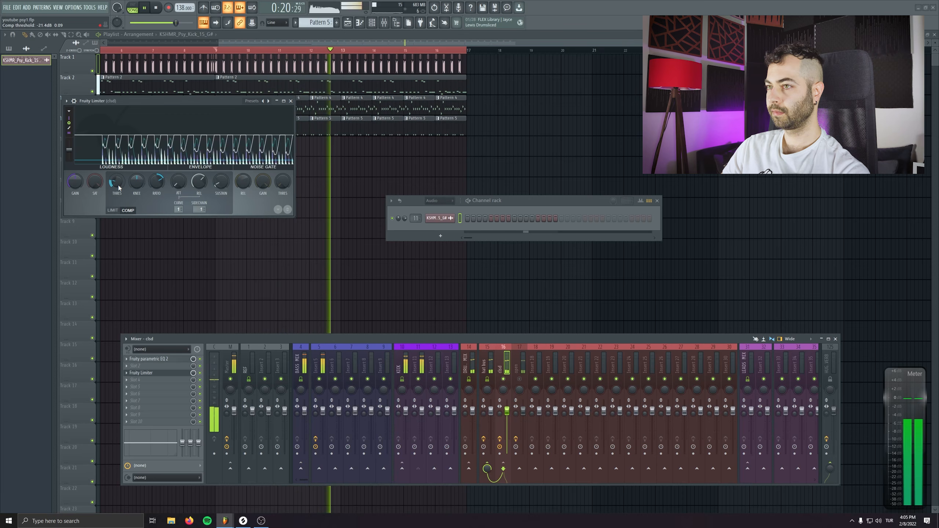
pyautogui.scroll(5, 119, 185)
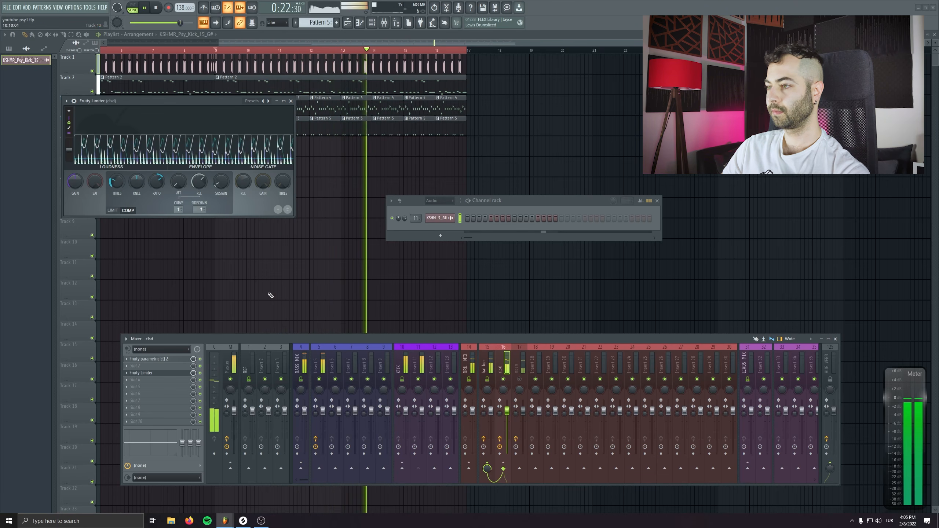
pyautogui.click(519, 379)
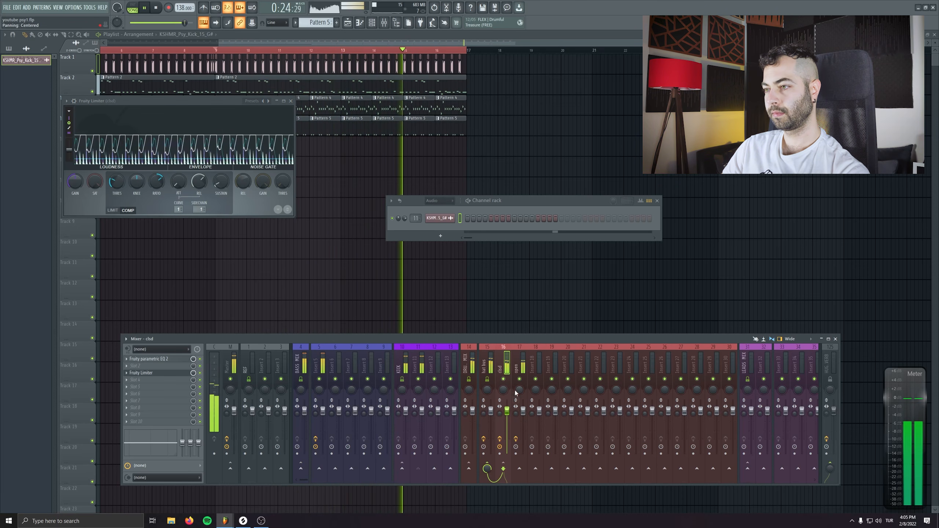
pyautogui.click(291, 101)
pyautogui.press('F9')
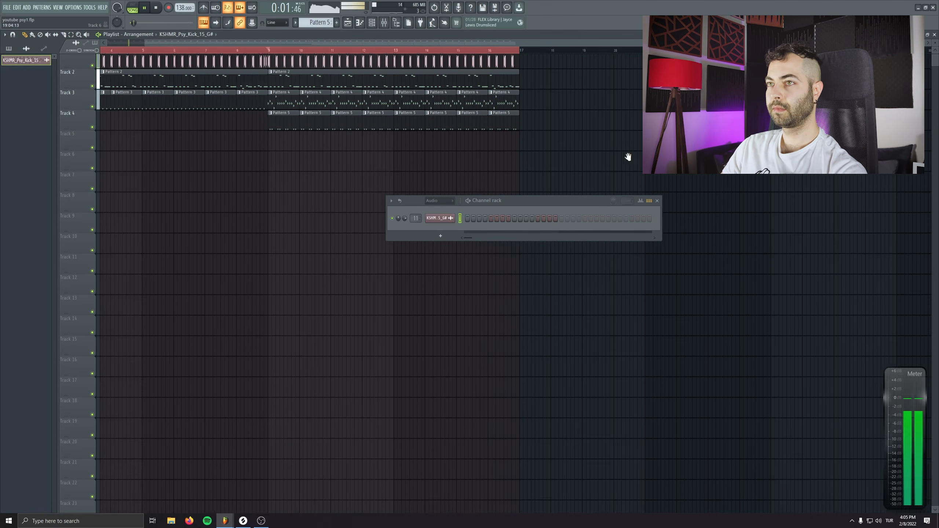
# - Open the sample settings of the ZTR_Clap_06 clip on Track 5 and preview the clap
pyautogui.moveTo(625, 155); pyautogui.dragTo(320, 139)
pyautogui.doubleClick(325, 137)
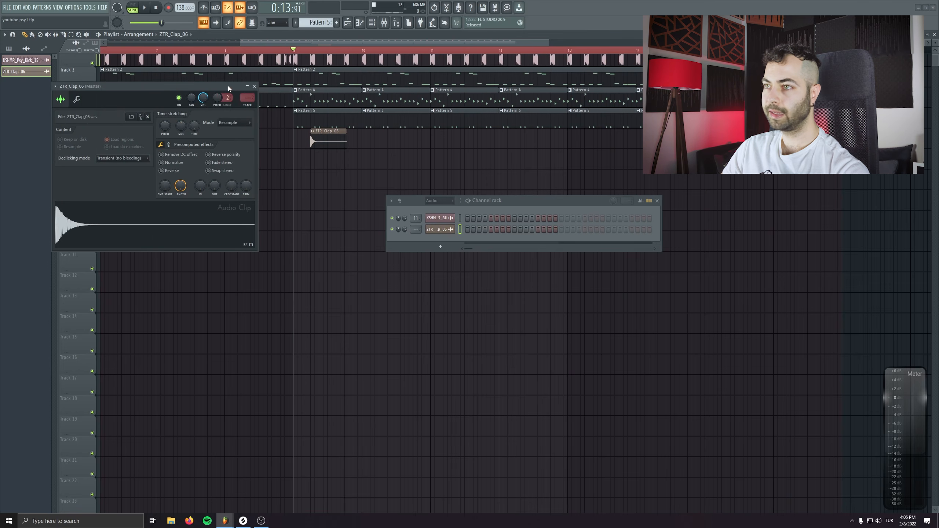
pyautogui.click(174, 233)
pyautogui.click(660, 200)
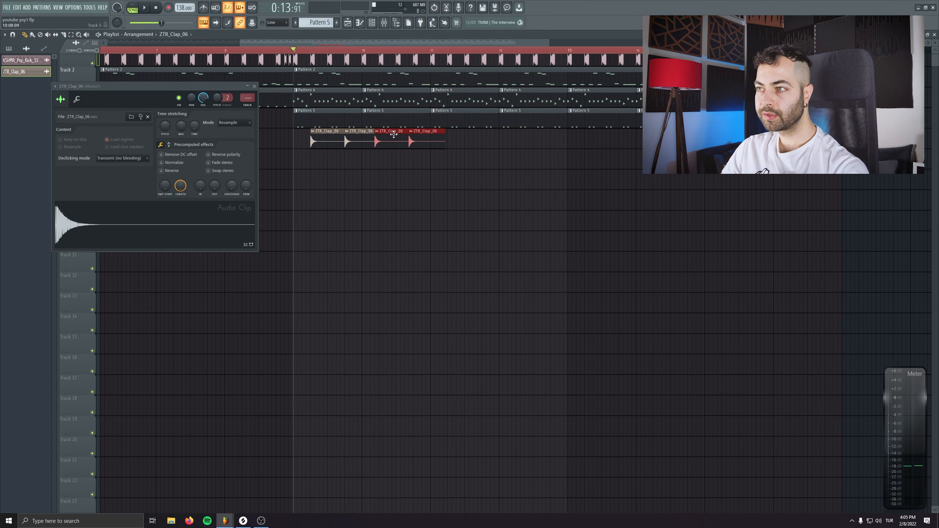
# - Repeat the ZTR_Clap_06 clip on beats 2 and 4 through bar 16 on Track 5 and shorten all the clips
pyautogui.hotkey('ctrl', 'b')
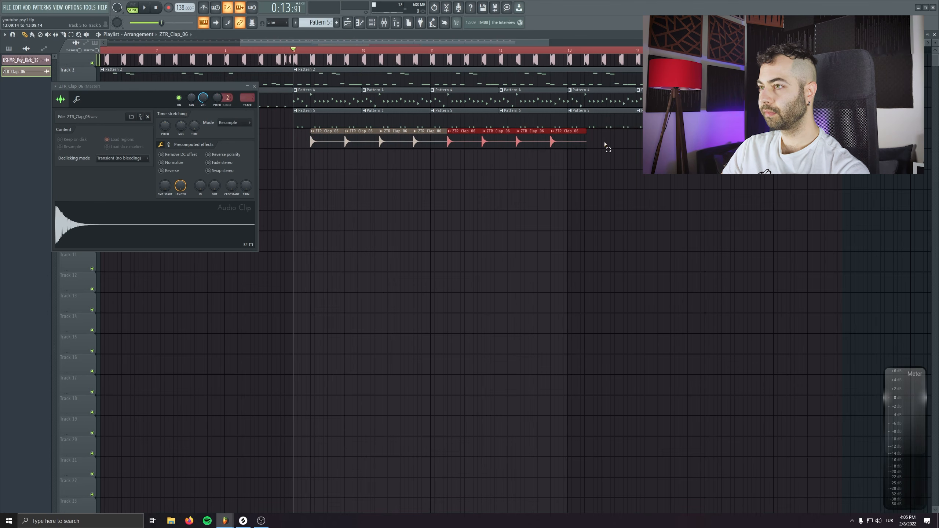
pyautogui.moveTo(605, 145); pyautogui.dragTo(318, 143)
pyautogui.hotkey('ctrl', 'b')
pyautogui.scroll(-3, 441, 146)
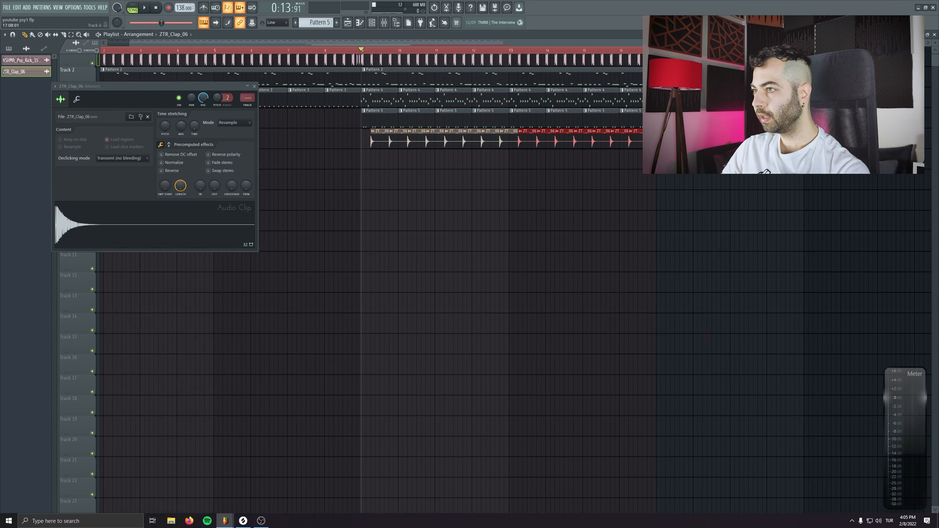
pyautogui.moveTo(378, 155); pyautogui.dragTo(655, 138)
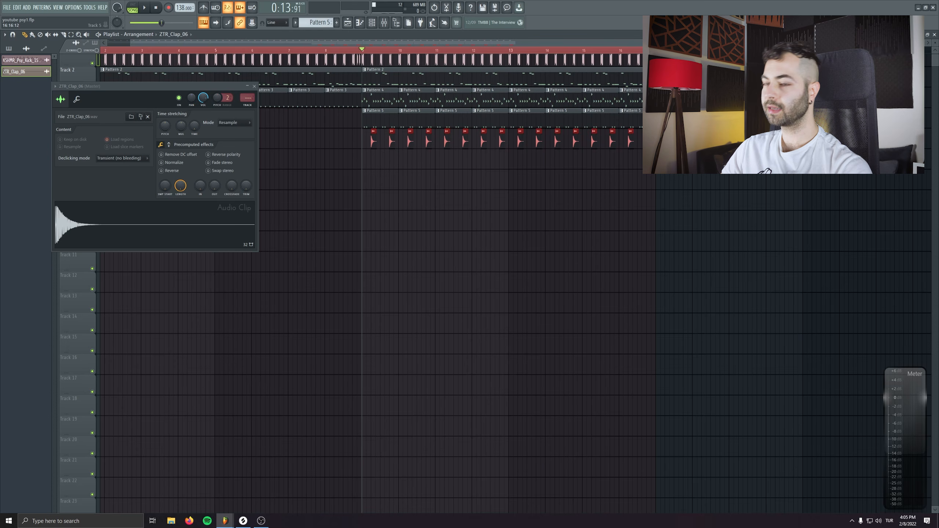
# - Play the arrangement from bar 8, set the clap's channel volume to 60%, and deselect the clap clips
pyautogui.click(326, 50)
pyautogui.press('space')
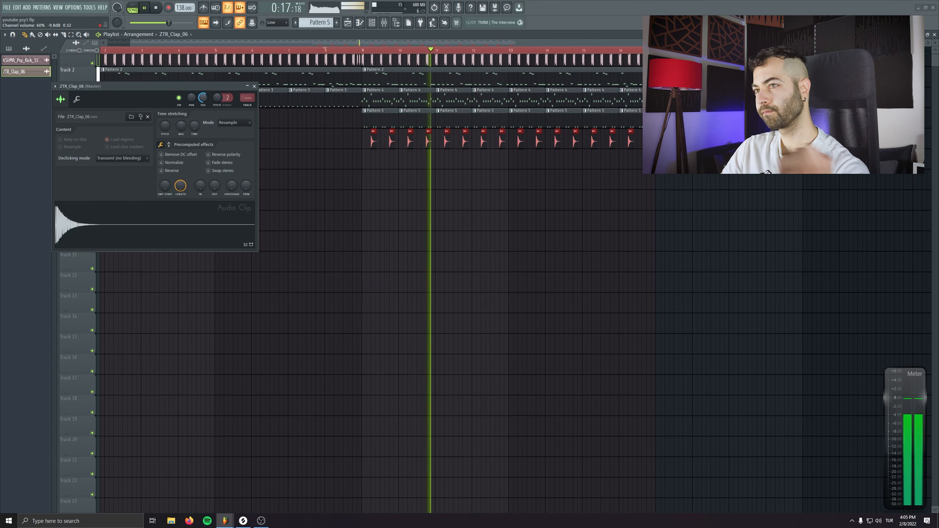
pyautogui.click(254, 86)
pyautogui.click(699, 222)
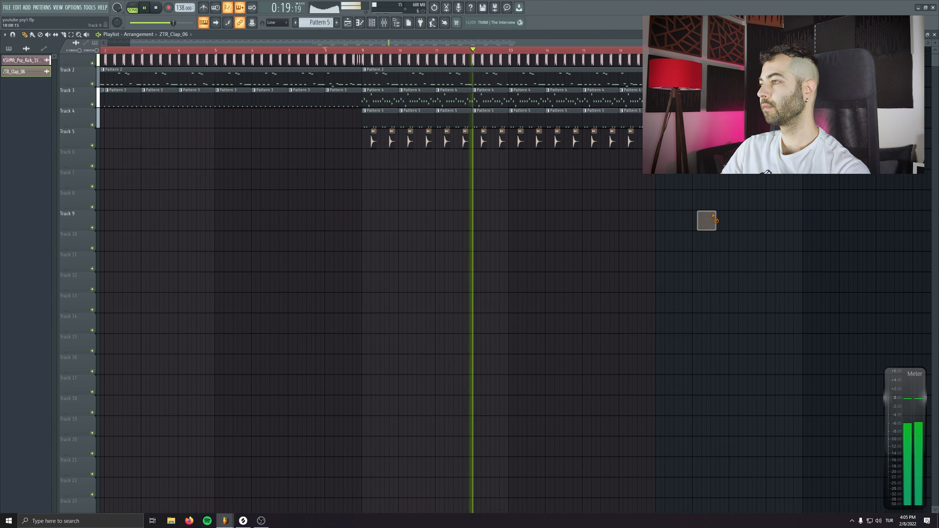
pyautogui.rightClick(700, 223)
# - Open the TRS Classic Clipper on the Master track and add LFOTool to the Master effects
pyautogui.press('F9')
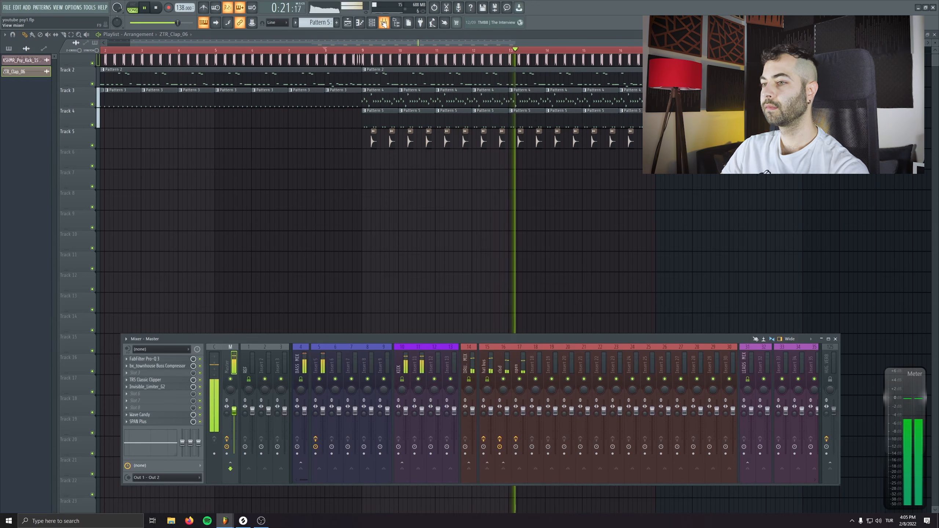
pyautogui.press('space')
pyautogui.click(145, 379)
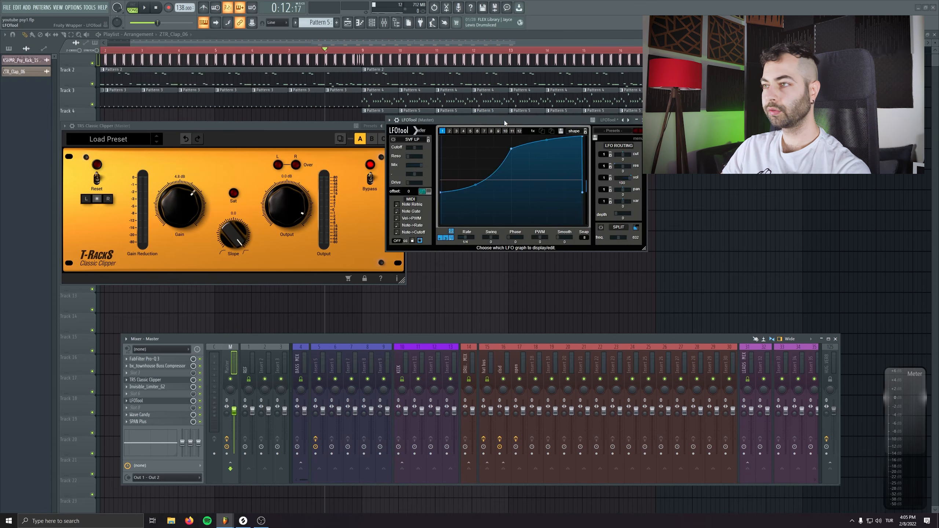
pyautogui.press('space')
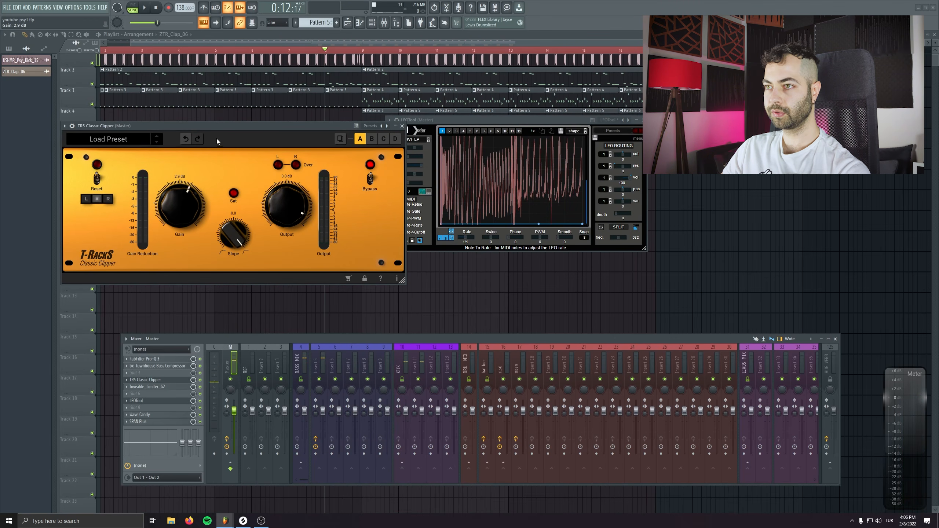
# - Set the Master's TRS Classic Clipper gain to 3.1 dB during playback and move the LFOTool window out of the way
pyautogui.moveTo(217, 126); pyautogui.dragTo(210, 158)
pyautogui.scroll(-3, 168, 255)
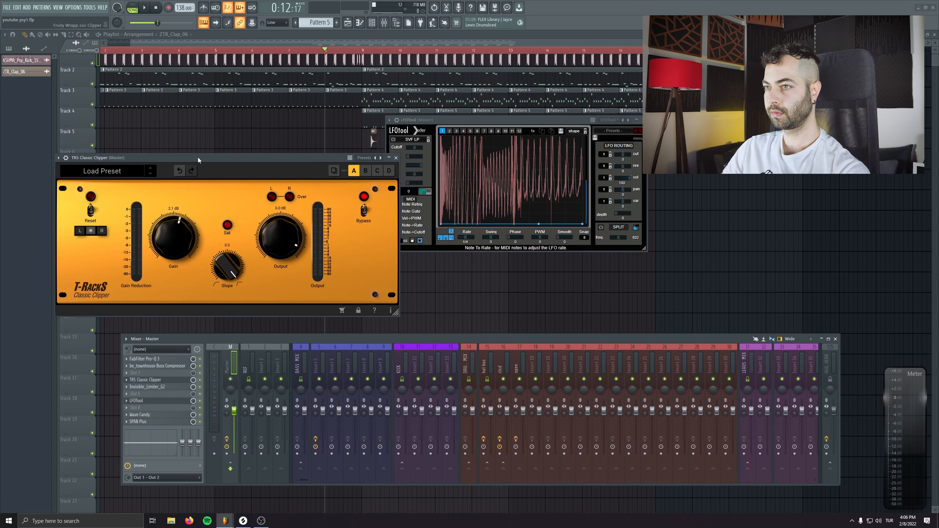
pyautogui.press('space')
pyautogui.scroll(5, 174, 228)
pyautogui.scroll(3, 174, 226)
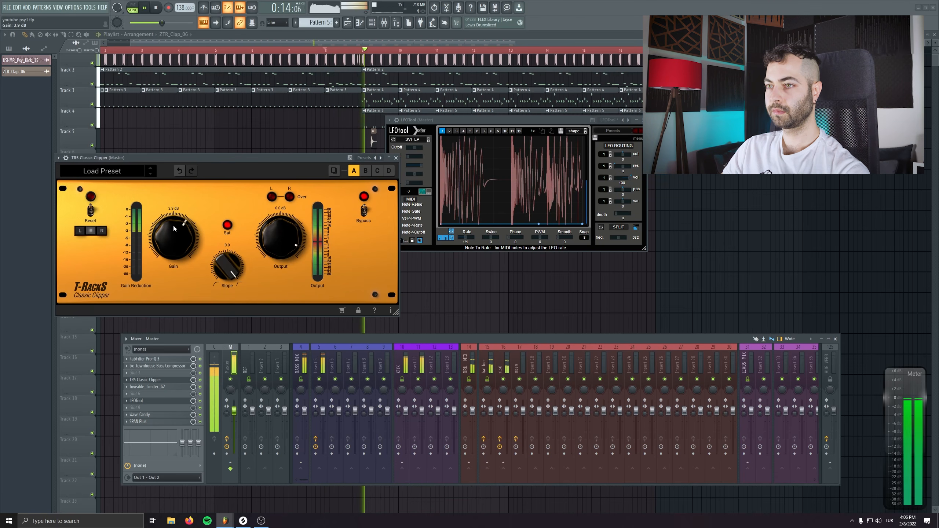
pyautogui.scroll(-5, 172, 224)
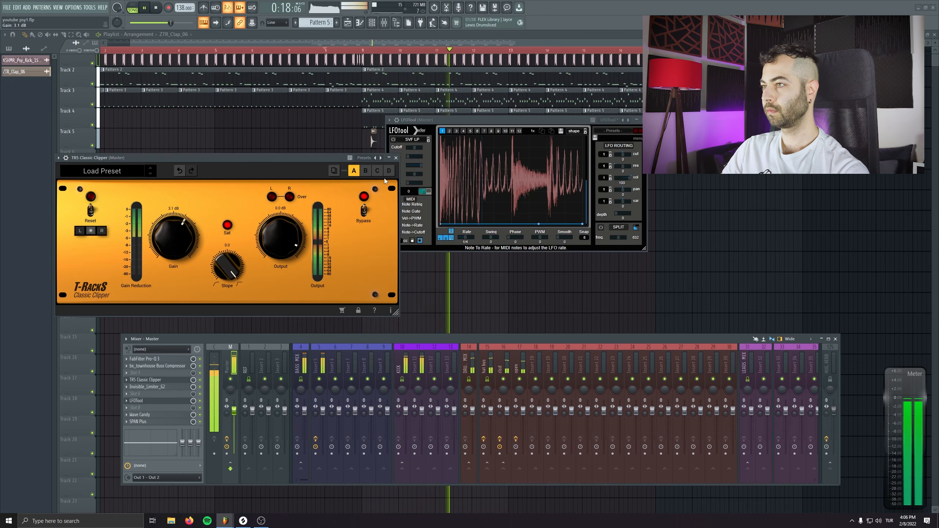
pyautogui.click(395, 158)
pyautogui.moveTo(478, 121); pyautogui.dragTo(744, 118)
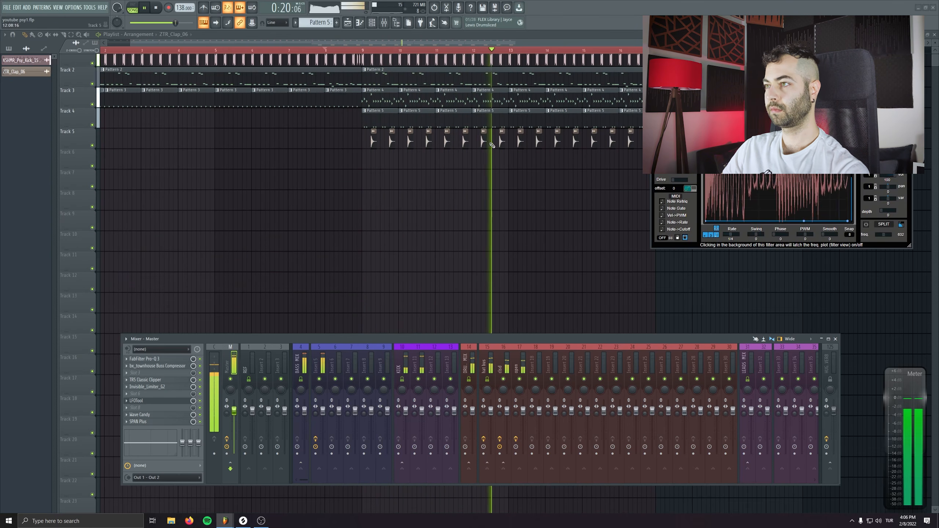
# - Add a fade-out to the ZTR_Clap_06 sample and set its channel volume to 66% during playback
pyautogui.doubleClick(502, 139)
pyautogui.moveTo(203, 98); pyautogui.dragTo(202, 106)
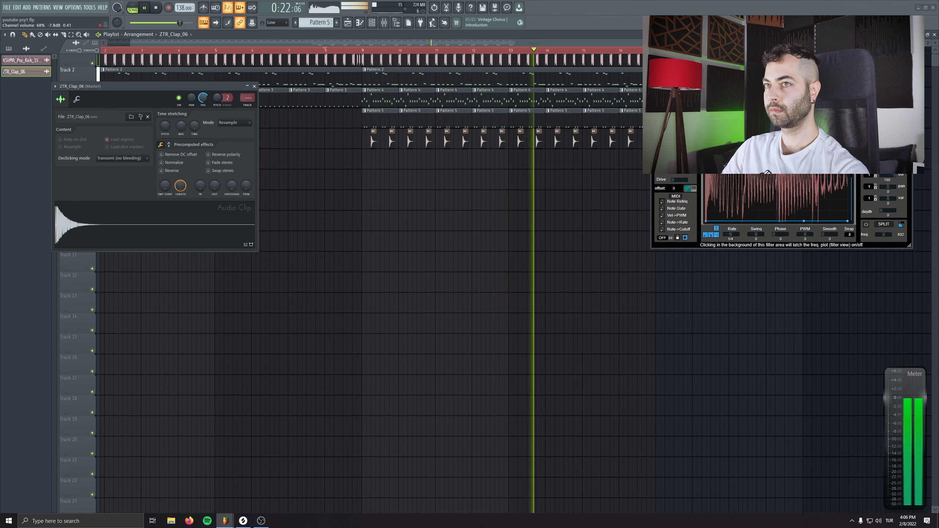
pyautogui.moveTo(215, 186); pyautogui.dragTo(215, 177)
pyautogui.moveTo(199, 99); pyautogui.dragTo(203, 102)
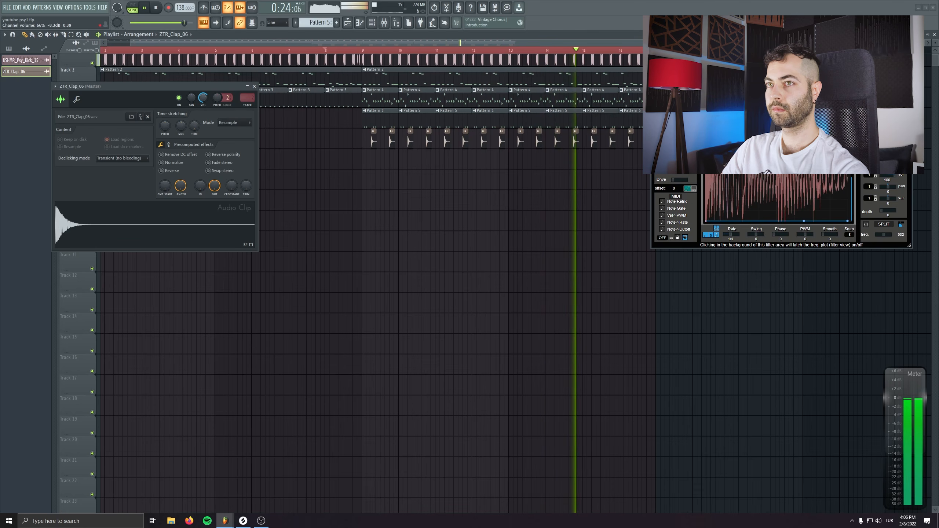
pyautogui.click(253, 86)
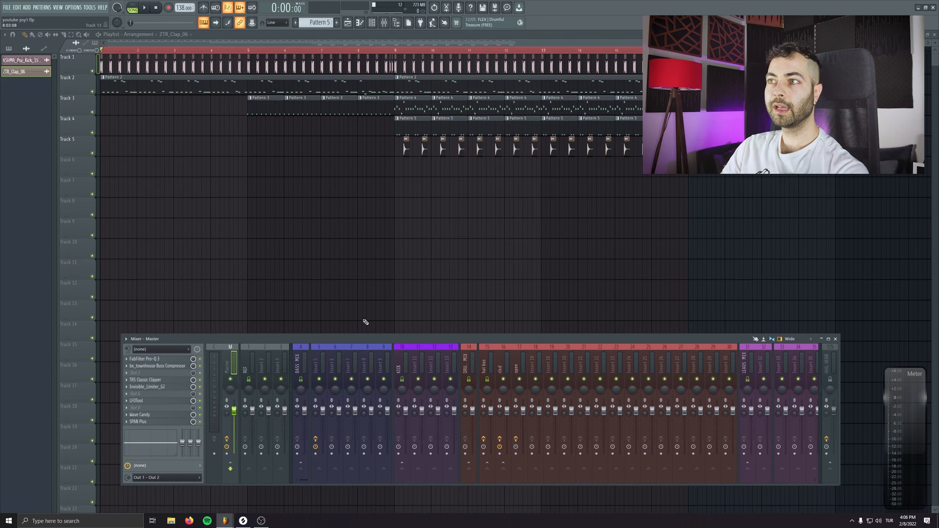
# - Create a pattern named SHOTS, place it at the start of Track 6, and add a Phase Plant channel
pyautogui.click(336, 22)
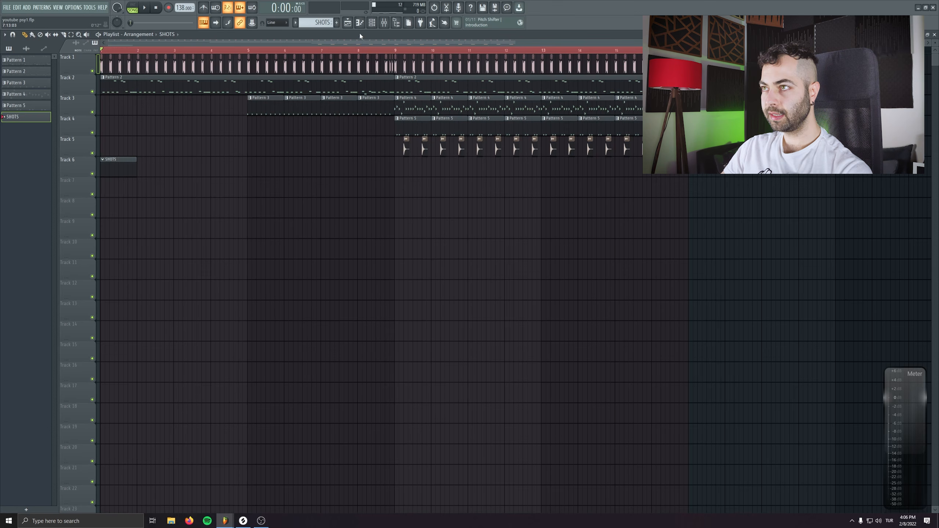
pyautogui.click(373, 23)
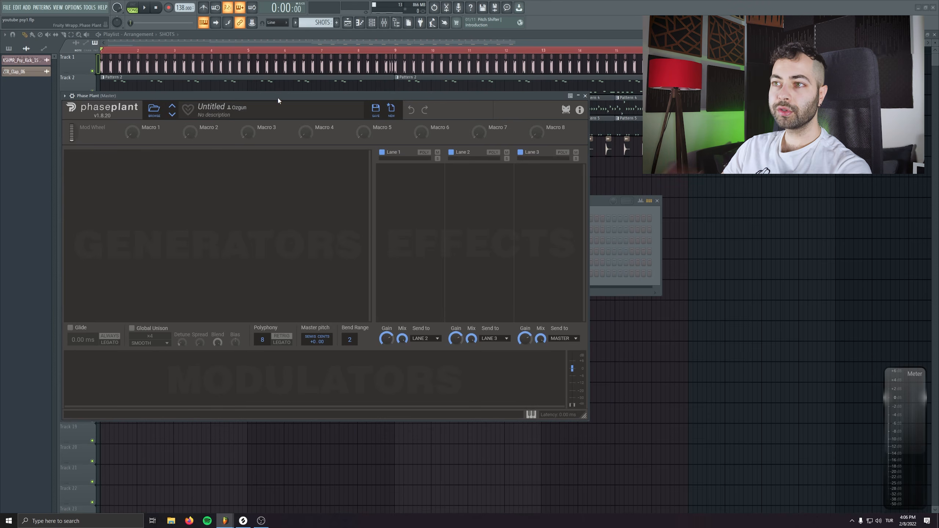
pyautogui.moveTo(278, 101); pyautogui.dragTo(318, 127)
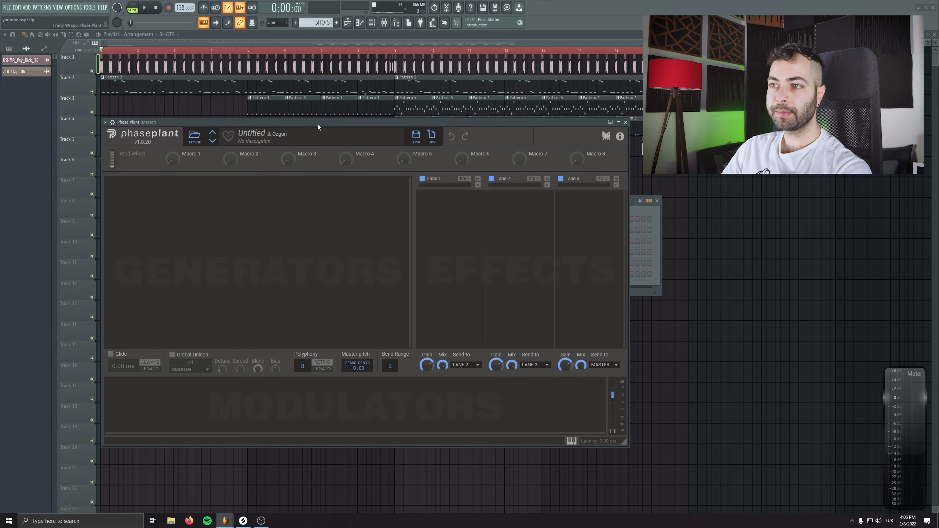
# - Browse Phase Plant's presets and open the Leads folder of the Astral Beings bank
pyautogui.click(193, 136)
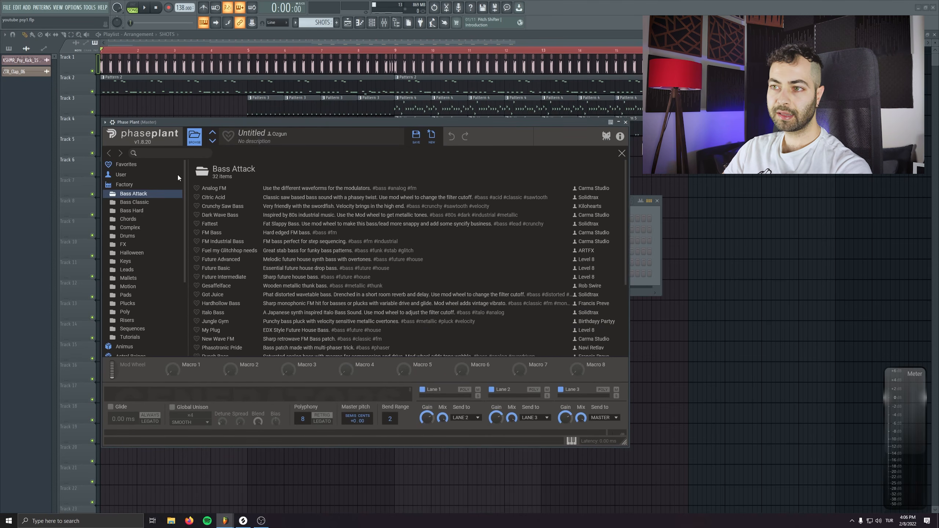
pyautogui.scroll(-3, 166, 210)
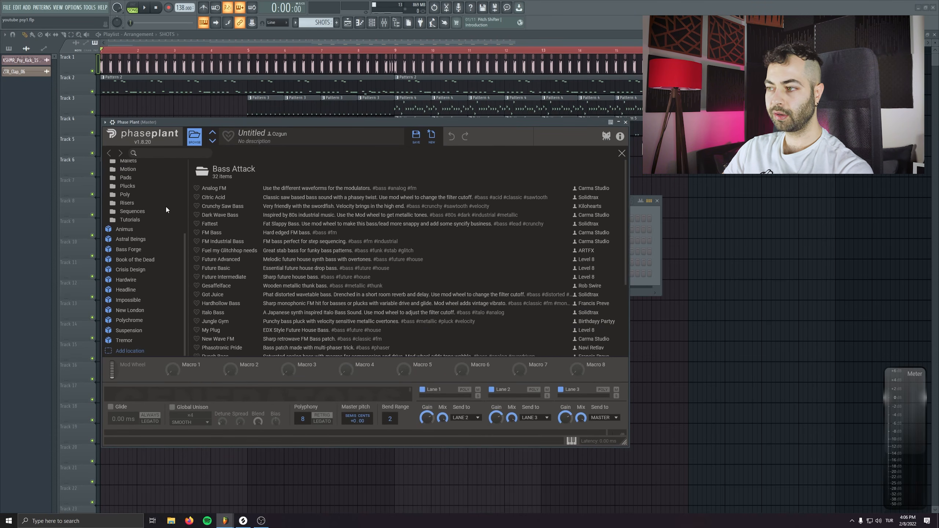
pyautogui.scroll(2, 164, 206)
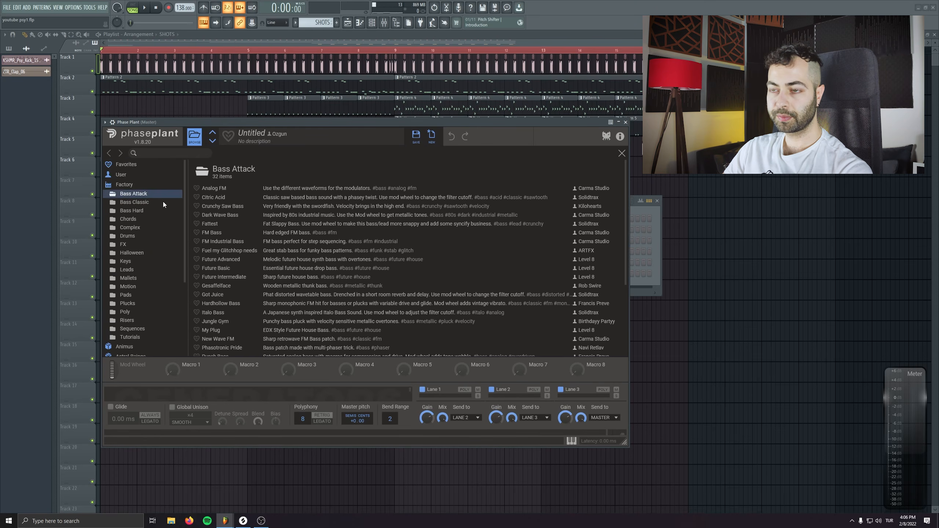
pyautogui.scroll(-2, 162, 204)
pyautogui.click(148, 241)
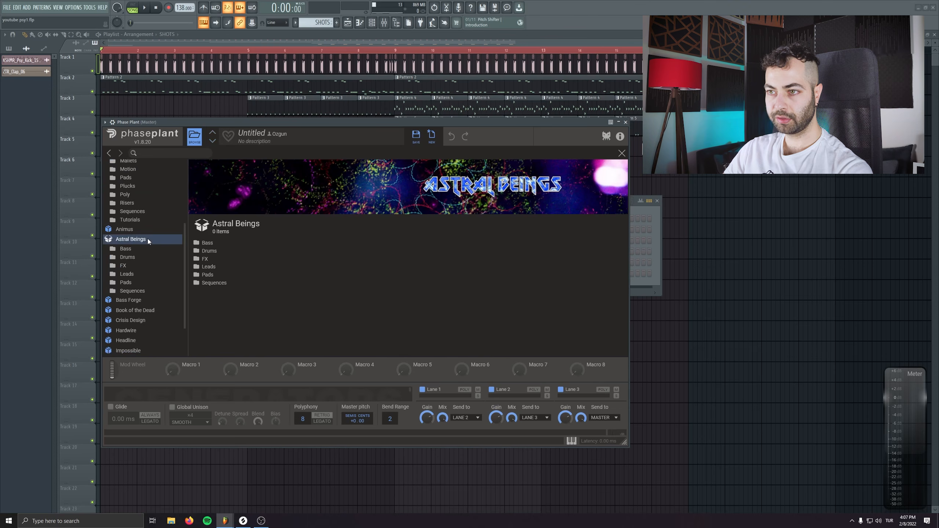
pyautogui.click(220, 242)
pyautogui.click(135, 273)
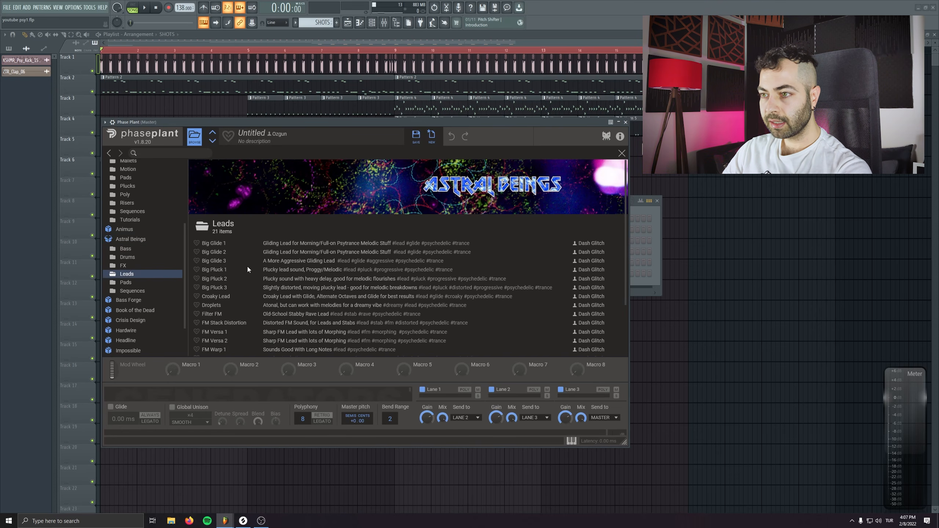
# - Look through the Astral Beings leads, load the Talking Filters preset, and audition it
pyautogui.scroll(-2, 245, 269)
pyautogui.scroll(2, 300, 239)
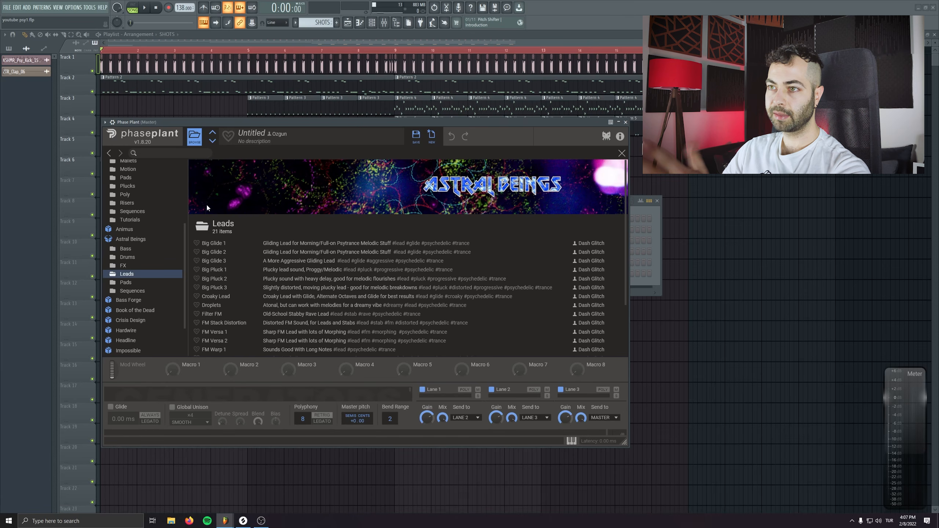
pyautogui.scroll(-2, 234, 241)
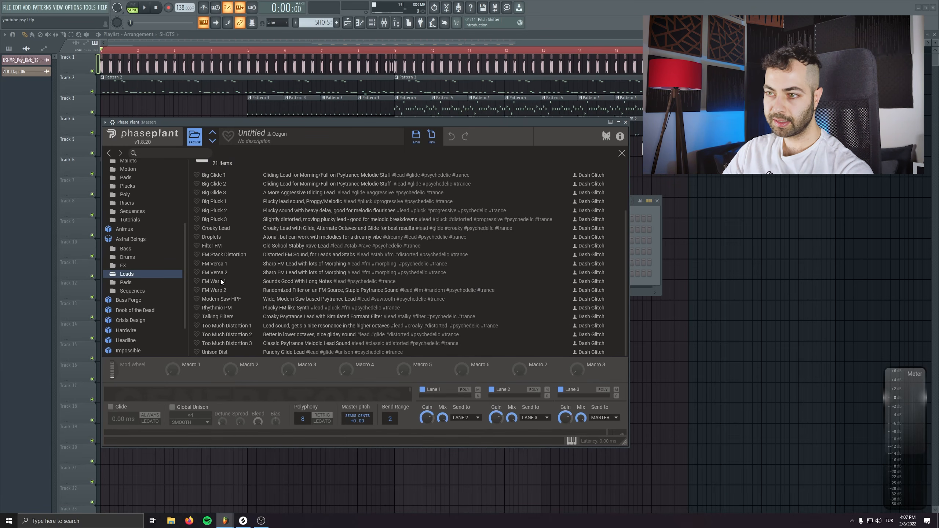
pyautogui.click(224, 316)
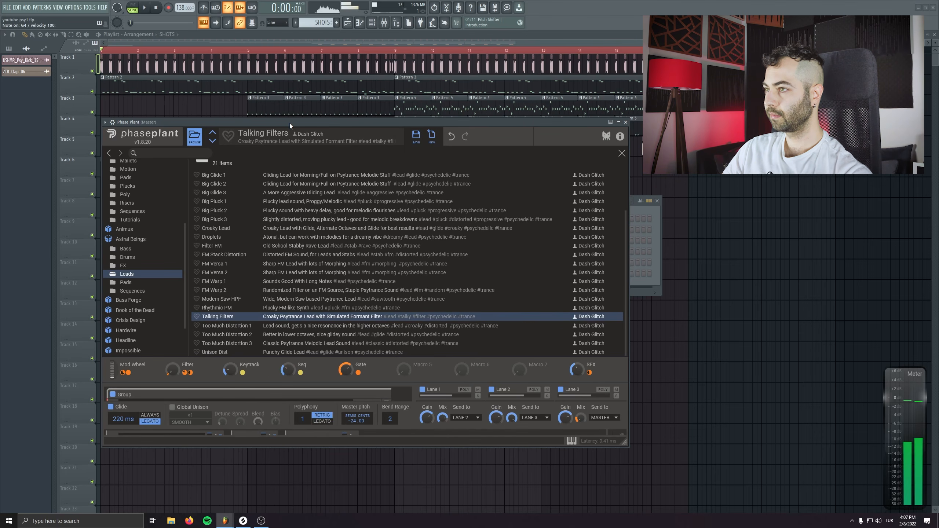
# - Close the Phase Plant window and route its channel to mixer track 42
pyautogui.click(626, 122)
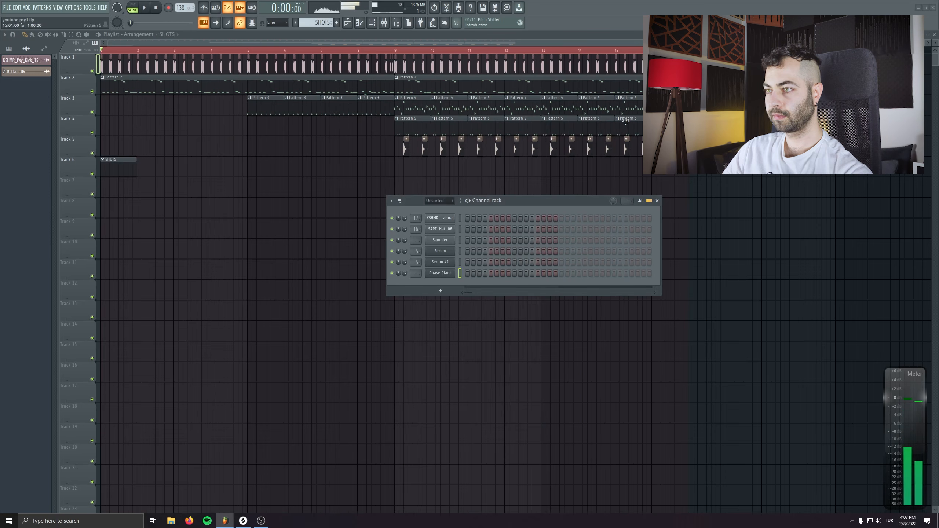
pyautogui.doubleClick(417, 274)
pyautogui.moveTo(414, 273); pyautogui.dragTo(414, 222)
# - Load the LOWCUT preset into Fruity Parametric EQ 2 on mixer Insert 42
pyautogui.click(314, 460)
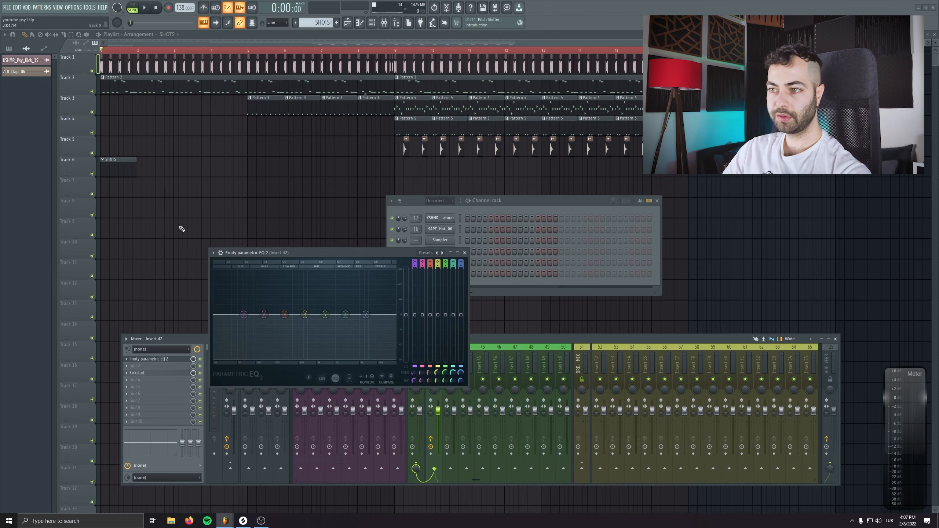
pyautogui.click(213, 253)
pyautogui.moveTo(255, 281)
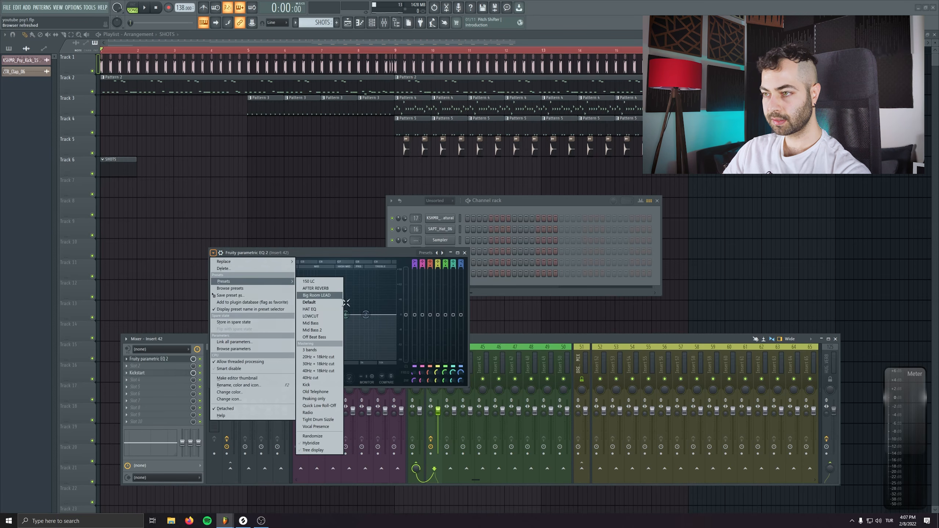
pyautogui.click(318, 315)
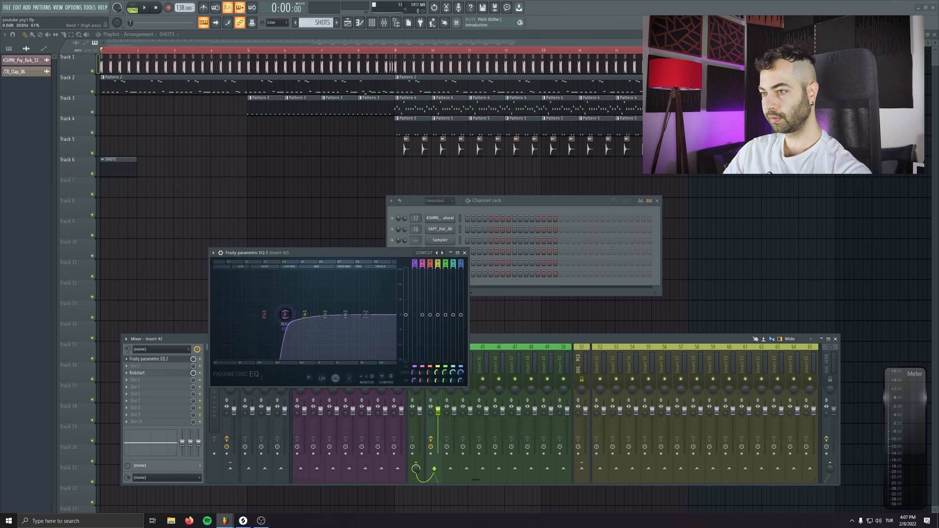
pyautogui.click(464, 253)
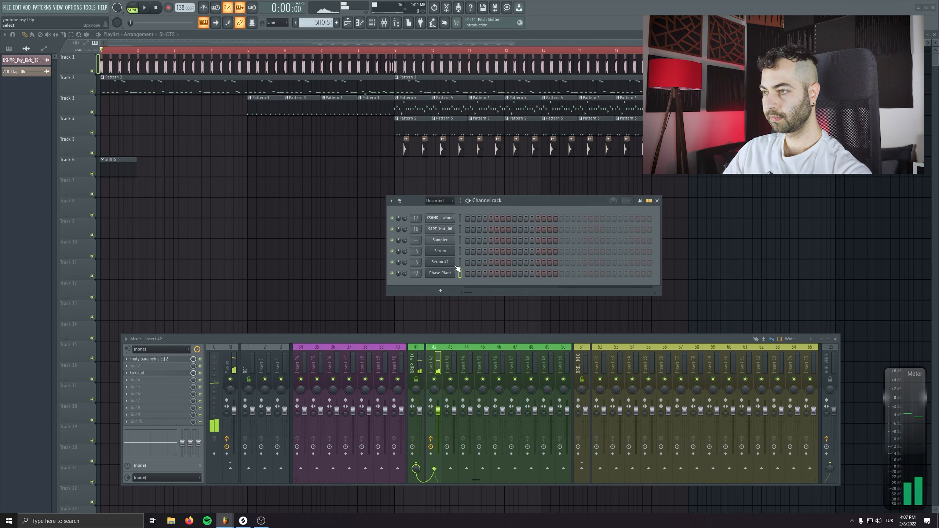
# - Place a two-step G#4 note on step 3 of bar 1 in the Phase Plant piano roll and play the song
pyautogui.rightClick(458, 271)
pyautogui.click(468, 273)
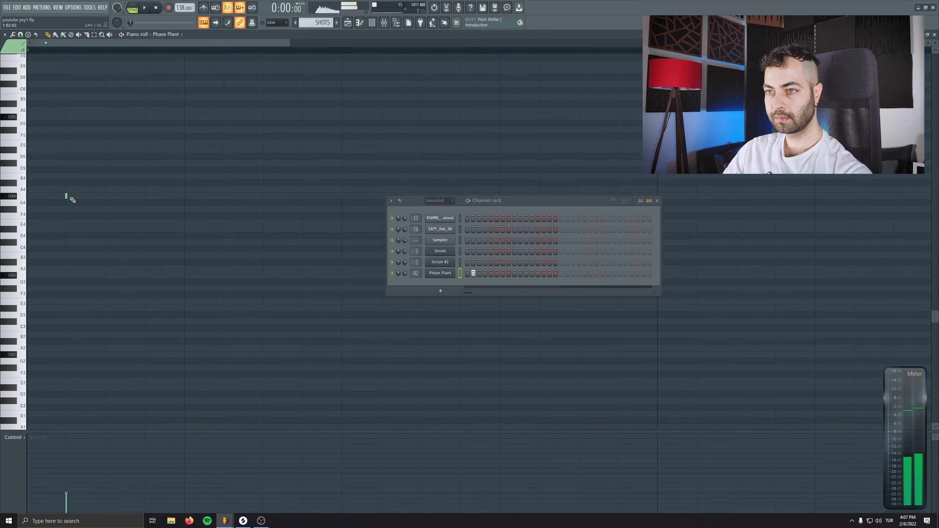
pyautogui.rightClick(114, 197)
pyautogui.moveTo(77, 197)
pyautogui.mouseDown()
pyautogui.moveTo(139, 196)
pyautogui.moveTo(71, 196)
pyautogui.mouseUp()
pyautogui.click(148, 198)
pyautogui.press('space')
pyautogui.scroll(-3, 77, 261)
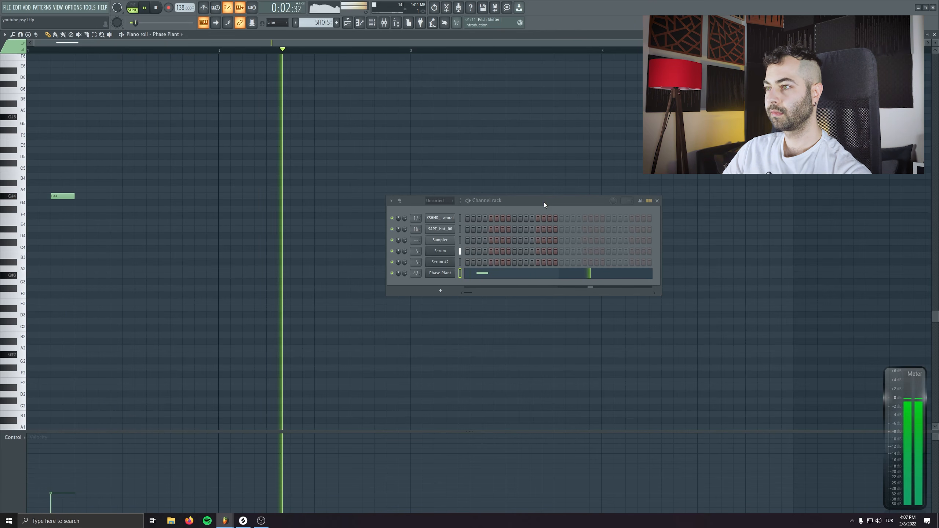
# - Move the channel rack clear of the notes and add a four-step note just before bar 3, raised an octave to G#5
pyautogui.moveTo(544, 202); pyautogui.dragTo(605, 241)
pyautogui.click(408, 203)
pyautogui.press('space')
pyautogui.press('space')
pyautogui.moveTo(408, 203)
pyautogui.mouseDown()
pyautogui.moveTo(397, 196)
pyautogui.moveTo(434, 197)
pyautogui.moveTo(419, 205)
pyautogui.mouseUp()
pyautogui.hotkey('ctrl', 'Up')
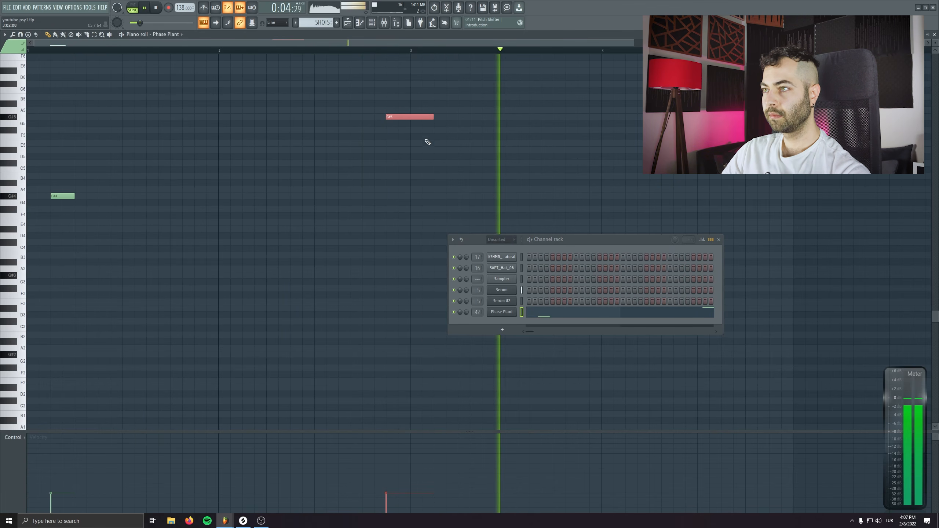
# - Add a two-step G#4 note on step 3 of bar 5, and move the G#5 note to 2:14 with a three-step length
pyautogui.keyDown('ctrl'); pyautogui.scroll(-2, 199, 249); pyautogui.keyUp('ctrl')
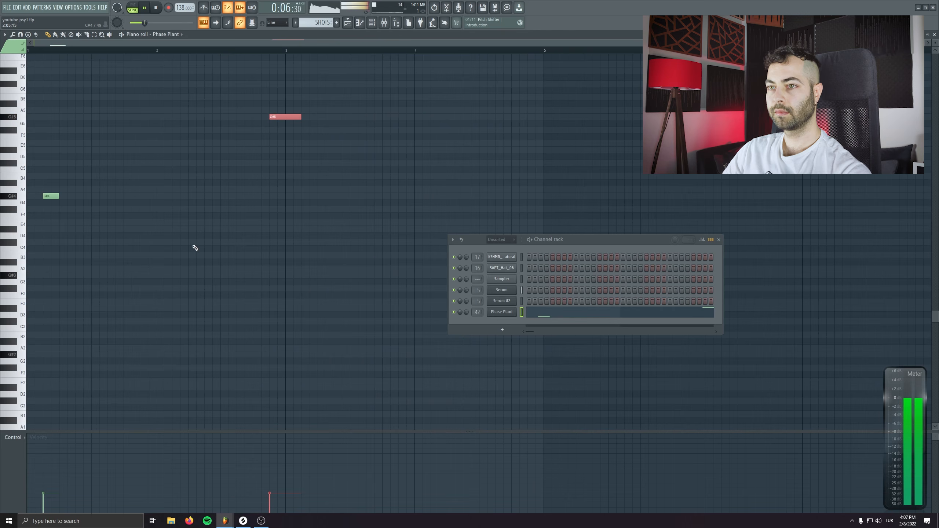
pyautogui.press('space')
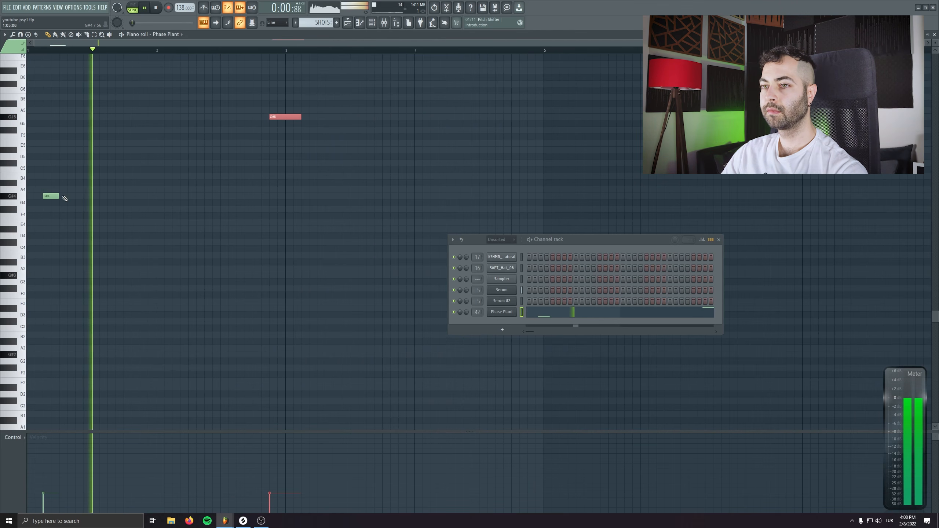
pyautogui.click(563, 195)
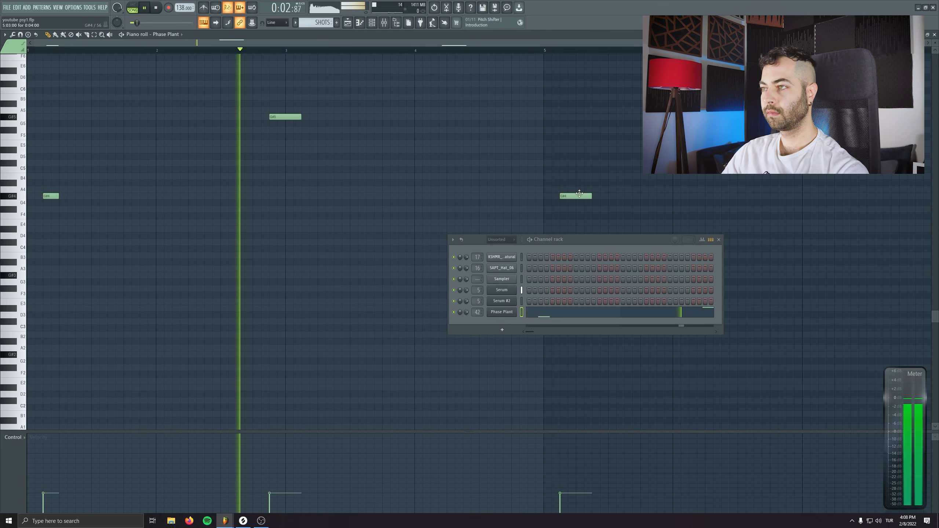
pyautogui.moveTo(295, 117)
pyautogui.mouseDown()
pyautogui.moveTo(306, 117)
pyautogui.moveTo(285, 117)
pyautogui.mouseUp()
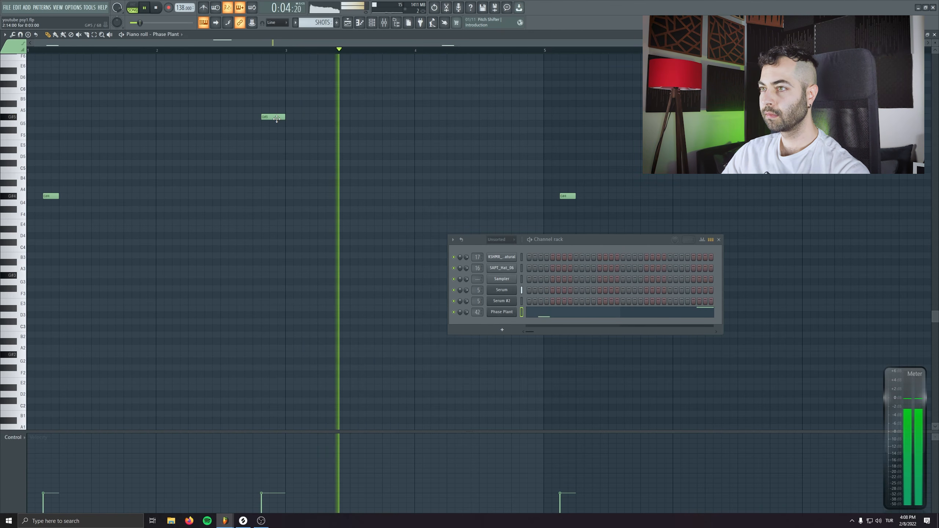
# - Add a three-step G#4 note at the start of bar 7 and lower the G#5 note to G#4
pyautogui.moveTo(563, 229); pyautogui.dragTo(405, 213)
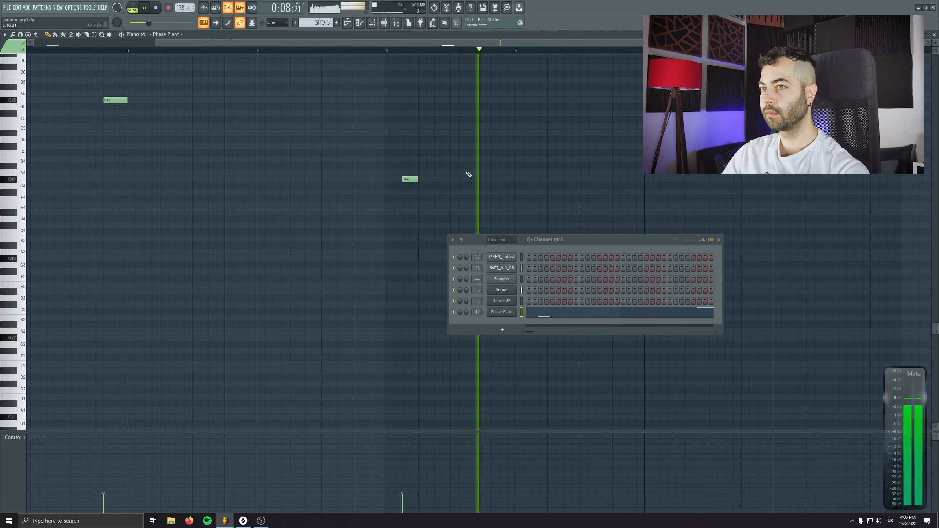
pyautogui.click(654, 179)
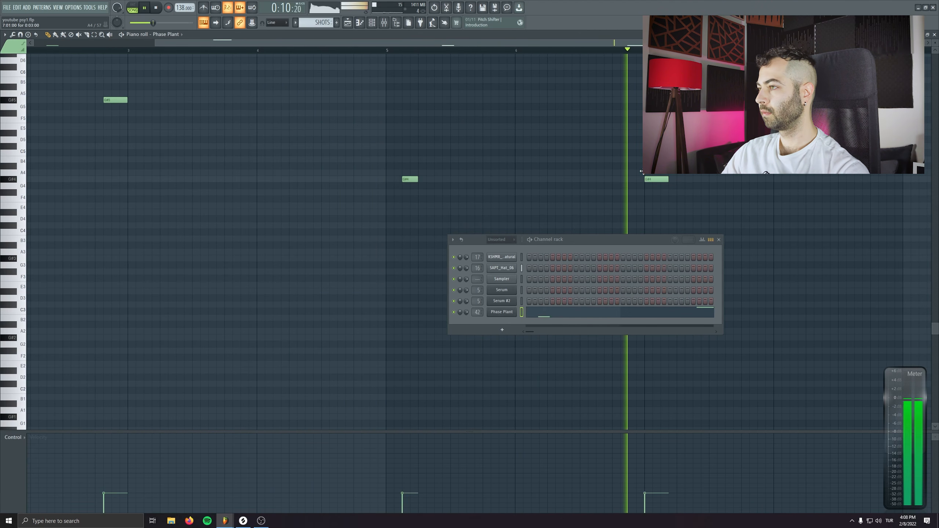
pyautogui.scroll(-2, 296, 230)
pyautogui.moveTo(194, 77); pyautogui.dragTo(193, 84)
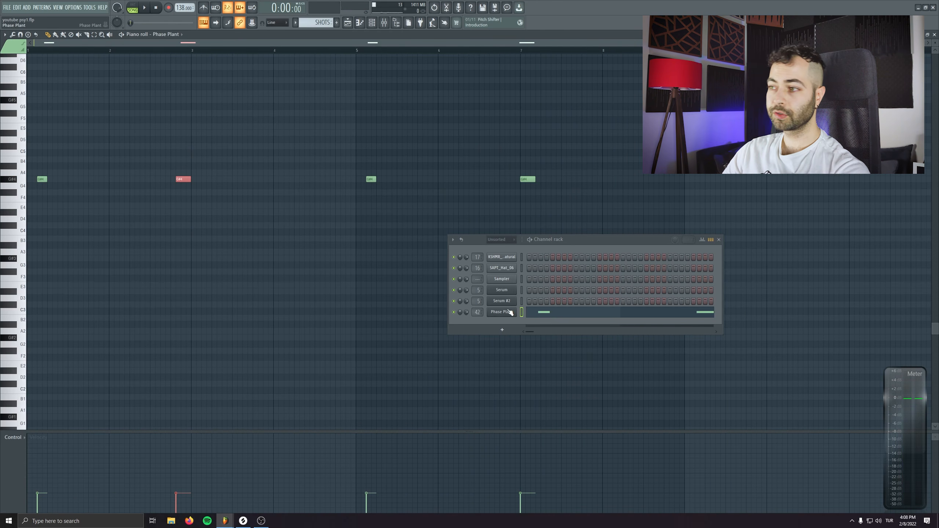
# - Clone the Phase Plant channel and load the FM Versa 1 preset from the Astral Beings leads into the copy
pyautogui.rightClick(510, 310)
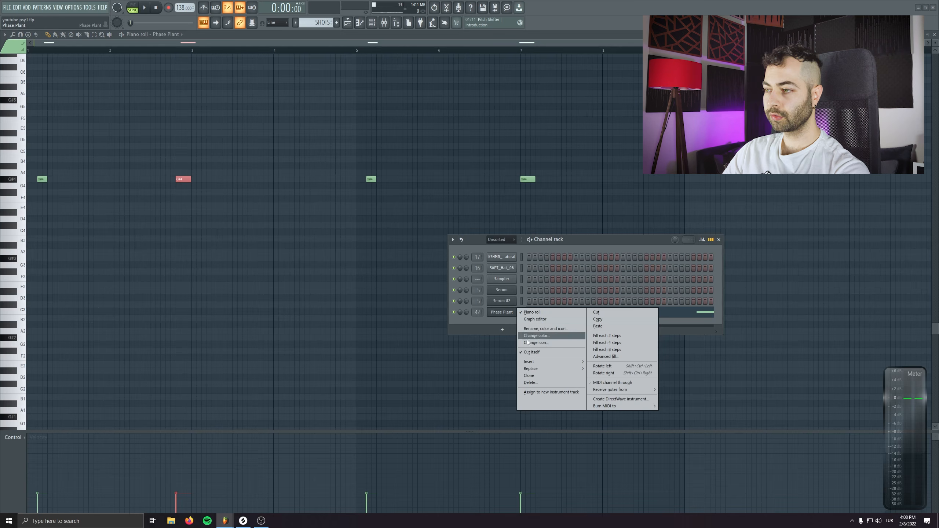
pyautogui.click(540, 377)
pyautogui.click(264, 143)
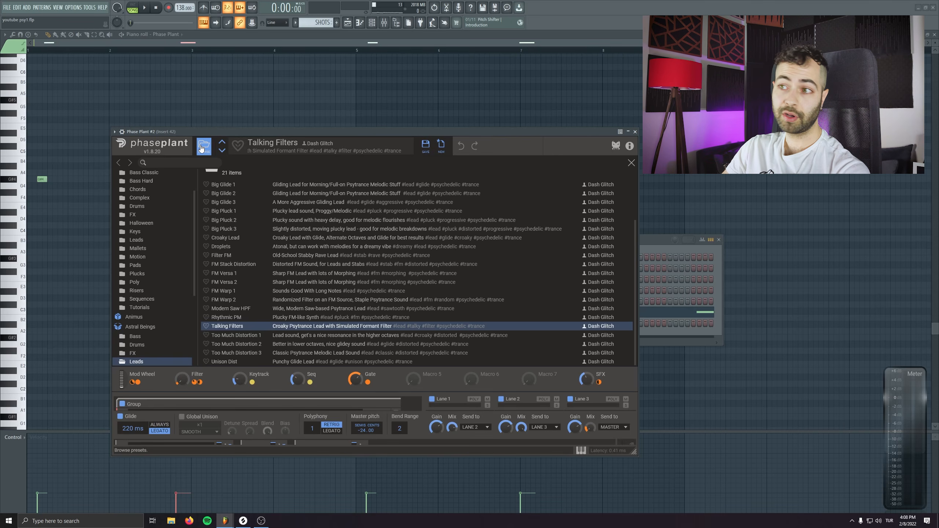
pyautogui.click(233, 275)
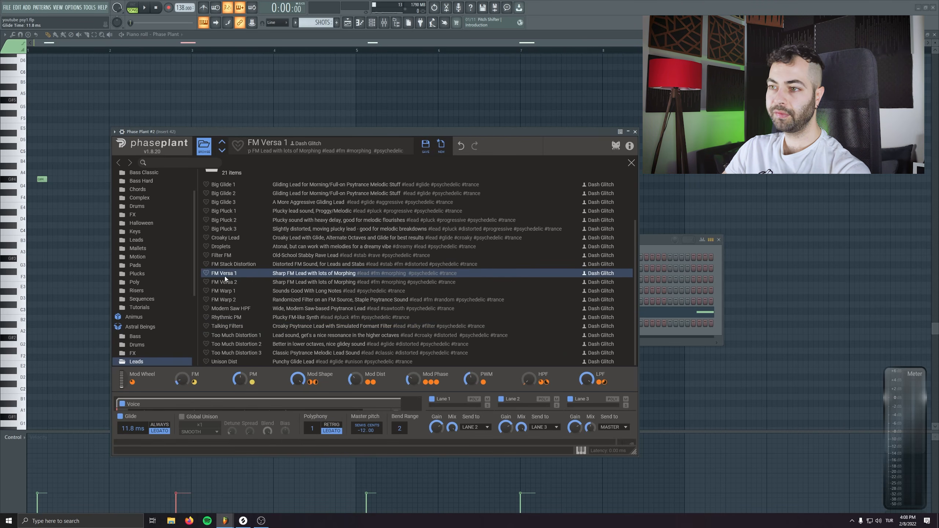
pyautogui.click(205, 147)
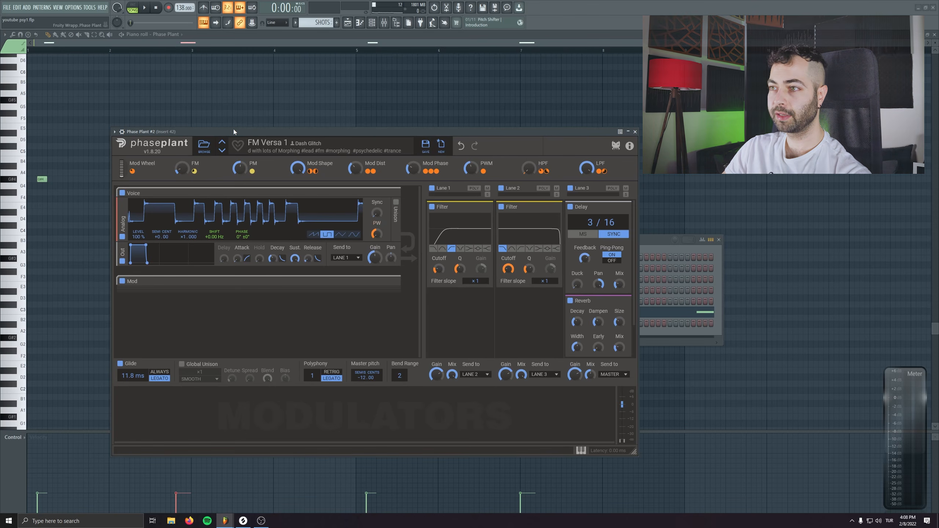
# - Audition FM Versa 1 while adjusting its Mod Dist, Mod Phase, PWM, HPF and PM macros
pyautogui.press('t')
pyautogui.press('b')
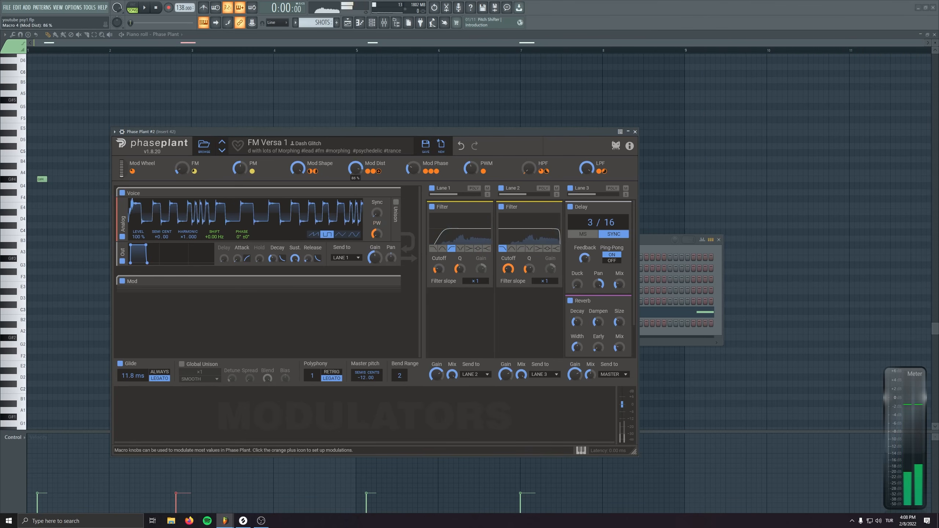
pyautogui.press('b')
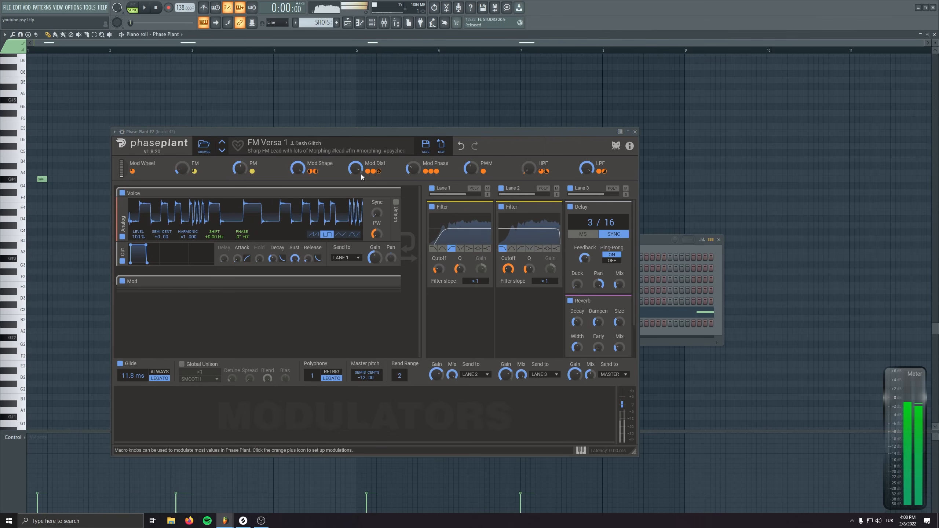
pyautogui.moveTo(359, 171); pyautogui.dragTo(358, 206)
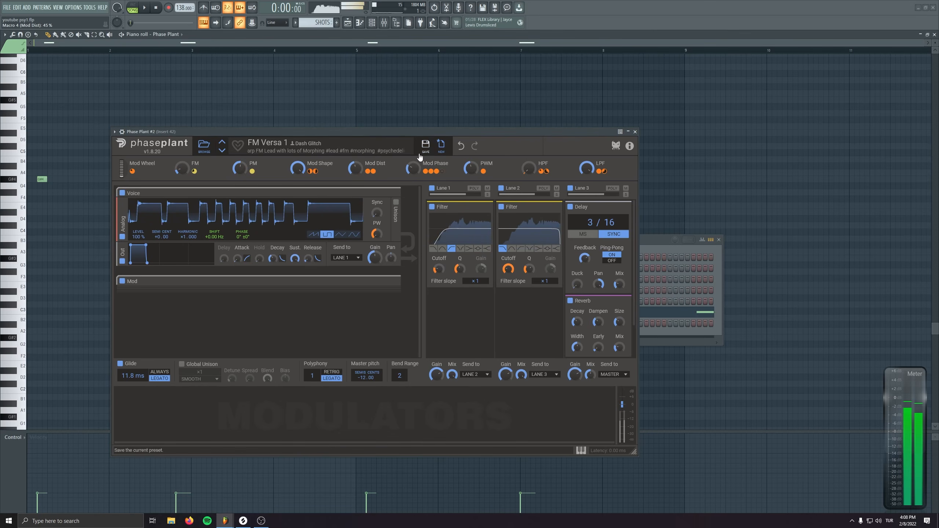
pyautogui.moveTo(414, 167); pyautogui.dragTo(413, 143)
pyautogui.moveTo(471, 168); pyautogui.dragTo(471, 143)
pyautogui.moveTo(528, 168); pyautogui.dragTo(529, 157)
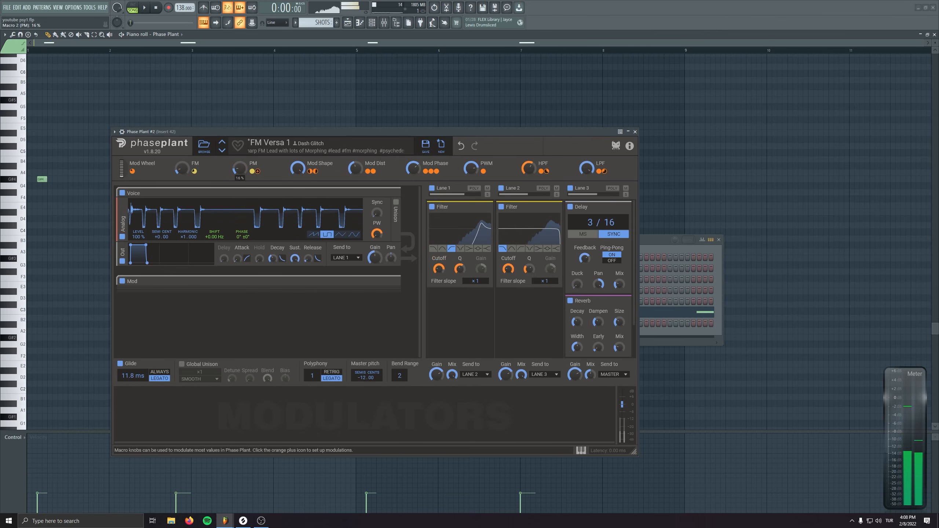
# - Step through FM Versa 2 and FM Warp 1 to the FM Warp 2 preset, audition it with its macros, and close Phase Plant #2
pyautogui.click(221, 150)
pyautogui.press('b')
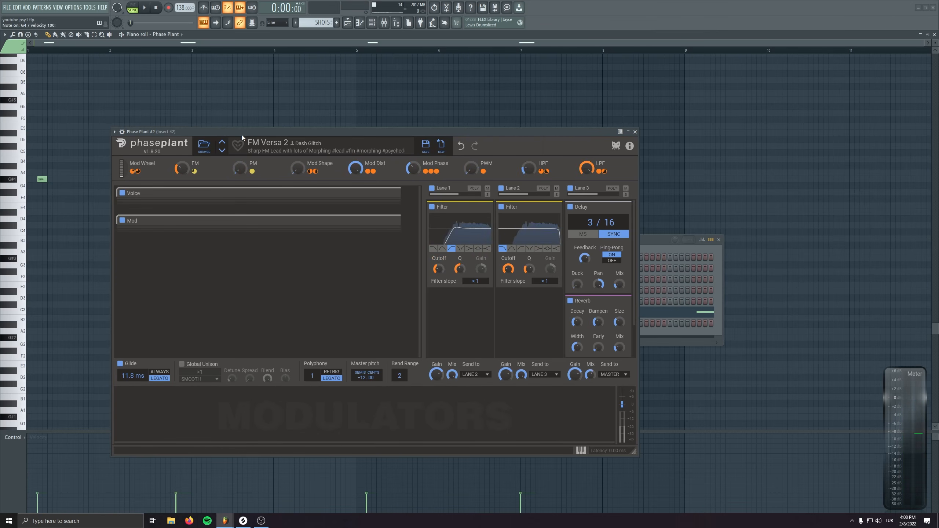
pyautogui.press('b')
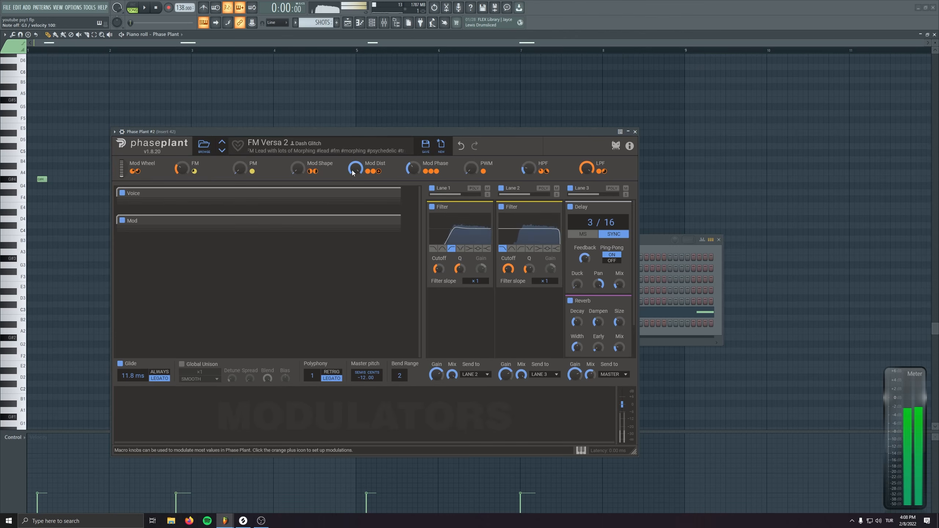
pyautogui.click(222, 150)
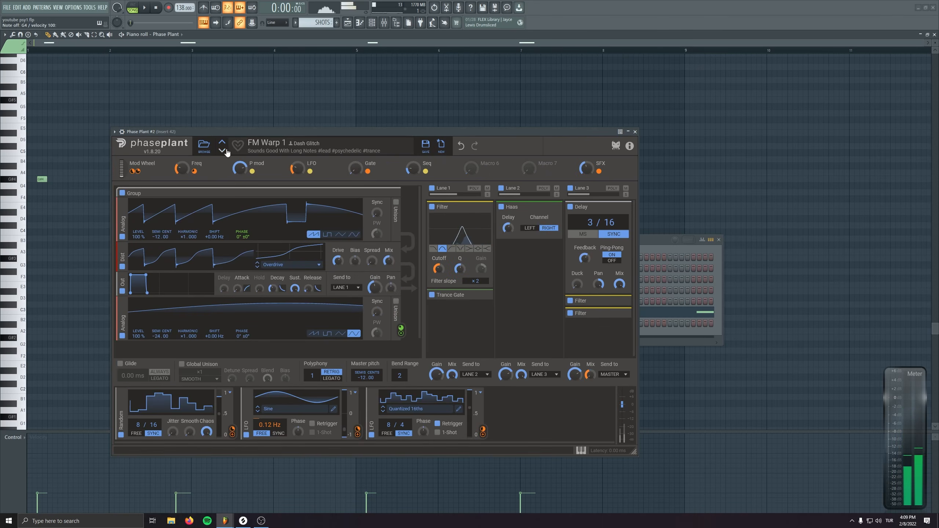
pyautogui.click(223, 150)
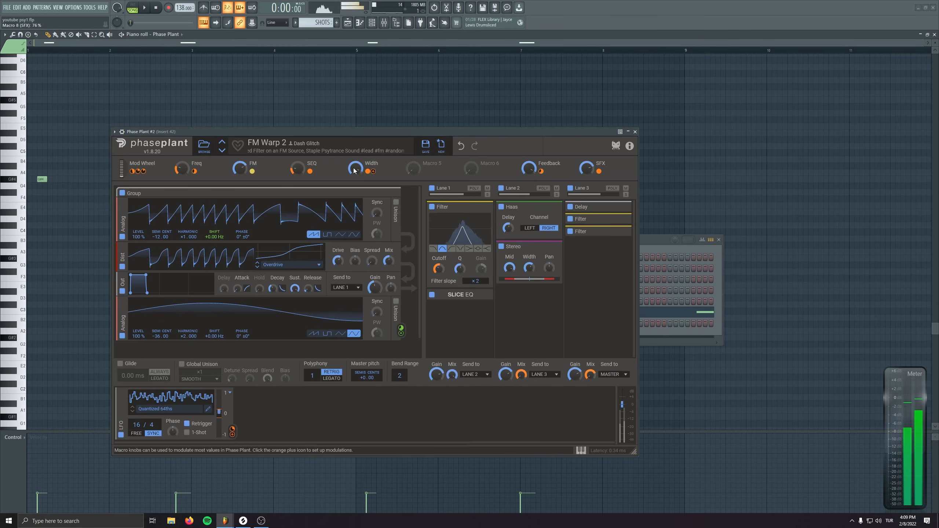
pyautogui.moveTo(241, 169)
pyautogui.mouseDown()
pyautogui.moveTo(240, 143)
pyautogui.moveTo(240, 157)
pyautogui.mouseUp()
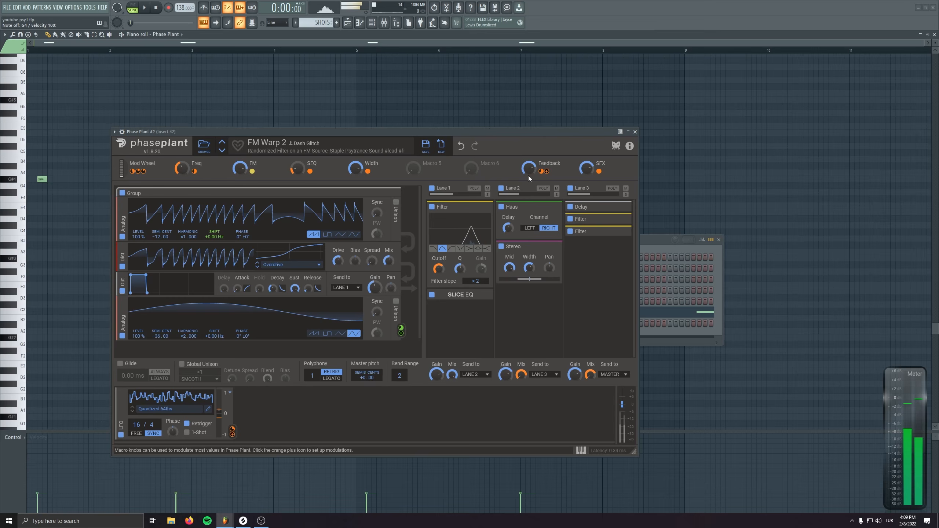
pyautogui.click(635, 132)
pyautogui.press('space')
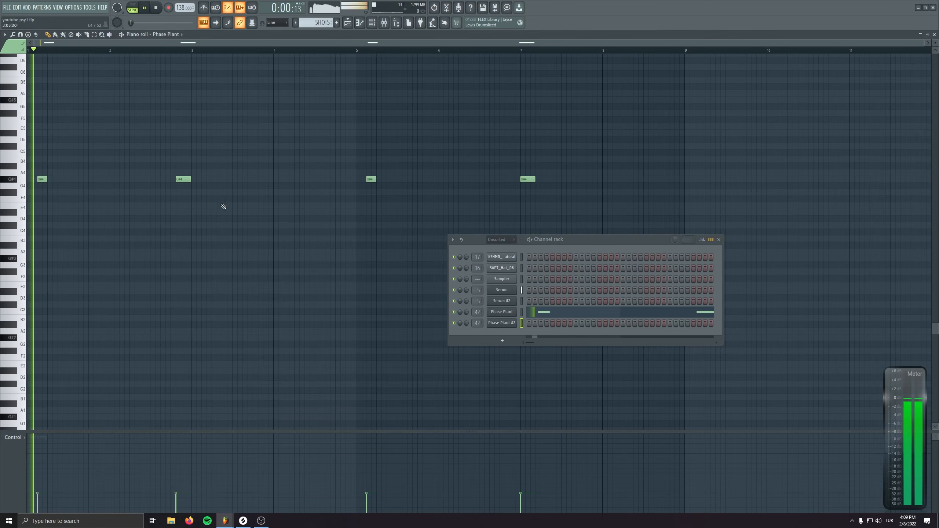
pyautogui.click(136, 205)
pyautogui.moveTo(136, 206); pyautogui.dragTo(134, 177)
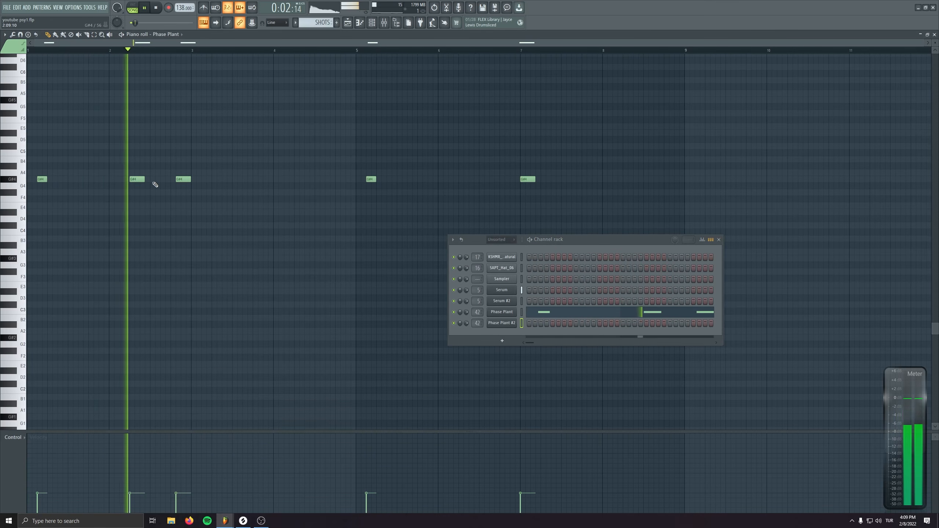
pyautogui.rightClick(140, 180)
# - Place a three-step G#4 note just before bar 4 in the Phase Plant #2 piano roll
pyautogui.rightClick(502, 323)
pyautogui.click(533, 323)
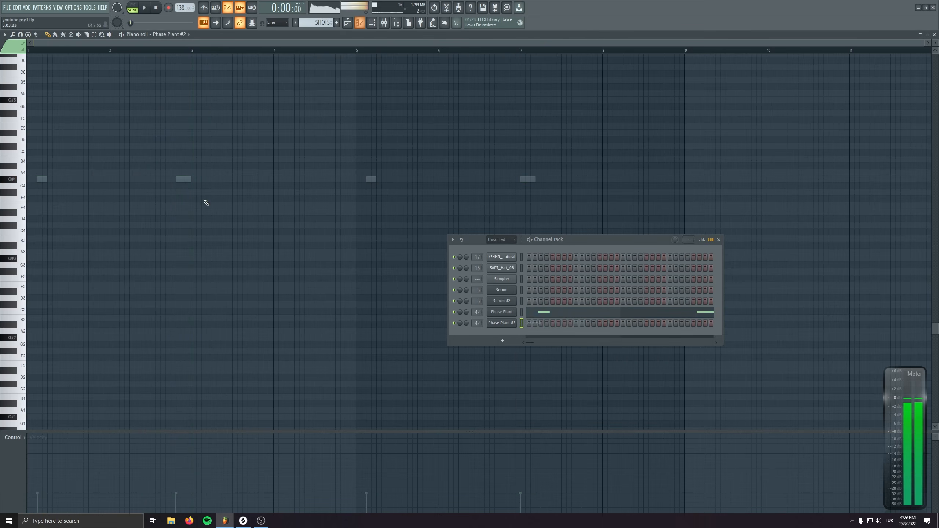
pyautogui.click(265, 180)
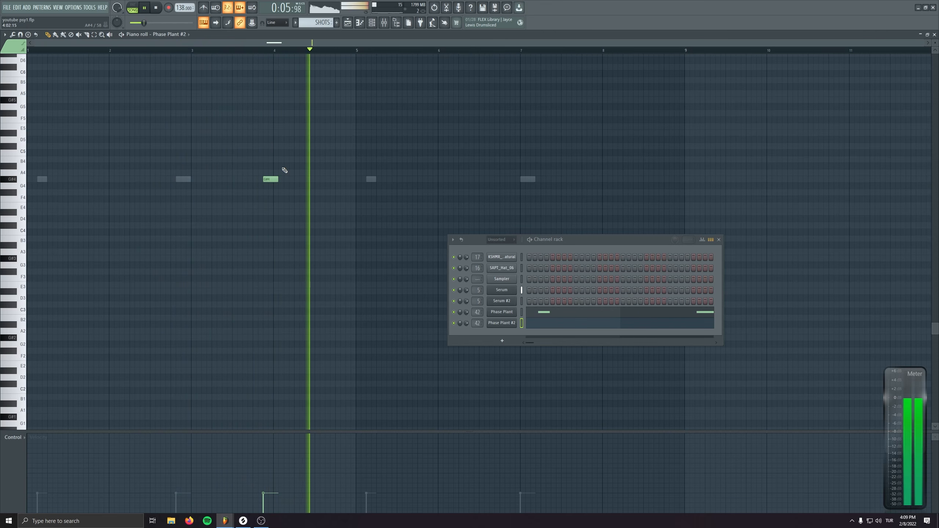
# - Add a three-step note just before bar 8 for Phase Plant #2 and raise it an octave to G#5
pyautogui.moveTo(562, 212); pyautogui.dragTo(360, 196)
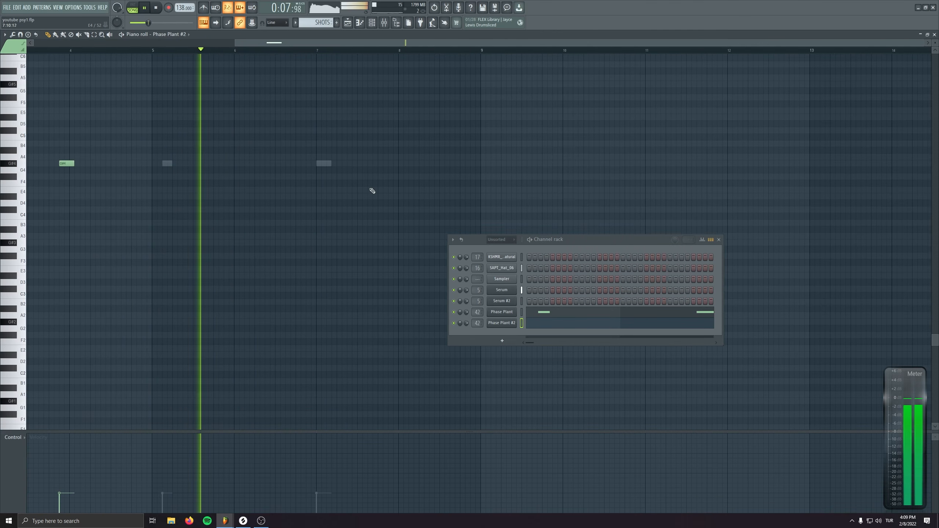
pyautogui.click(397, 164)
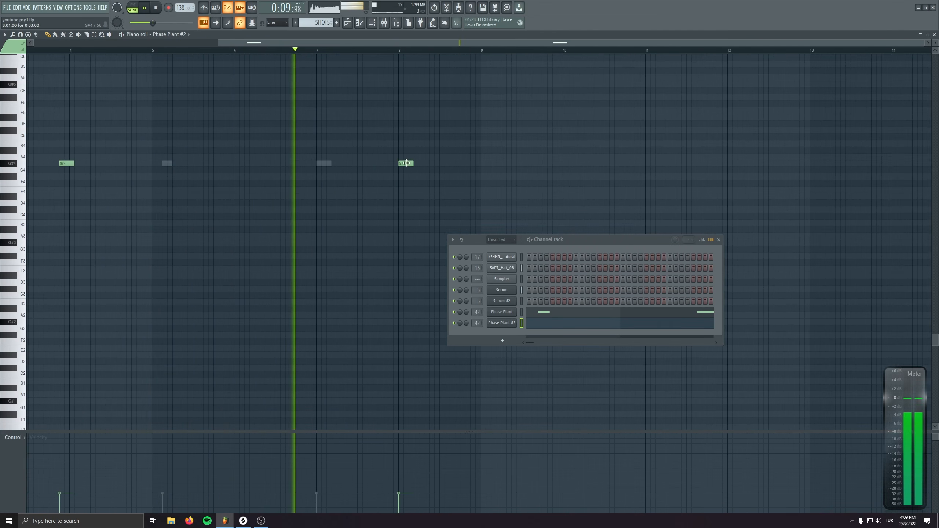
pyautogui.hotkey('ctrl', 'Up')
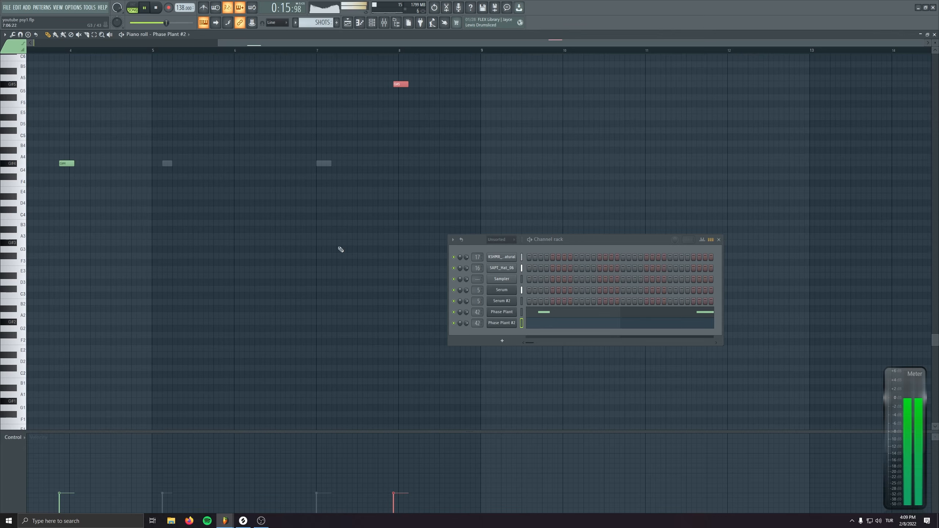
# - Place a second SHOTS clip at bar 9 on Track 6, play it, and review the Phase Plant notes in the piano roll
pyautogui.moveTo(340, 250); pyautogui.dragTo(465, 232)
pyautogui.press('F7')
pyautogui.click(376, 169)
pyautogui.click(406, 171)
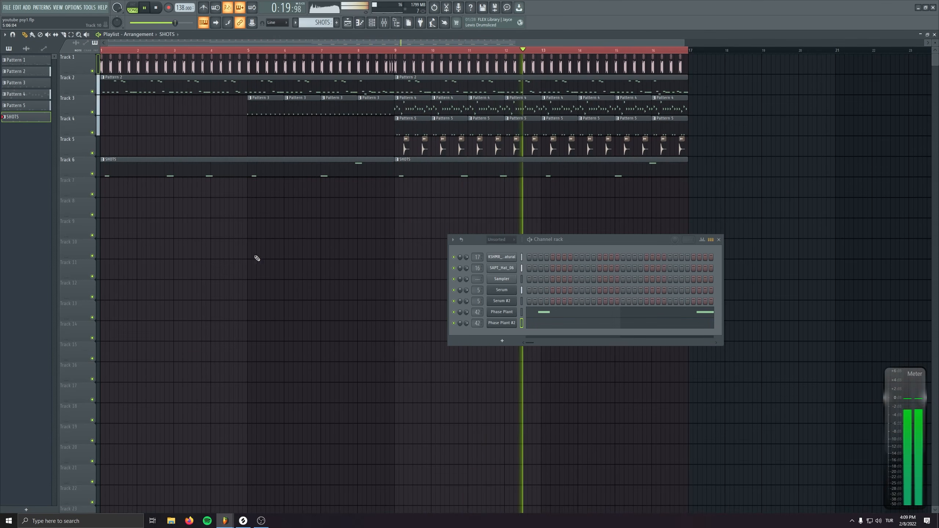
pyautogui.click(157, 8)
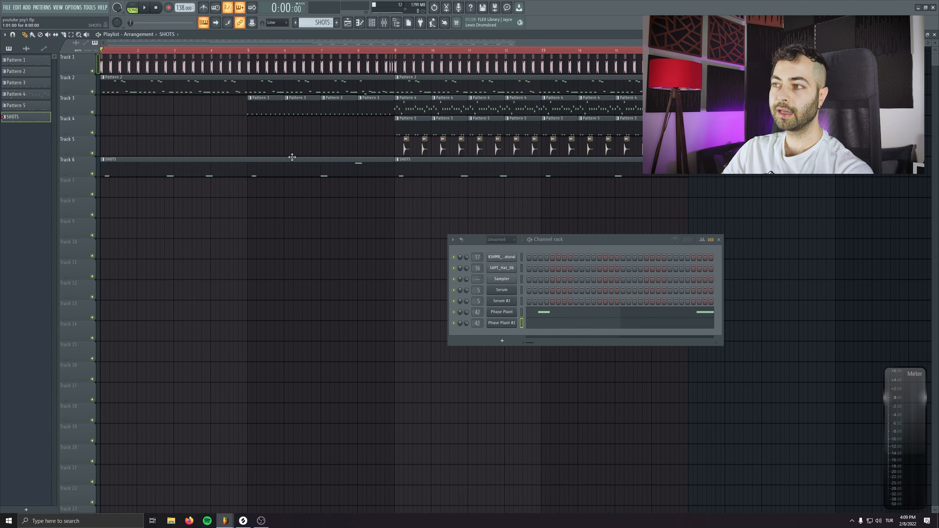
pyautogui.click(545, 316)
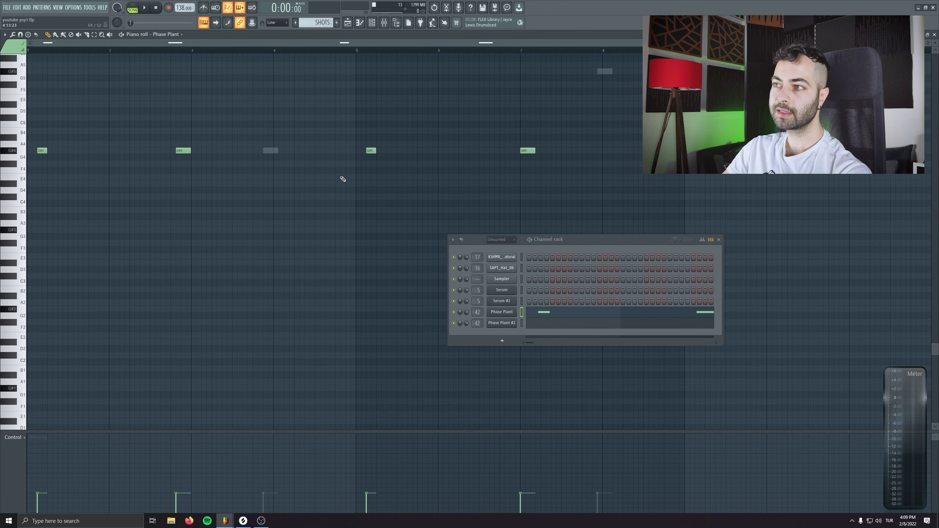
pyautogui.press('F5')
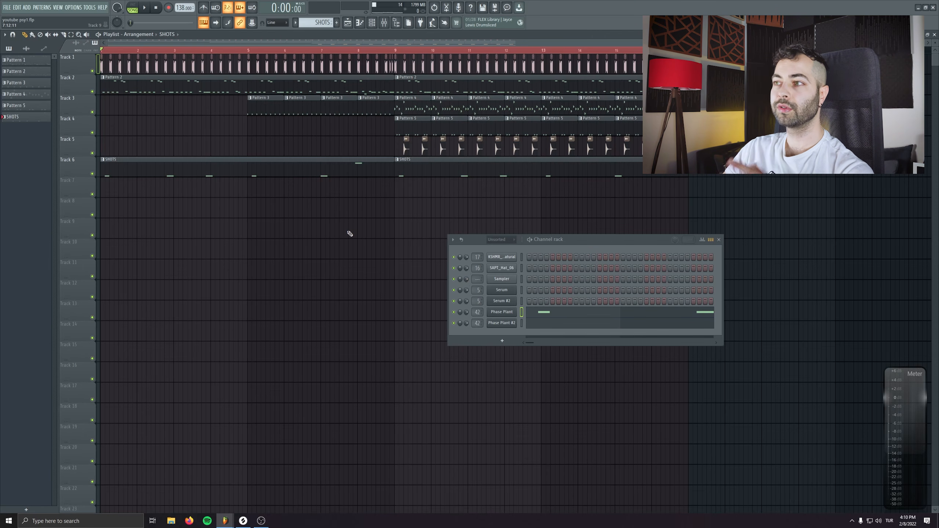
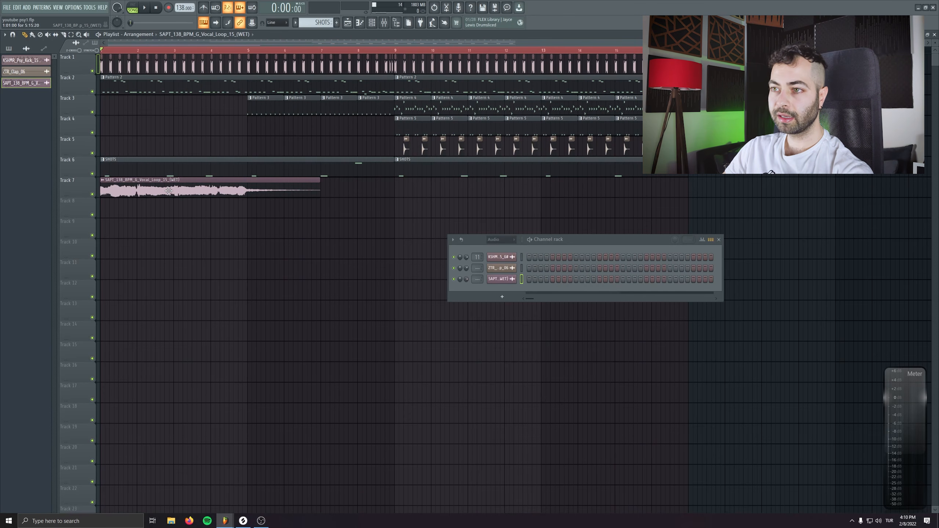
# - Audition the SAPT_138_BPM_G_Vocal_Loop_15_(WET) sample of the Track 7 clip in its channel settings and close them
pyautogui.doubleClick(169, 190)
pyautogui.moveTo(117, 43); pyautogui.dragTo(230, 273)
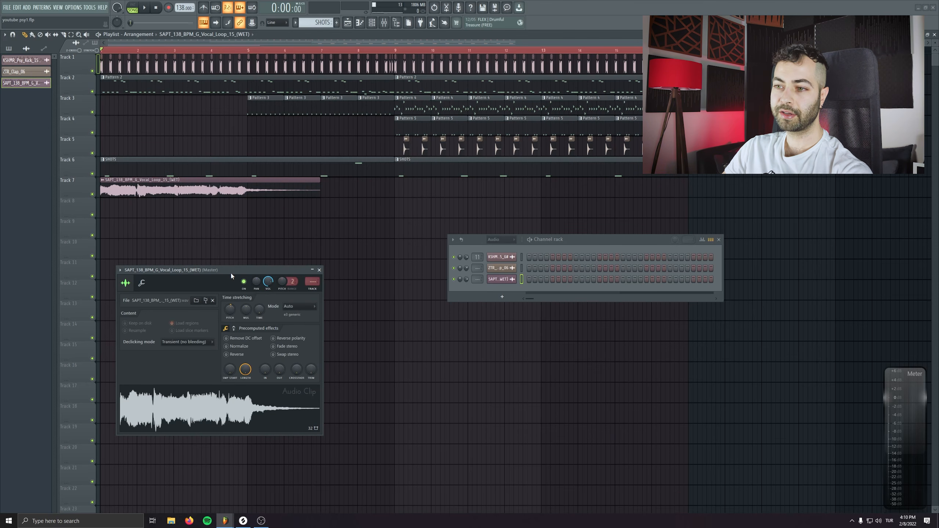
pyautogui.click(194, 409)
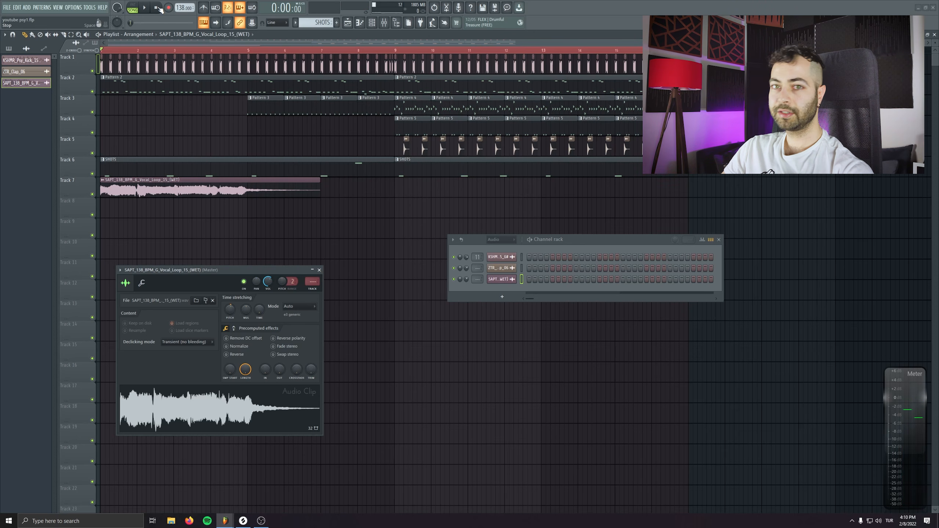
pyautogui.click(320, 270)
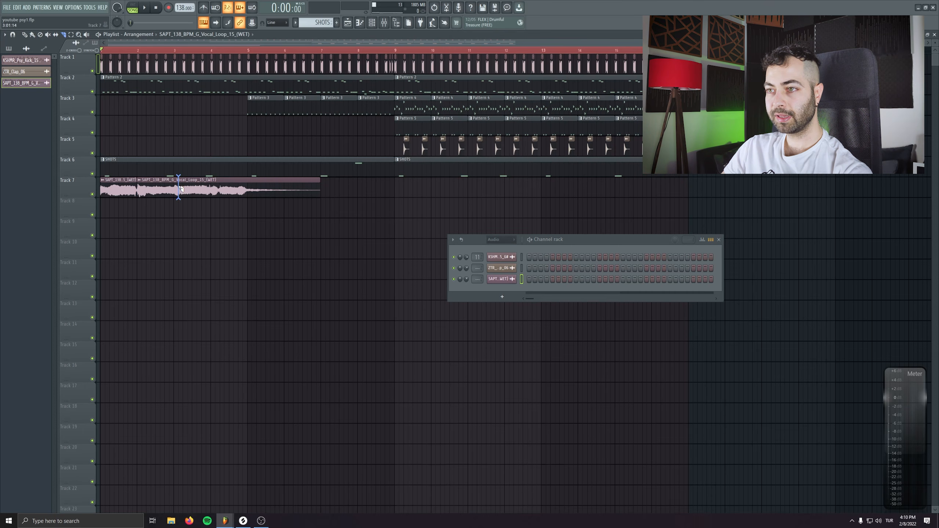
# - Slice the Track 7 vocal loop at bars 2, 3 and 4 and space the pieces out to bars 1, 5, 9 and 13
pyautogui.moveTo(155, 188); pyautogui.dragTo(266, 188)
pyautogui.moveTo(313, 192); pyautogui.dragTo(368, 192)
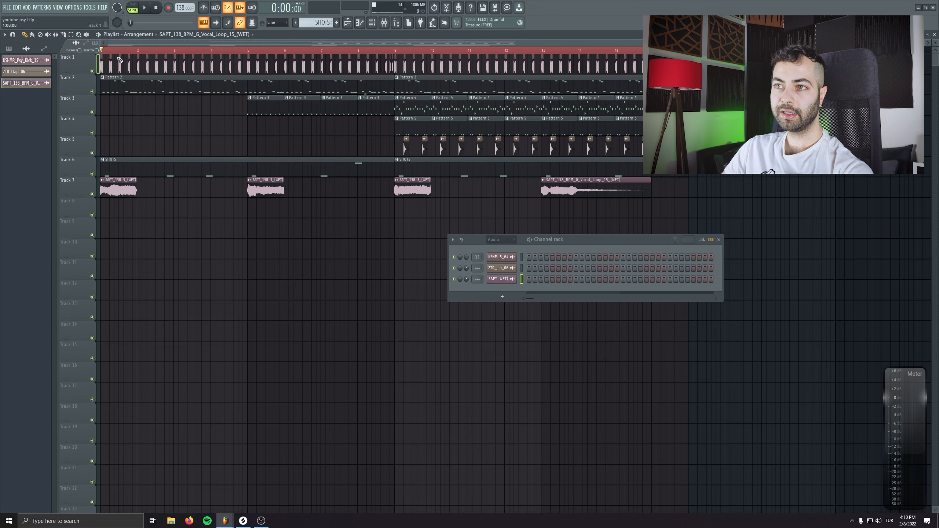
# - Route the vocal loop channel to mixer insert 32 and close its channel settings
pyautogui.doubleClick(124, 186)
pyautogui.moveTo(312, 282); pyautogui.dragTo(312, 251)
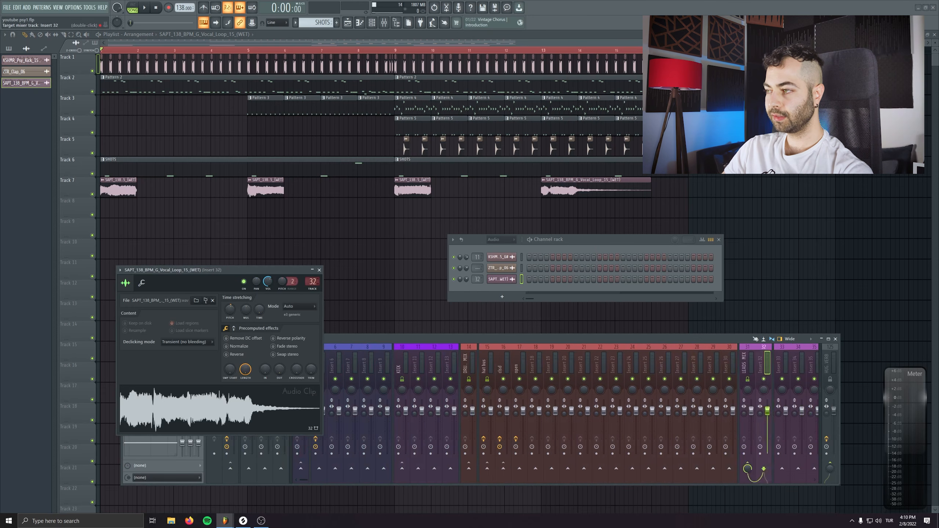
pyautogui.click(319, 270)
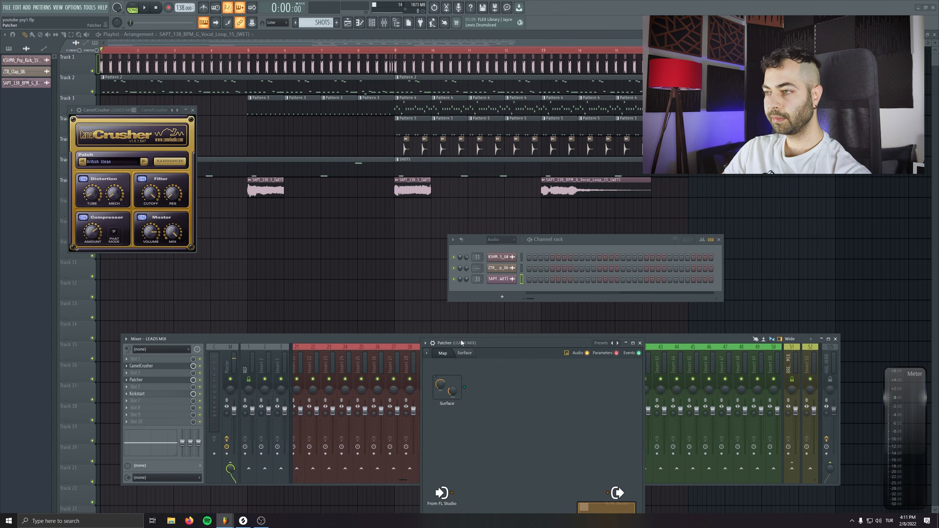
# - Load the OZGUN SC REV DEL preset into the Patcher on the LEADS MIX track
pyautogui.moveTo(461, 342); pyautogui.dragTo(155, 173)
pyautogui.click(149, 172)
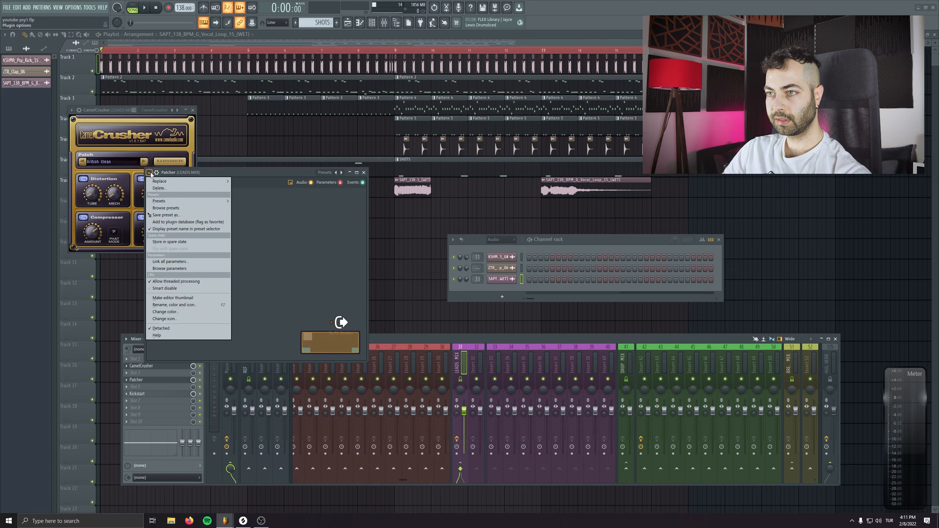
pyautogui.moveTo(166, 202)
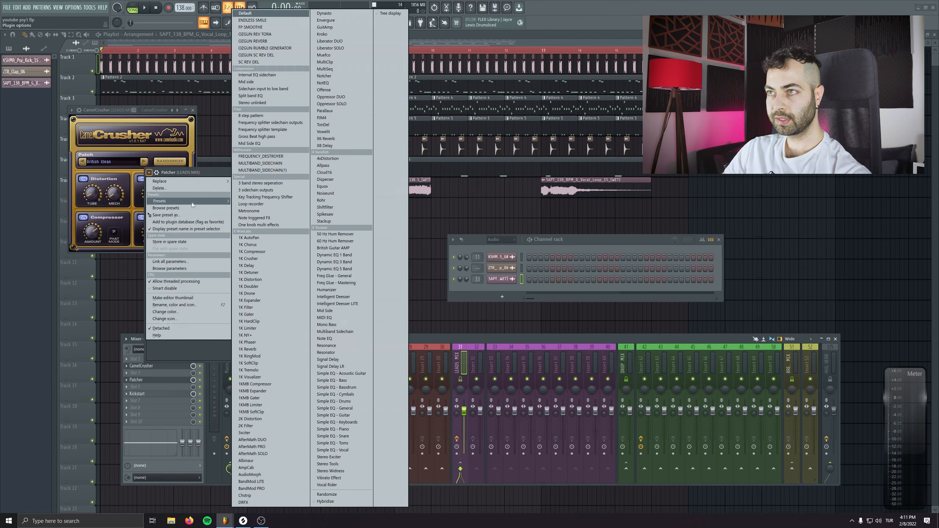
pyautogui.click(282, 54)
# - Replace the Delay ETERNITY plugin in the Patcher map with Fruity Delay 3
pyautogui.rightClick(194, 267)
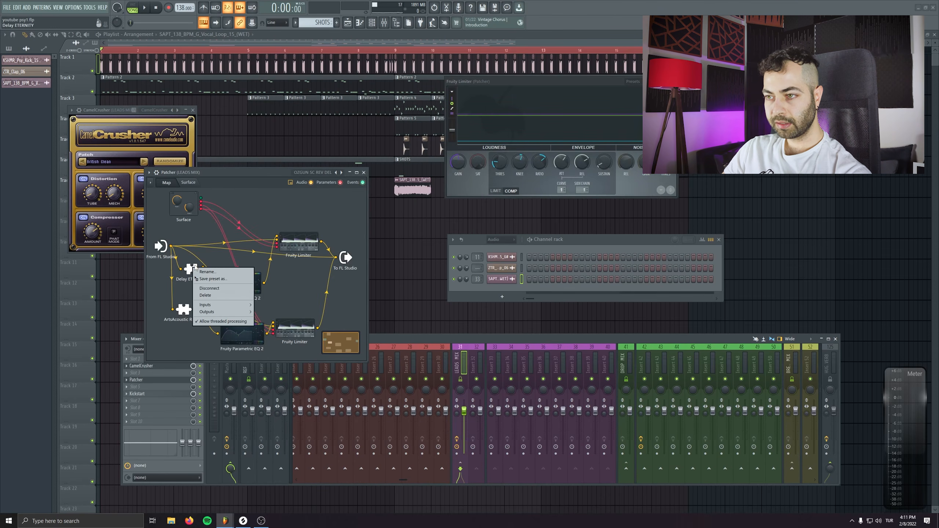
pyautogui.click(208, 296)
pyautogui.rightClick(187, 267)
pyautogui.moveTo(214, 334)
pyautogui.click(452, 310)
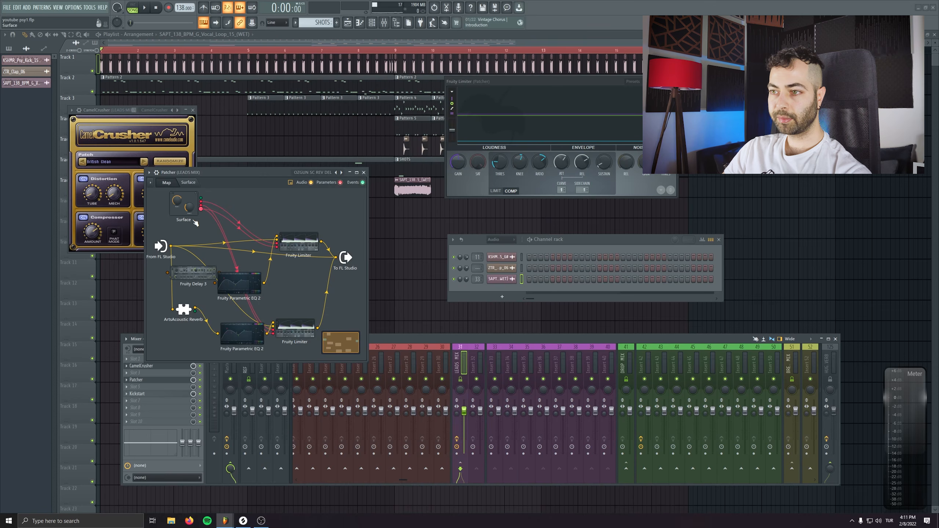
# - Open Fruity Delay 3 in the Patcher and turn its dry output all the way down
pyautogui.doubleClick(196, 276)
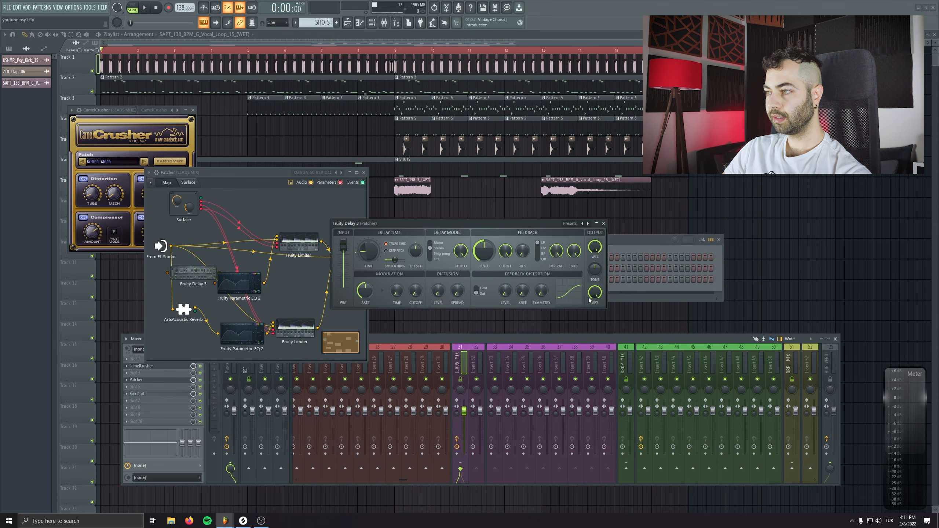
pyautogui.moveTo(589, 299); pyautogui.dragTo(590, 318)
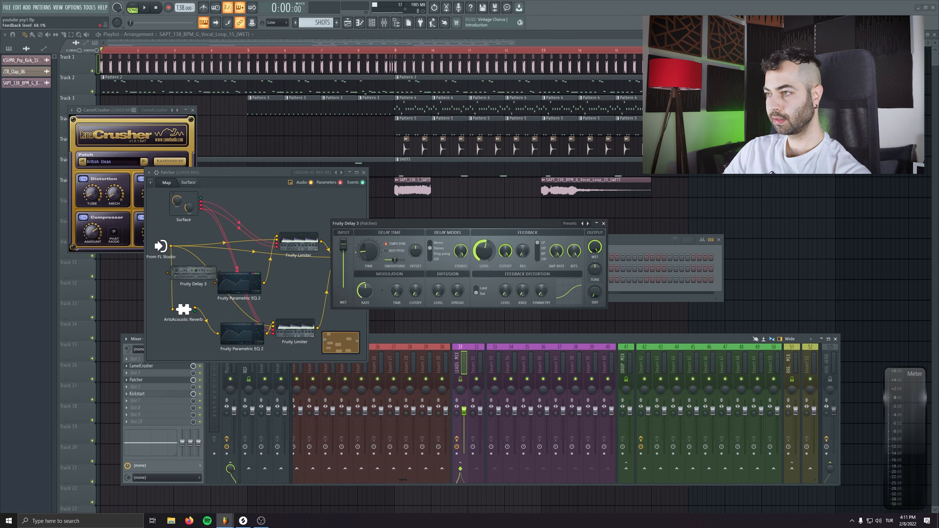
# - Play the arrangement and lower the Delay, Threshold Leak and Reverb controls on the Patcher surface
pyautogui.click(189, 182)
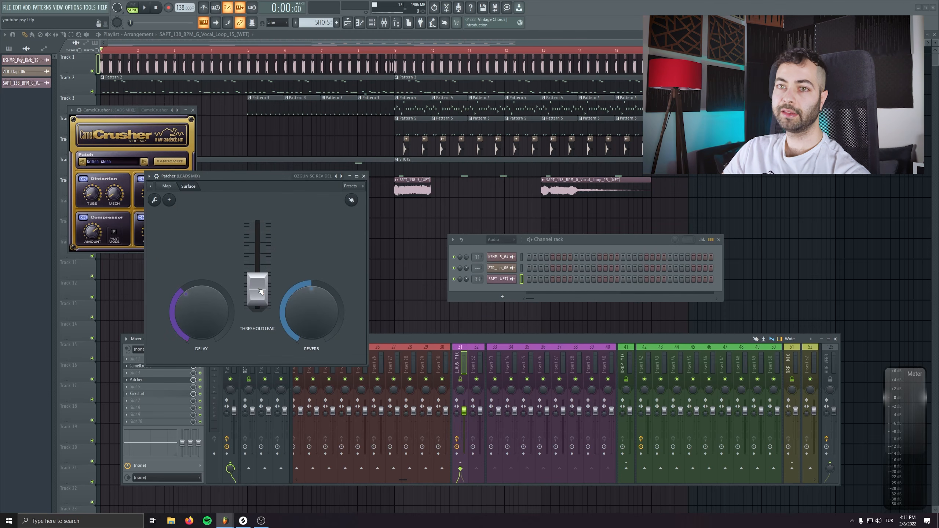
pyautogui.press('space')
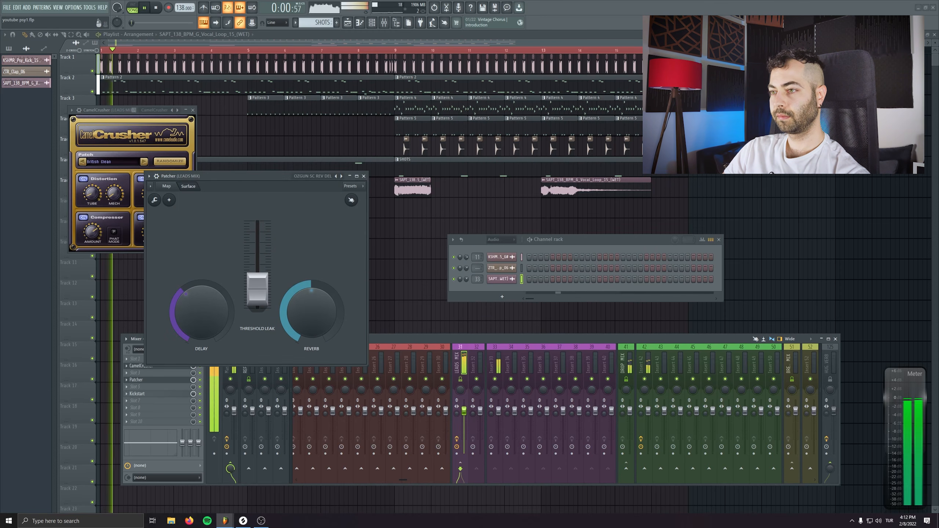
pyautogui.moveTo(215, 298)
pyautogui.mouseDown()
pyautogui.moveTo(241, 291)
pyautogui.moveTo(199, 309)
pyautogui.mouseUp()
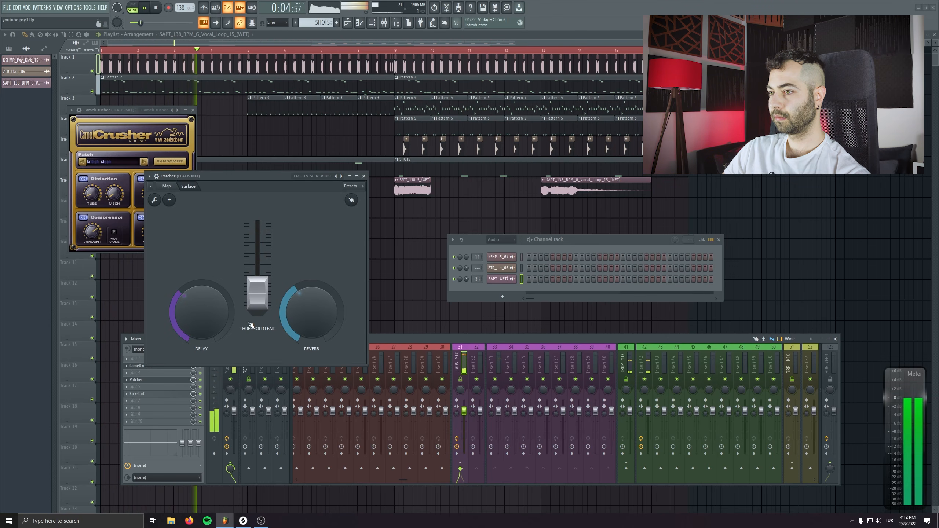
# - Check Fruity Delay 3's settings from the Patcher map, close it and return to the surface controls
pyautogui.click(166, 186)
pyautogui.doubleClick(177, 274)
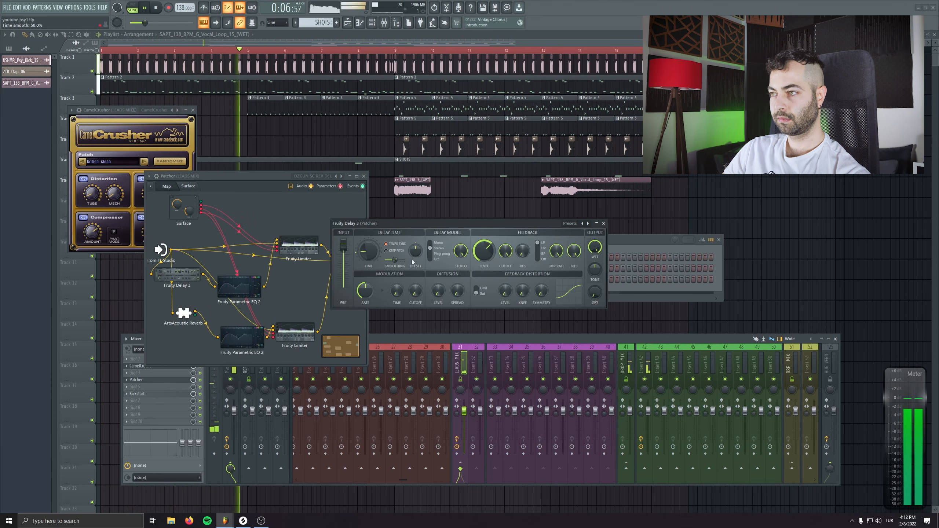
pyautogui.click(604, 224)
pyautogui.click(188, 186)
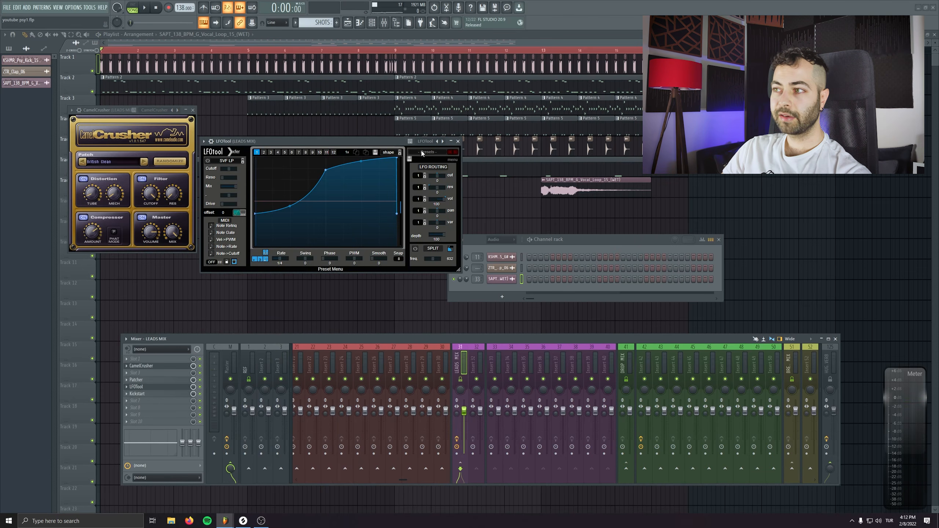
# - Load the TranceGate-1 preset into LFOTool on the LEADS MIX track and close the CamelCrusher window
pyautogui.click(422, 151)
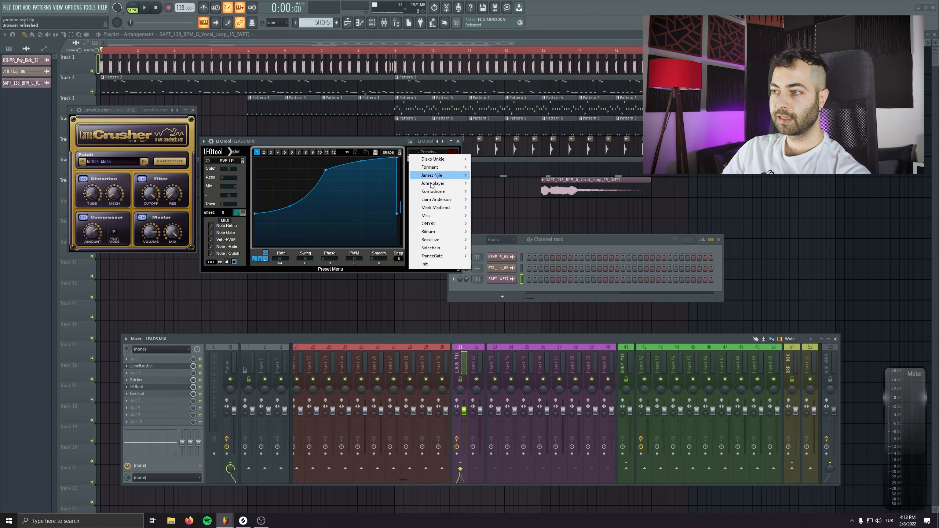
pyautogui.moveTo(434, 258)
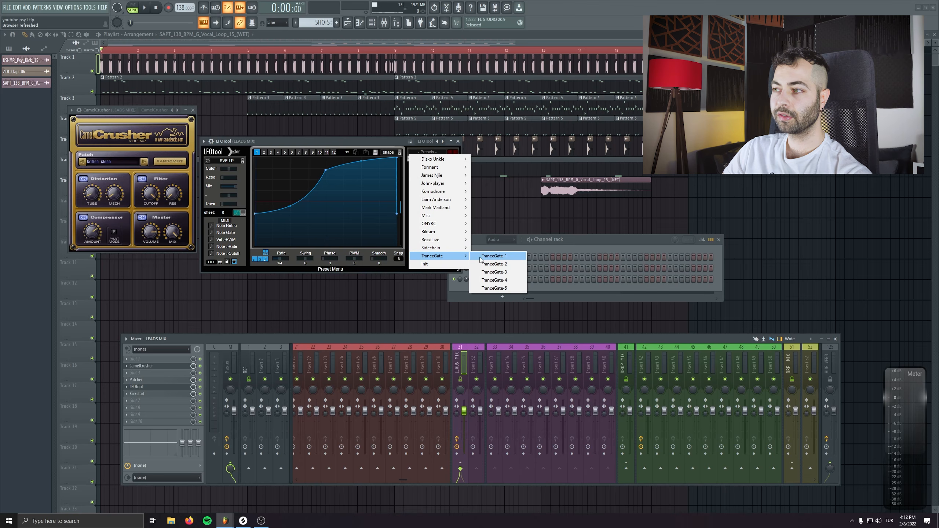
pyautogui.click(494, 256)
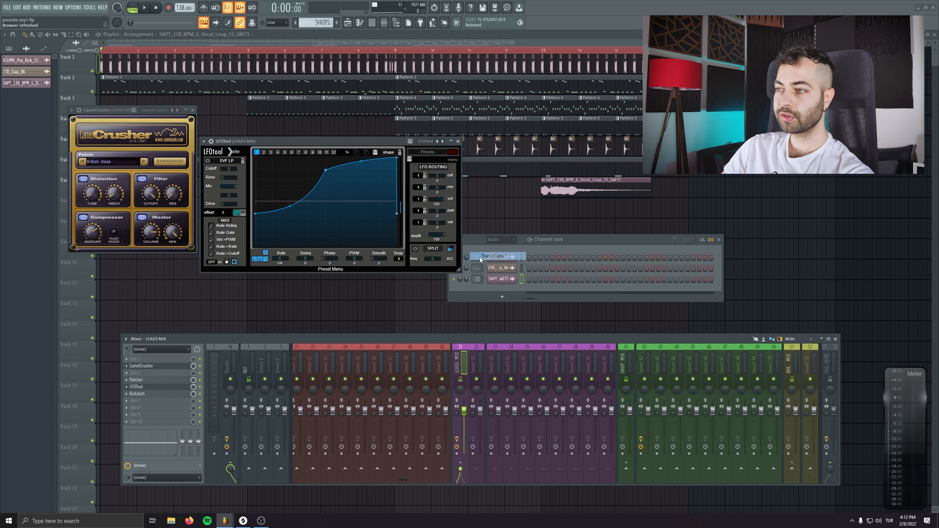
pyautogui.moveTo(306, 141); pyautogui.dragTo(323, 235)
pyautogui.click(192, 110)
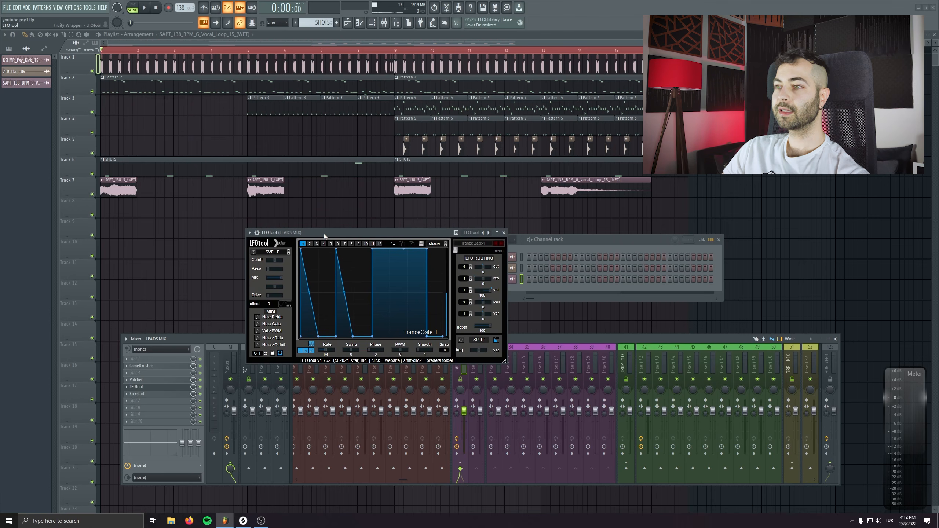
# - Play the arrangement with the gated vocal, lower LFOTool's LFO depth to about 85 and stop playback
pyautogui.rightClick(189, 203)
pyautogui.scroll(-1, 257, 164)
pyautogui.press('space')
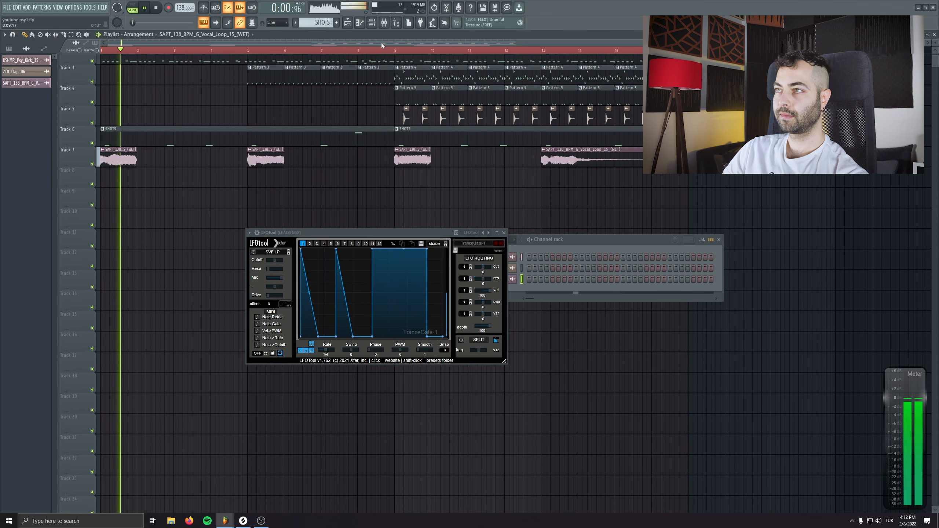
pyautogui.click(384, 23)
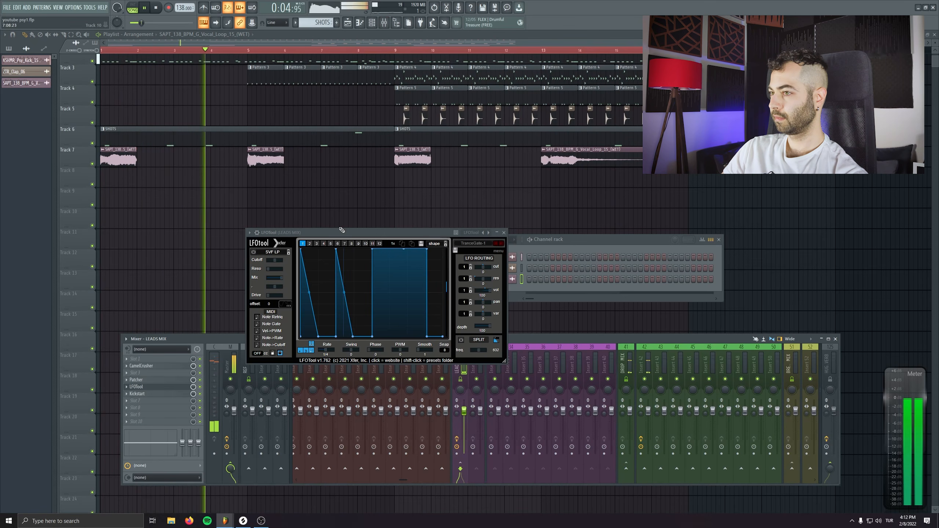
pyautogui.moveTo(341, 231); pyautogui.dragTo(565, 215)
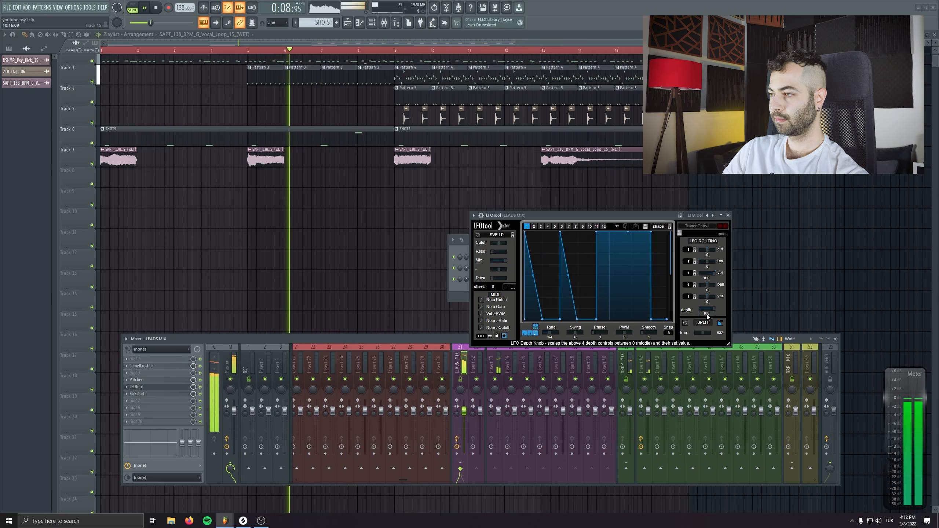
pyautogui.moveTo(707, 314); pyautogui.dragTo(700, 311)
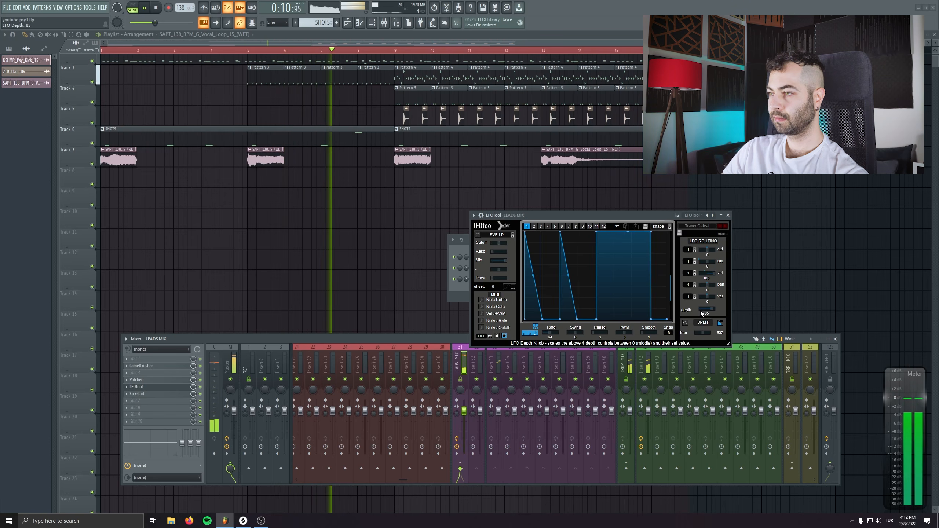
pyautogui.click(156, 7)
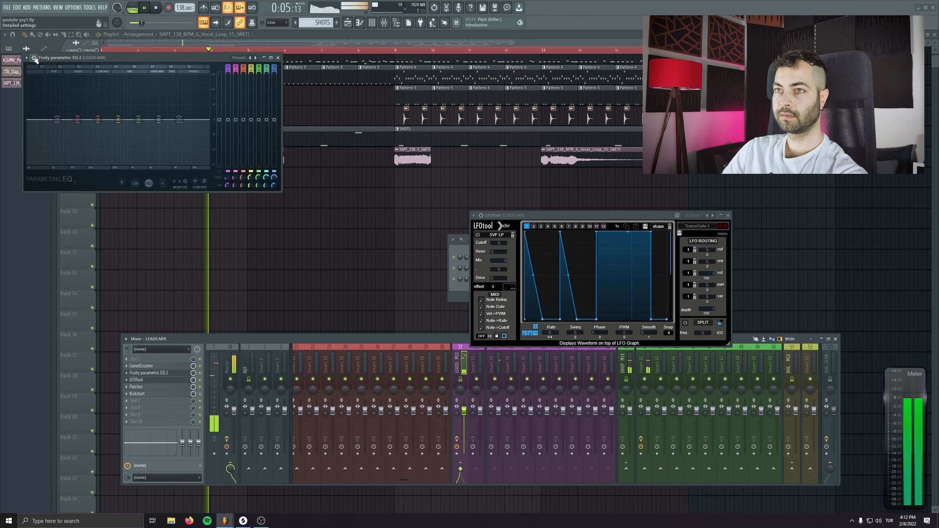
# - Try the HAT EQ preset in Fruity Parametric EQ 2 on the LEADS MIX track
pyautogui.click(27, 58)
pyautogui.moveTo(45, 86)
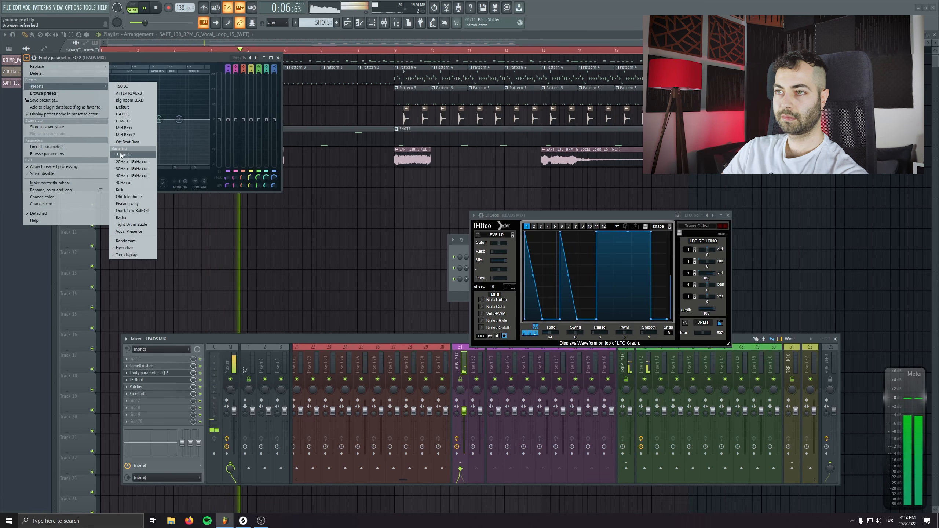
pyautogui.click(122, 114)
# - Load the LOWCUT preset into Fruity Parametric EQ 2 on the LEADS MIX track and raise its high-pass cutoff
pyautogui.click(27, 58)
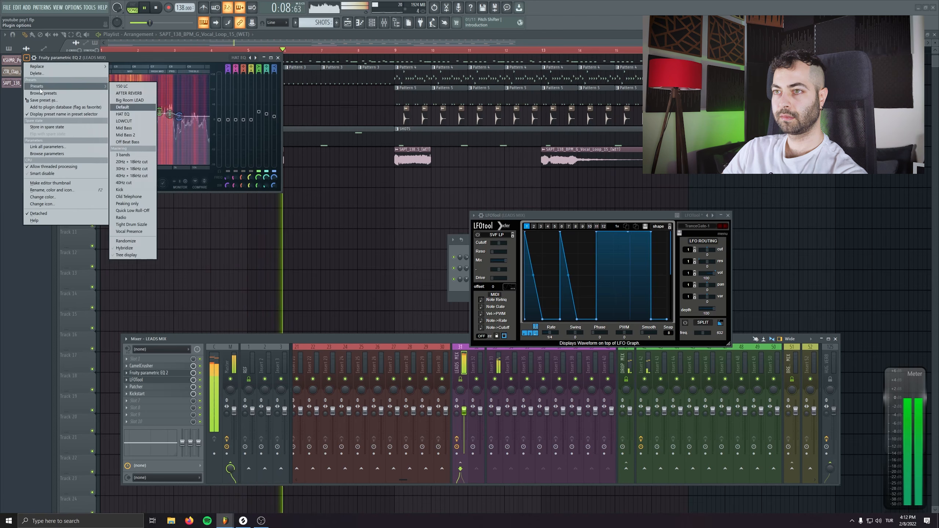
pyautogui.click(124, 121)
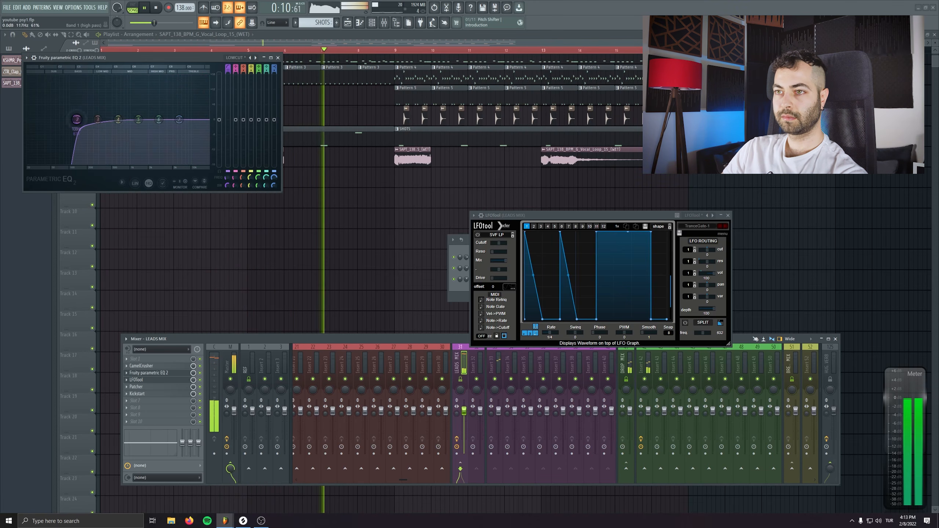
pyautogui.moveTo(142, 59); pyautogui.dragTo(173, 104)
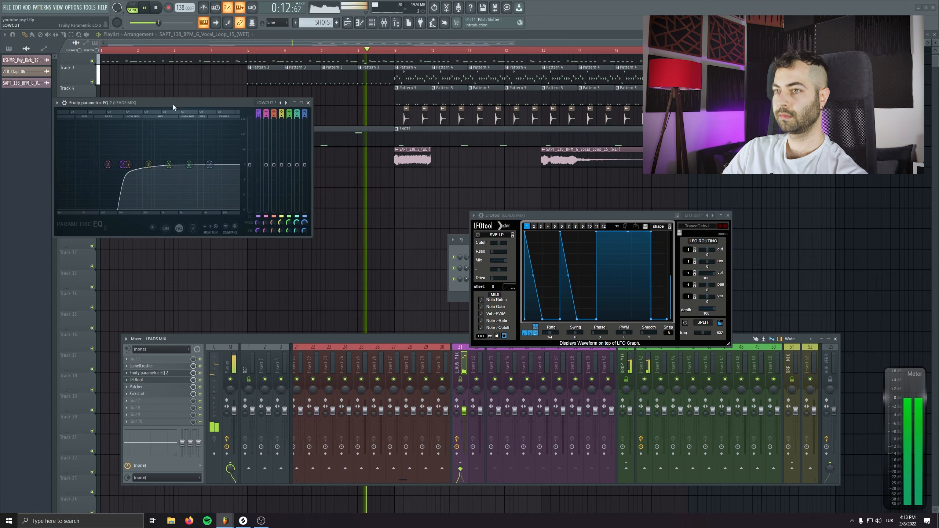
# - Boost the high-frequency band in Fruity Parametric EQ 2 and move Kickstart one effect slot lower on the LEADS MIX track
pyautogui.moveTo(209, 165); pyautogui.dragTo(212, 156)
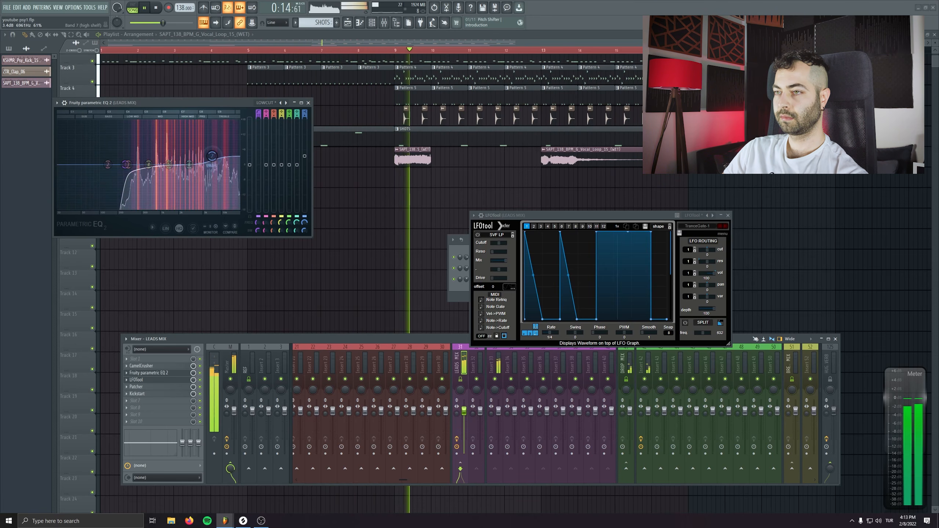
pyautogui.moveTo(138, 394); pyautogui.dragTo(153, 403)
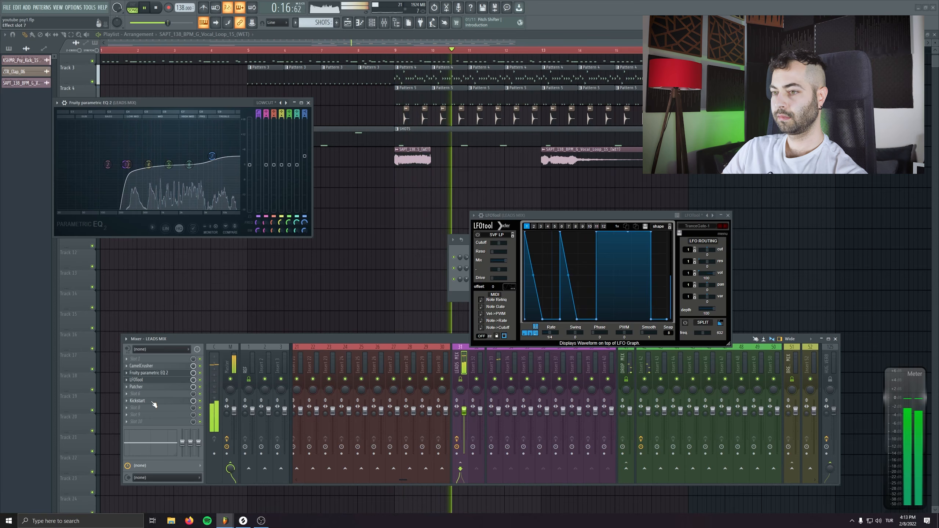
# - Inspect Patcher's delay and reverb settings on the LEADS MIX track and close all plugin windows and the mixer
pyautogui.click(162, 387)
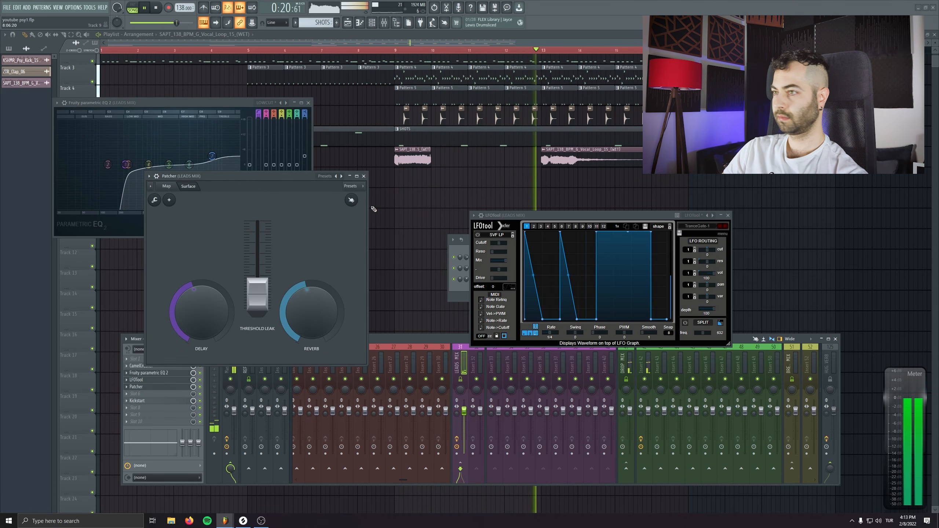
pyautogui.click(364, 177)
pyautogui.click(309, 103)
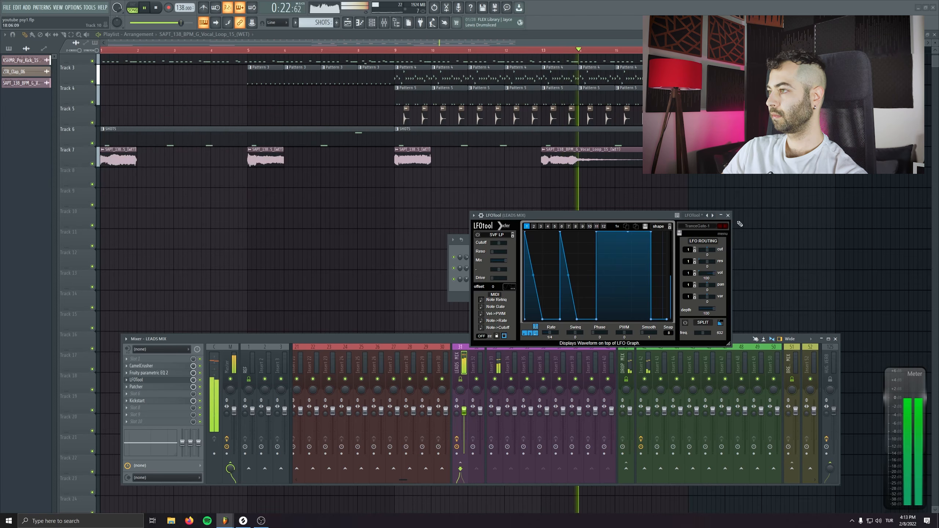
pyautogui.click(727, 215)
pyautogui.press('F9')
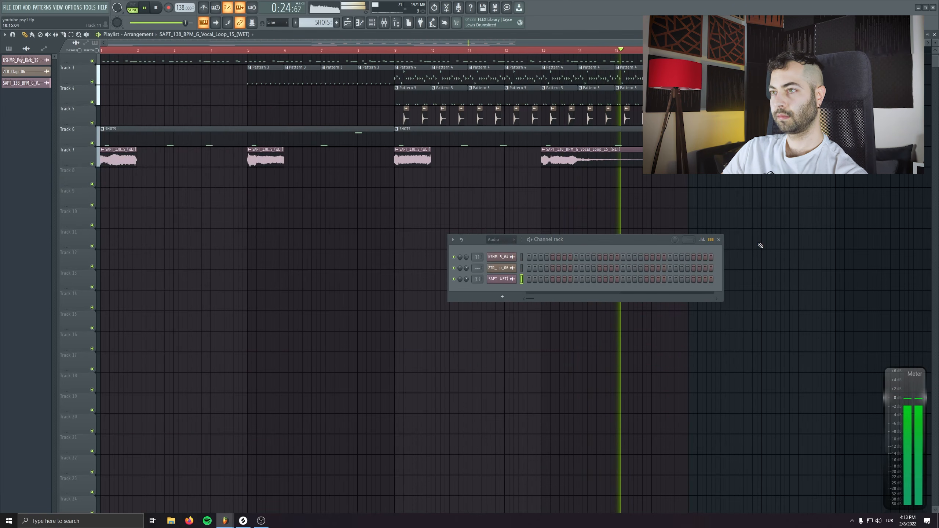
# - Stop playback, duplicate bars 9 to 16 of all playlist tracks to bar 17 and trim the start of the first kick there
pyautogui.scroll(2, 755, 261)
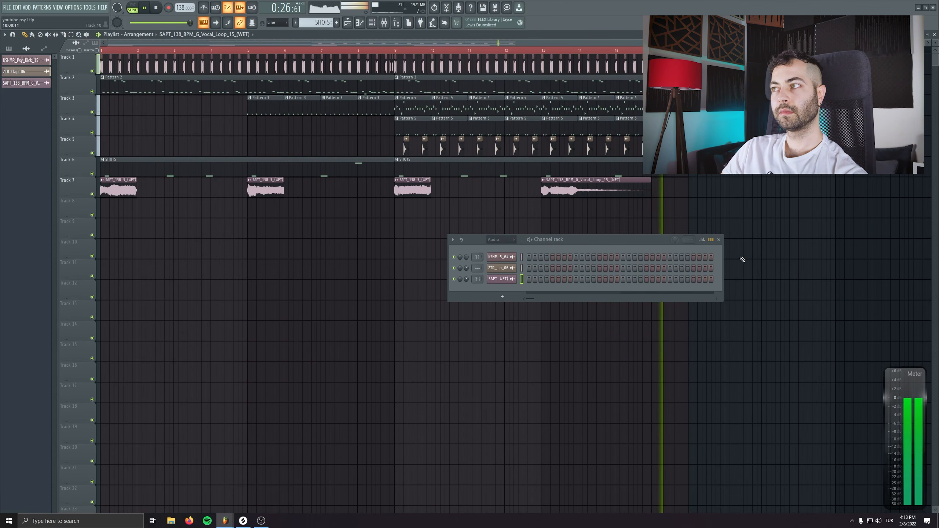
pyautogui.hscroll(5, 447, 174)
pyautogui.press('space')
pyautogui.hotkey('ctrl', 'd')
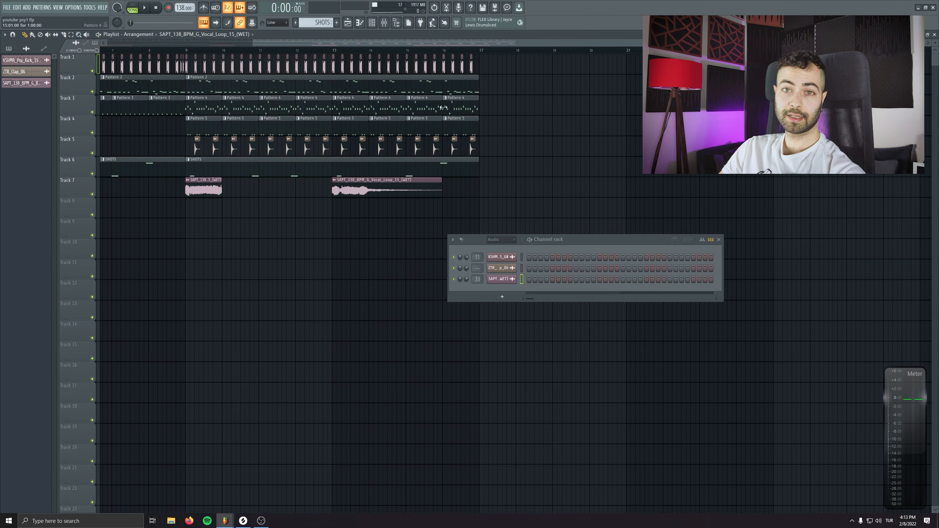
pyautogui.moveTo(502, 59); pyautogui.dragTo(188, 222)
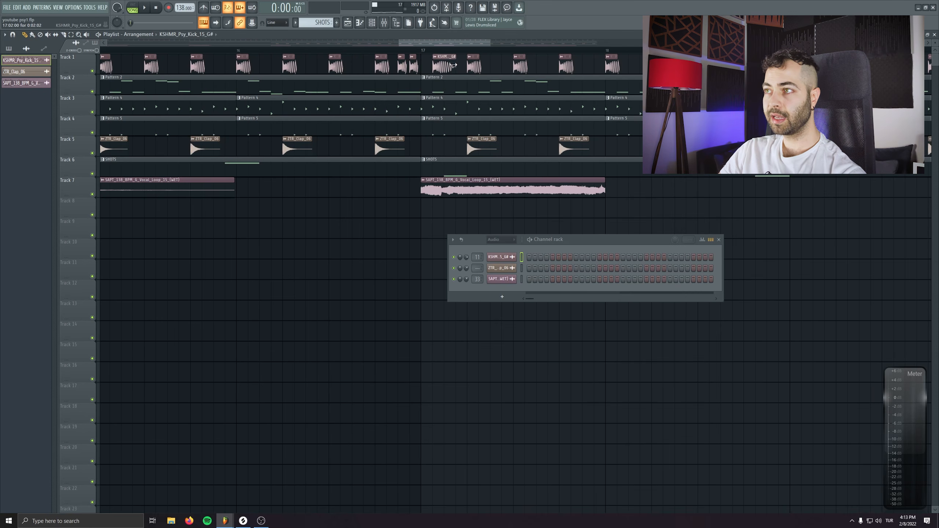
pyautogui.scroll(-2, 452, 64)
# - Audition the extended arrangement and remove the Track 5 clap clips between bars 9 and 17
pyautogui.press('space')
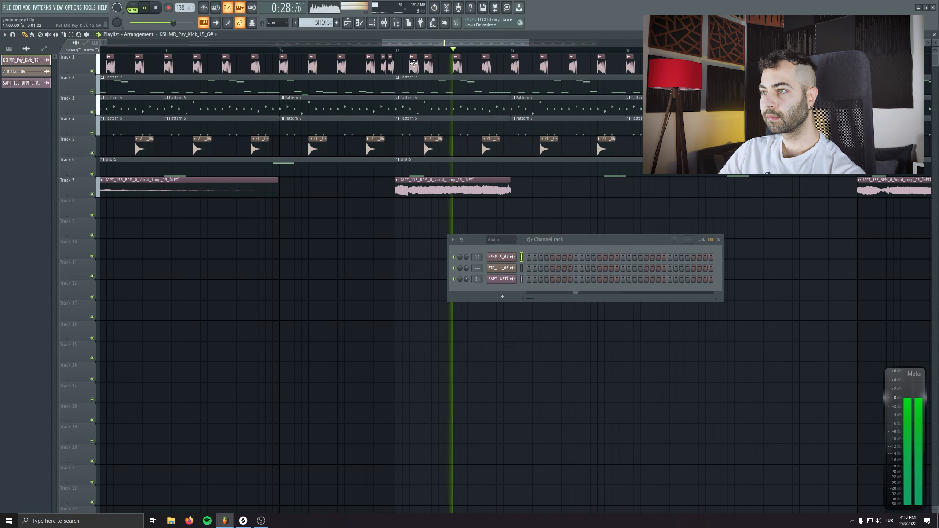
pyautogui.scroll(-5, 311, 208)
pyautogui.press('space')
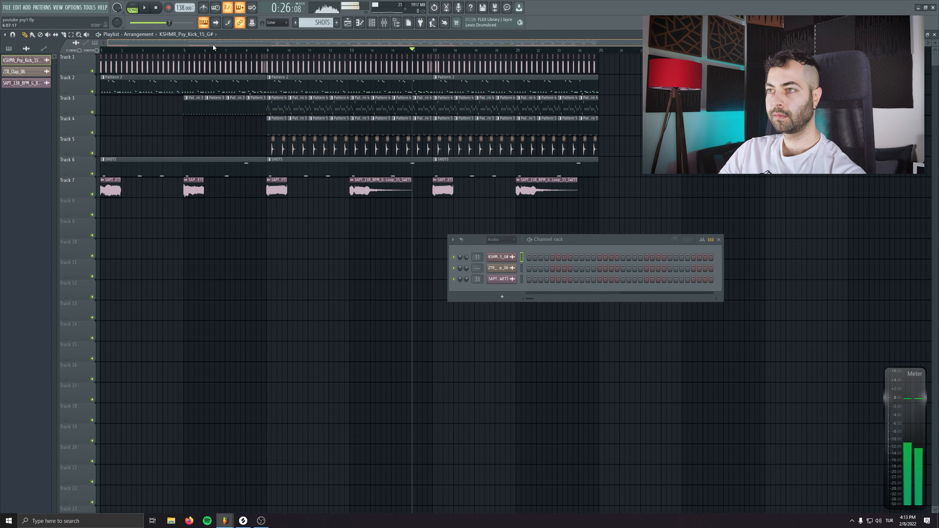
pyautogui.press('space')
pyautogui.moveTo(272, 147); pyautogui.dragTo(433, 146)
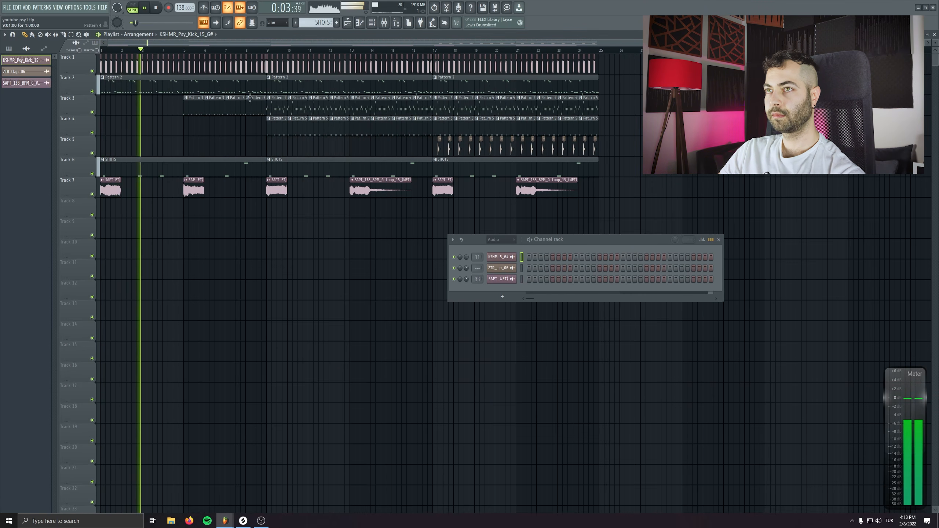
# - Stop playback, place the Track 16 (consolidated)_10 audio clip at bar 1 on Track 8 and normalize it
pyautogui.click(157, 8)
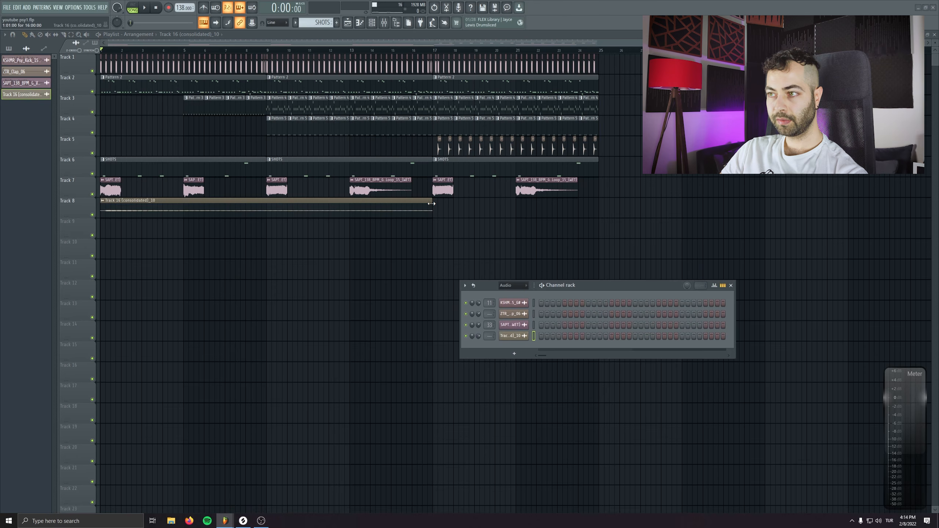
pyautogui.doubleClick(345, 206)
pyautogui.click(124, 125)
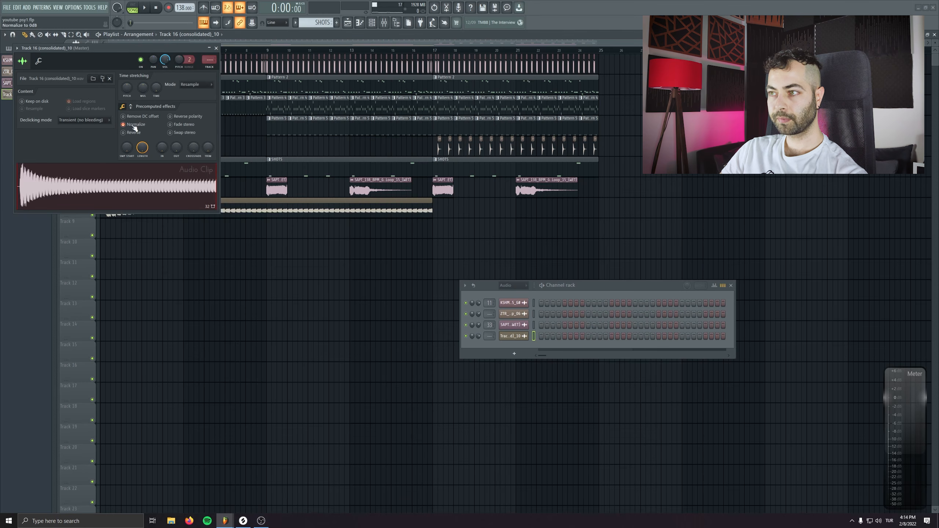
pyautogui.click(216, 48)
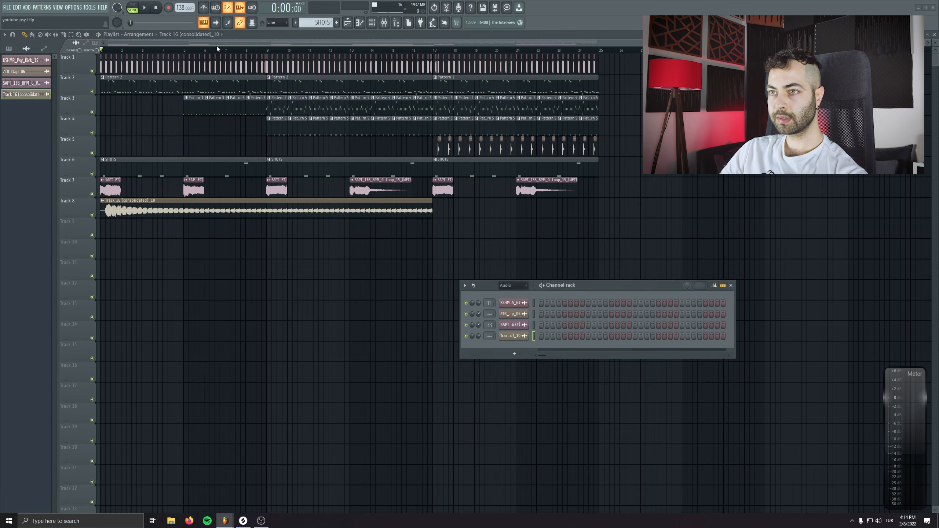
# - Lower the Track 16 (consolidated)_10 clip's channel volume to about 14% during playback and close its settings
pyautogui.doubleClick(174, 206)
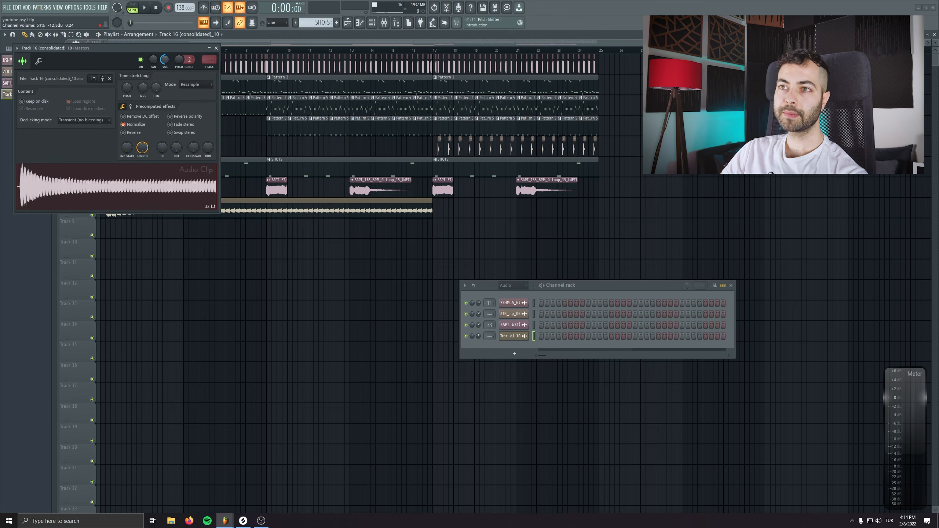
pyautogui.press('space')
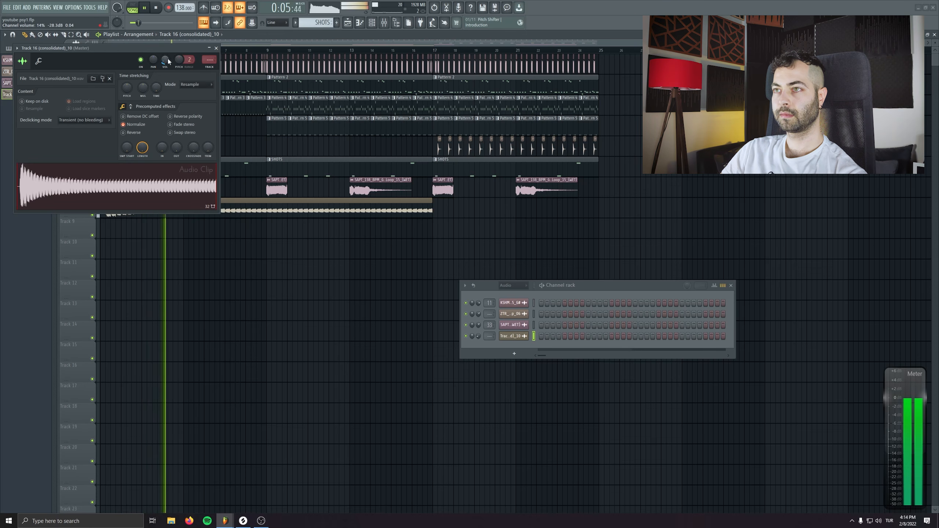
pyautogui.click(217, 48)
# - Copy the Track 8 audio clip to bar 17, trim the copy to end at bar 25, close the channel rack and stop playback
pyautogui.moveTo(131, 201); pyautogui.dragTo(462, 199)
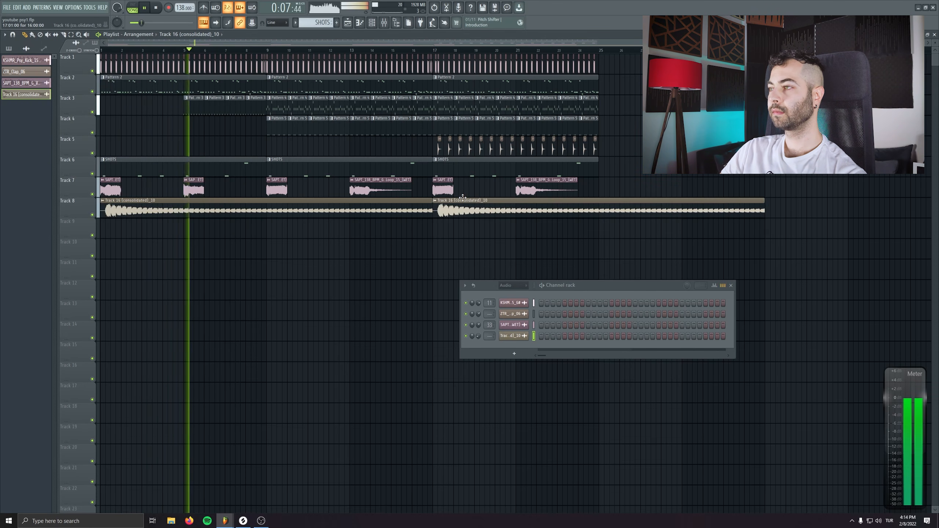
pyautogui.moveTo(763, 213); pyautogui.dragTo(599, 223)
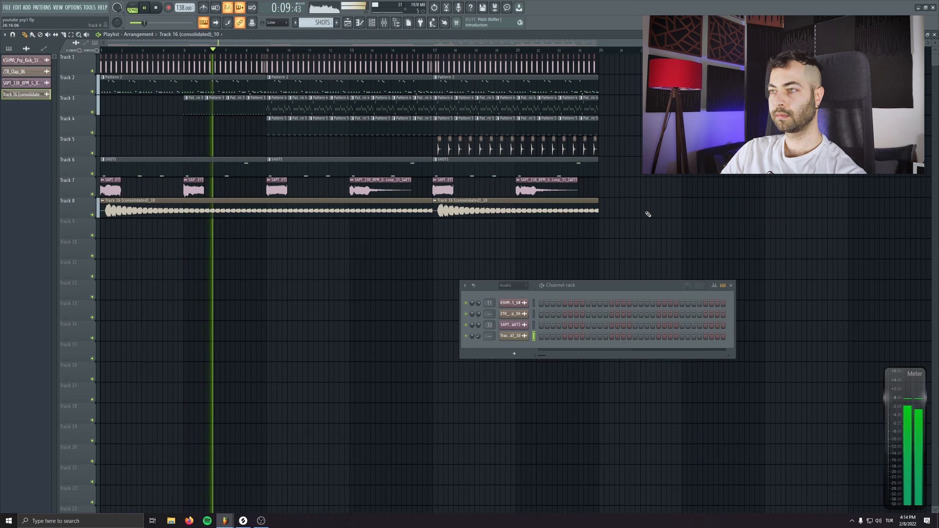
pyautogui.click(731, 285)
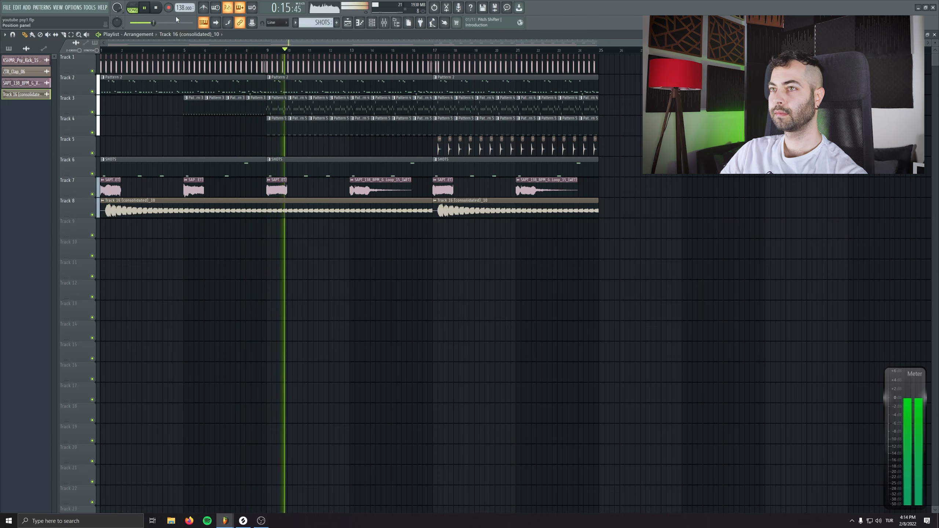
pyautogui.press('space')
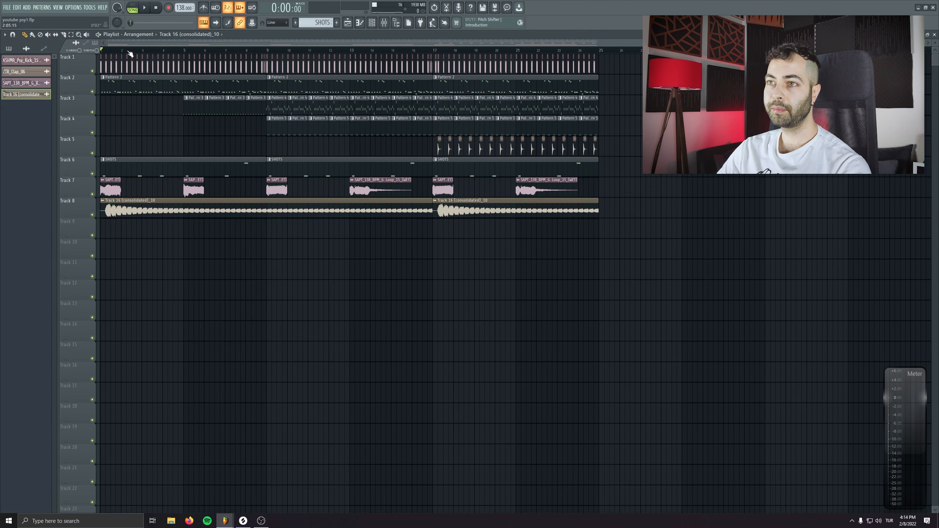
pyautogui.scroll(2, 463, 198)
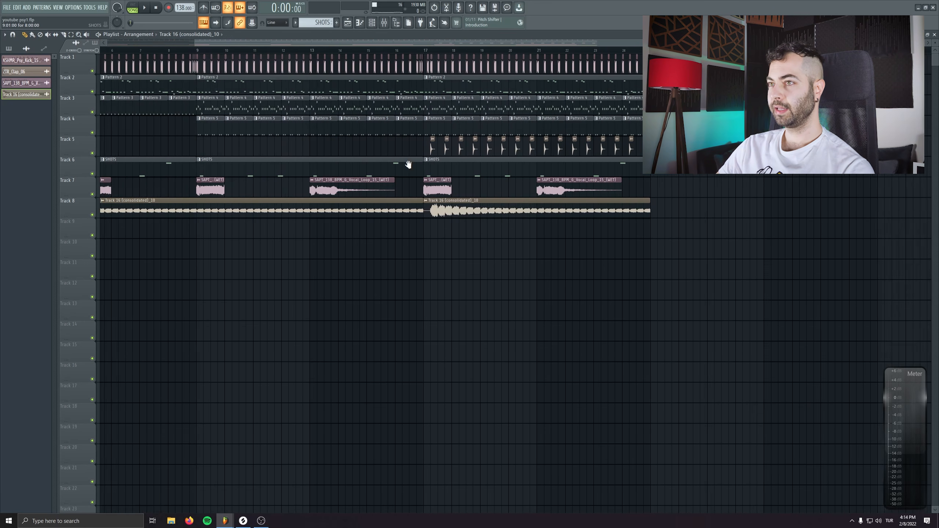
pyautogui.scroll(-2, 331, 230)
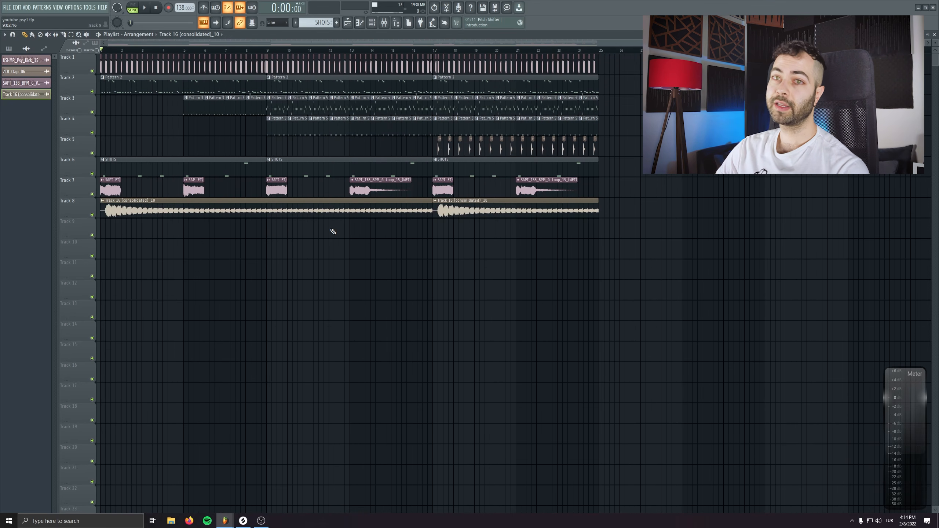